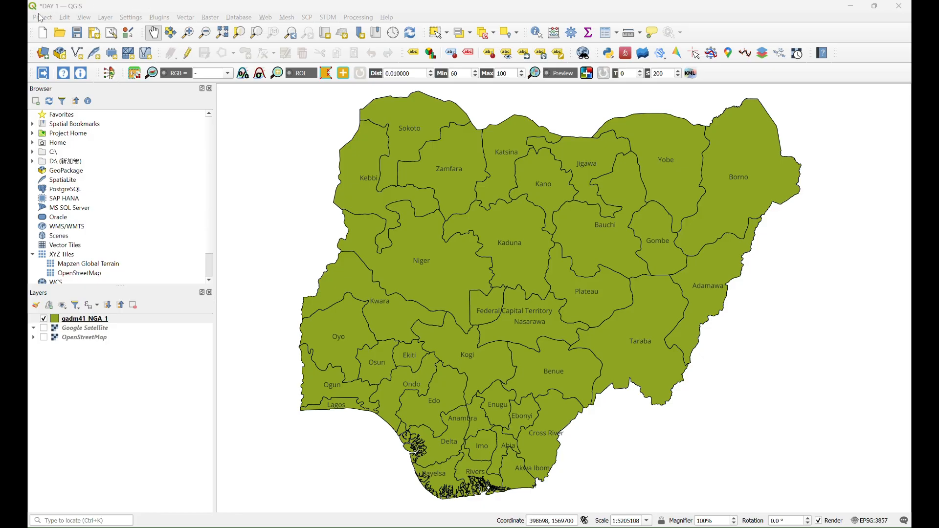
Remove the existing print layout named Layout 1 through the Layout Manager and confirm its removal.
left_click(43, 18)
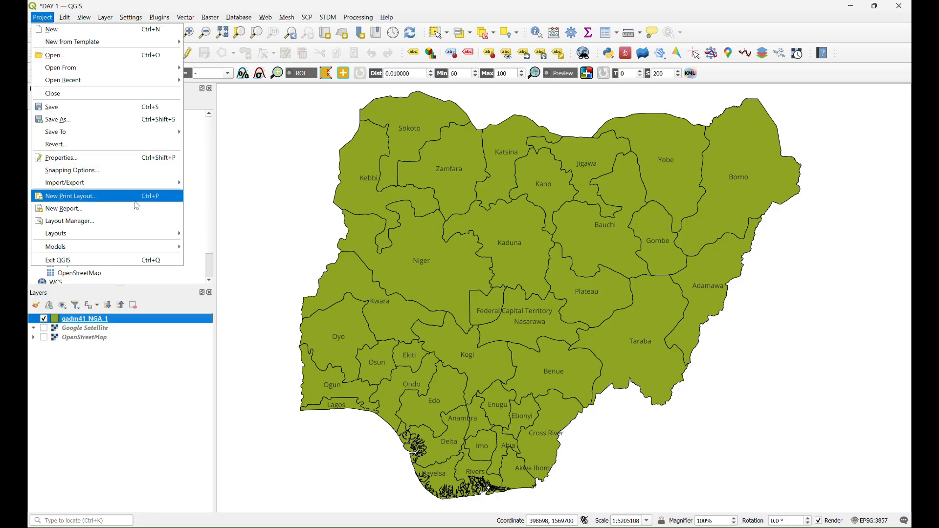
left_click(92, 222)
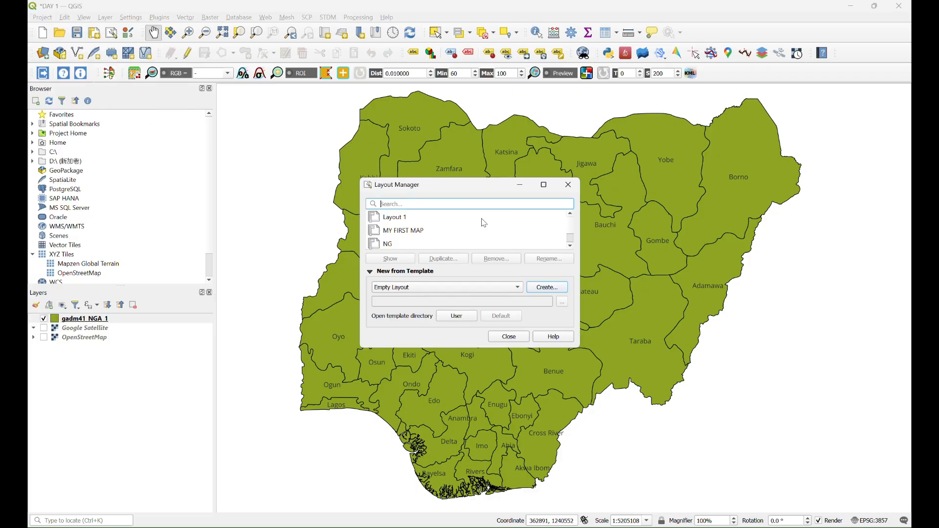
left_click(518, 288)
left_click(519, 289)
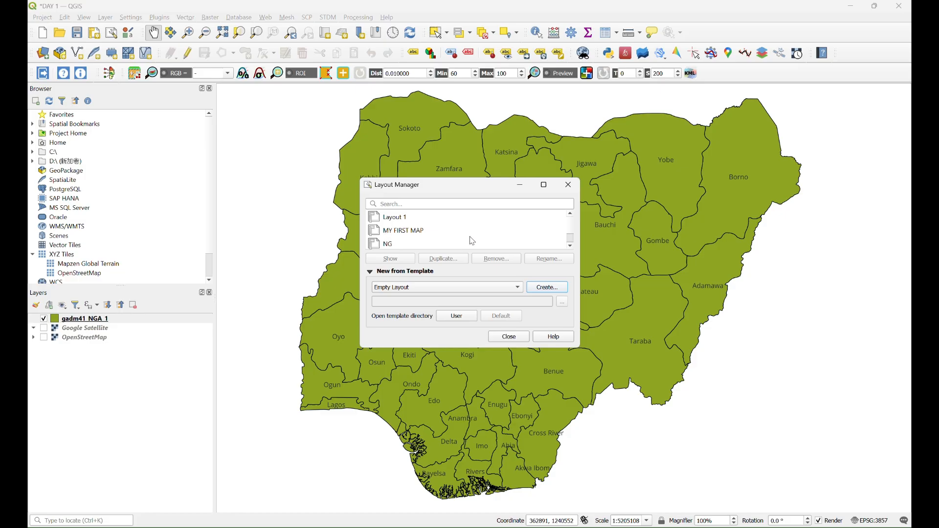
left_click(405, 221)
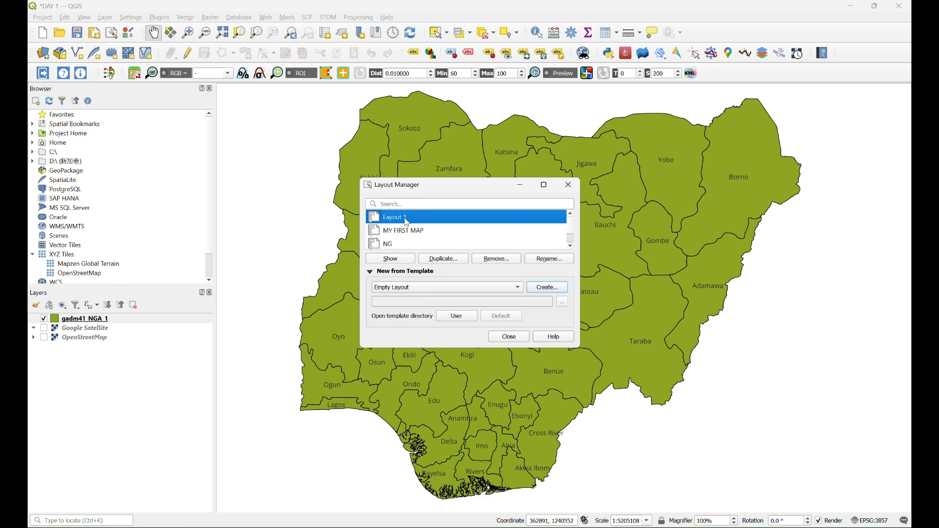
left_click(498, 260)
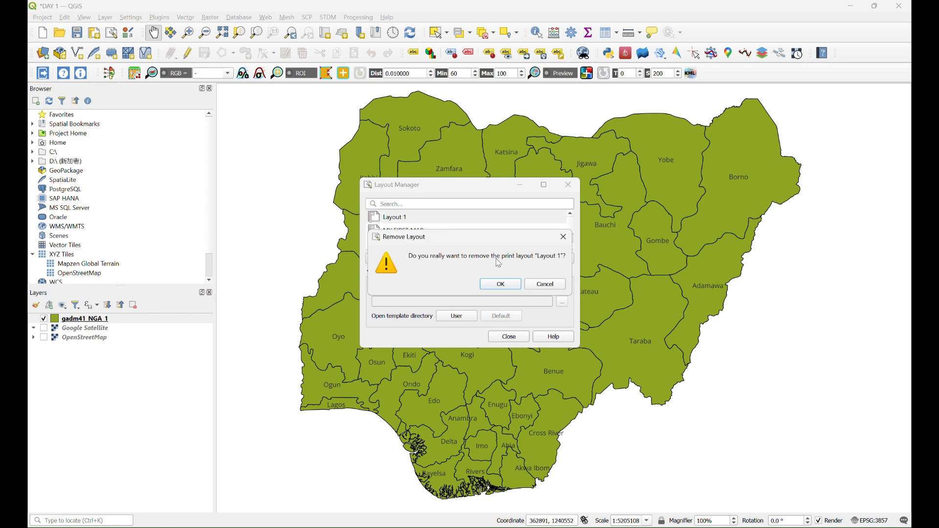
left_click(506, 282)
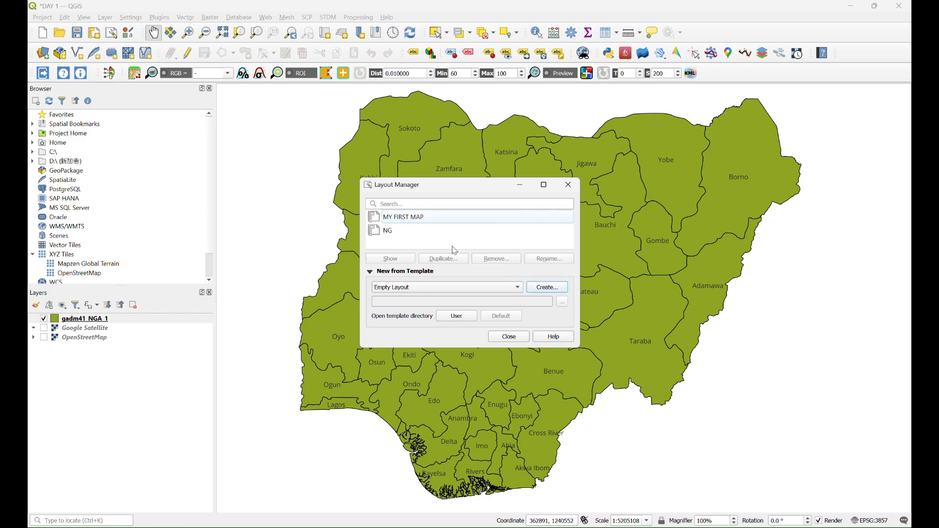
Create an empty print layout with an automatically generated title, and dismiss the Layout Manager in the main project window.
left_click(548, 291)
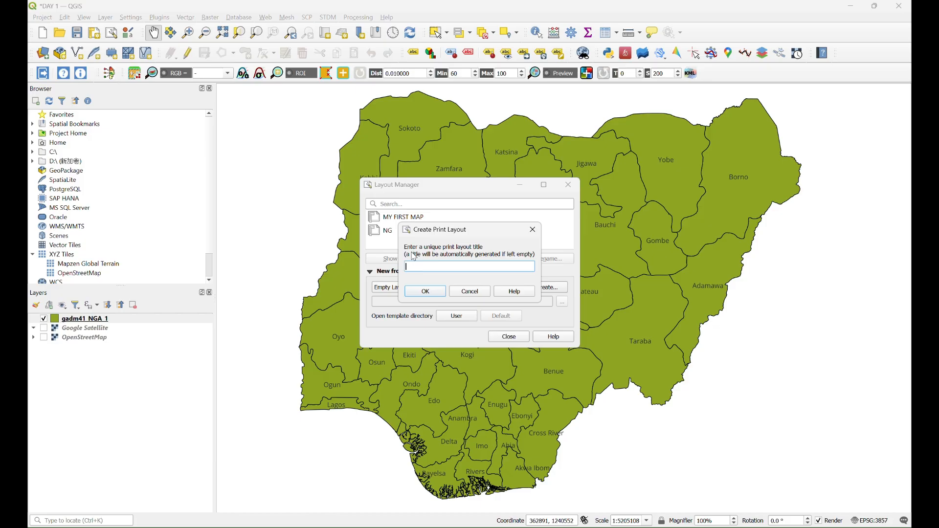
left_click(428, 294)
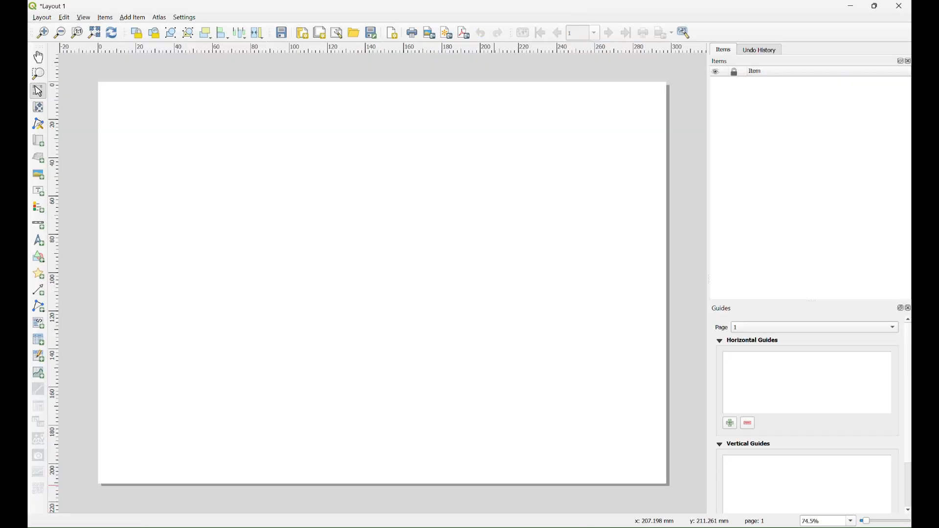
mouse_move(655, 527)
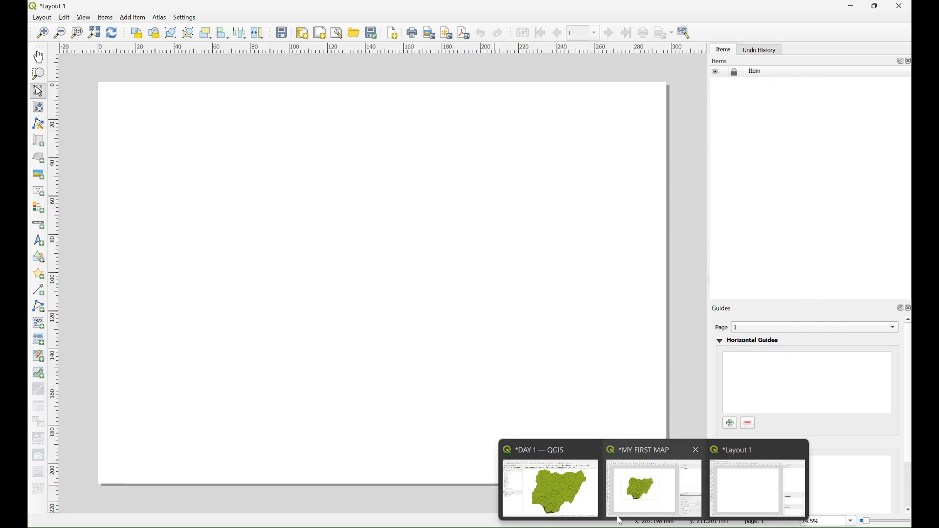
left_click(569, 498)
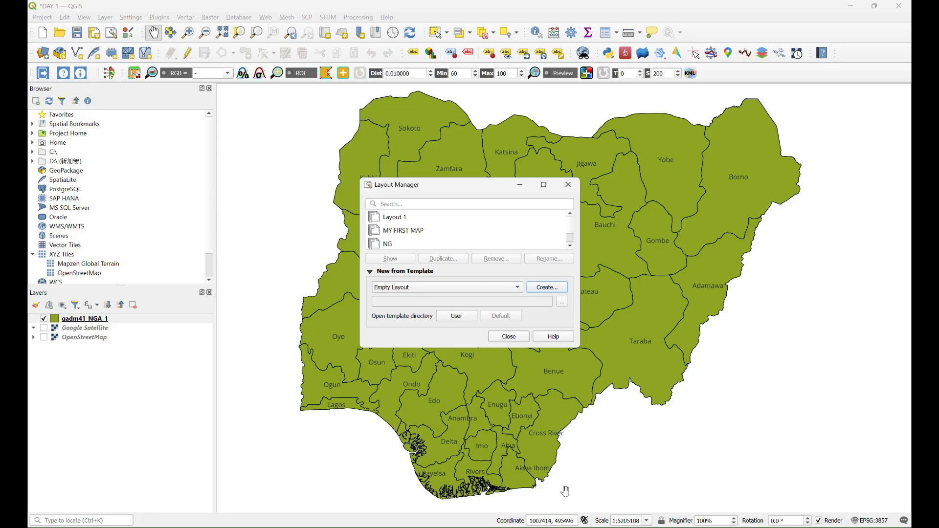
left_click(509, 337)
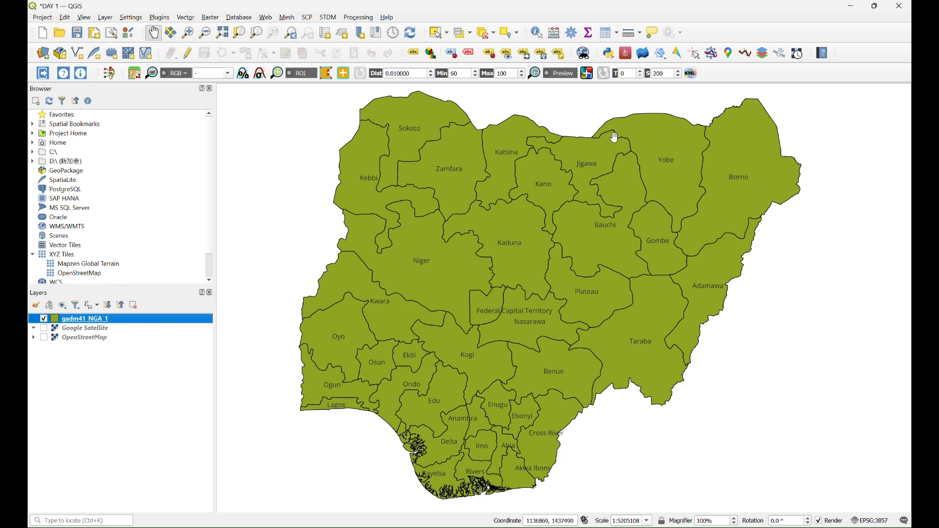
Switch between the main project map and the blank Layout 1 window, ending on the layout.
mouse_move(683, 515)
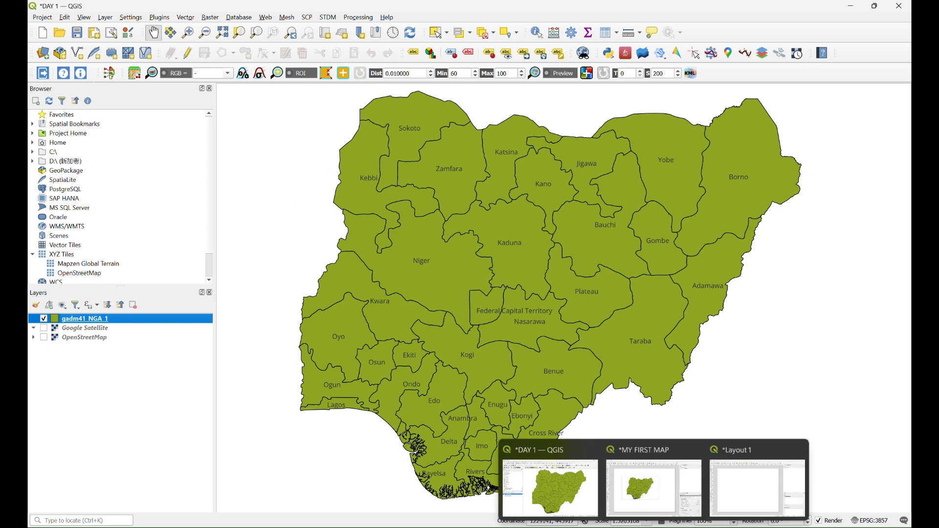
left_click(750, 484)
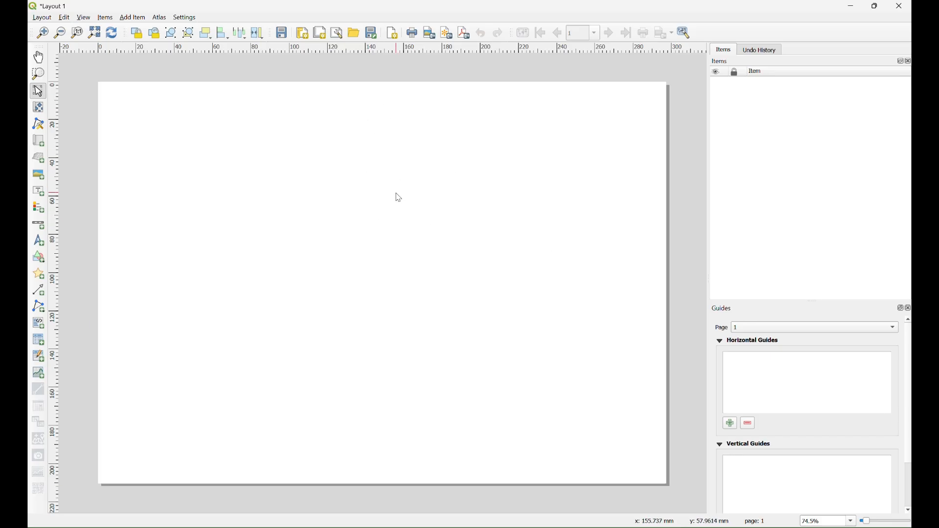
mouse_move(654, 526)
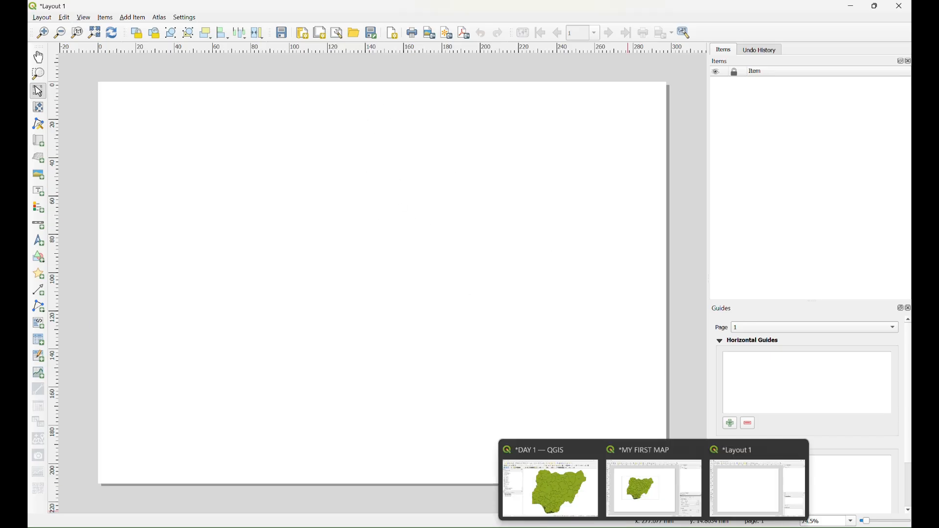
left_click(550, 488)
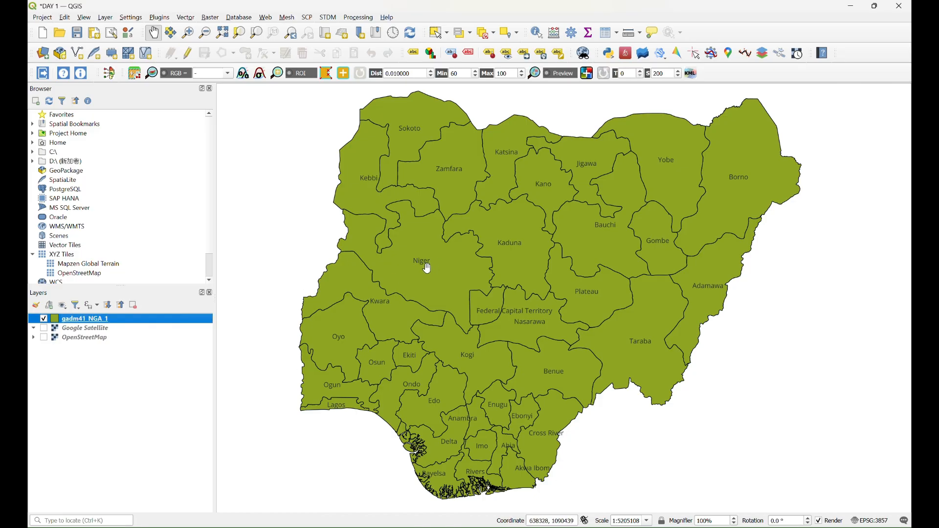
mouse_move(654, 526)
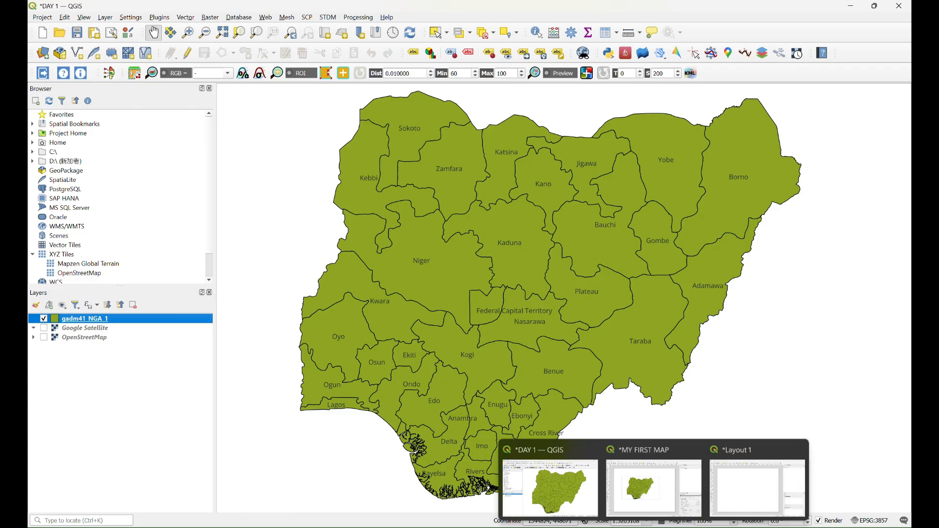
left_click(737, 493)
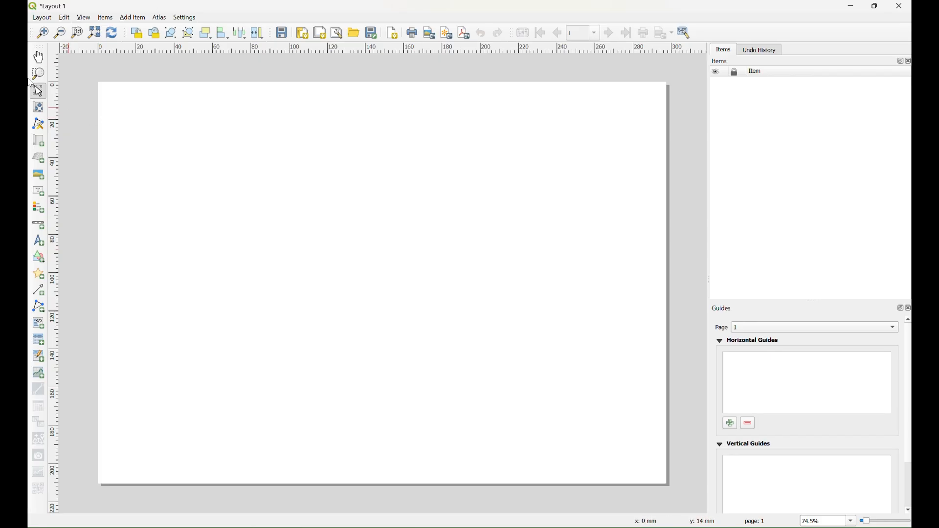
Add a map of the project view covering nearly the whole page, and shift its frame slightly toward the lower-right page corner.
left_click(38, 142)
left_click_drag(113, 101, 657, 474)
mouse_move(346, 202)
left_mouse_down()
mouse_move(361, 208)
mouse_move(353, 206)
left_mouse_up()
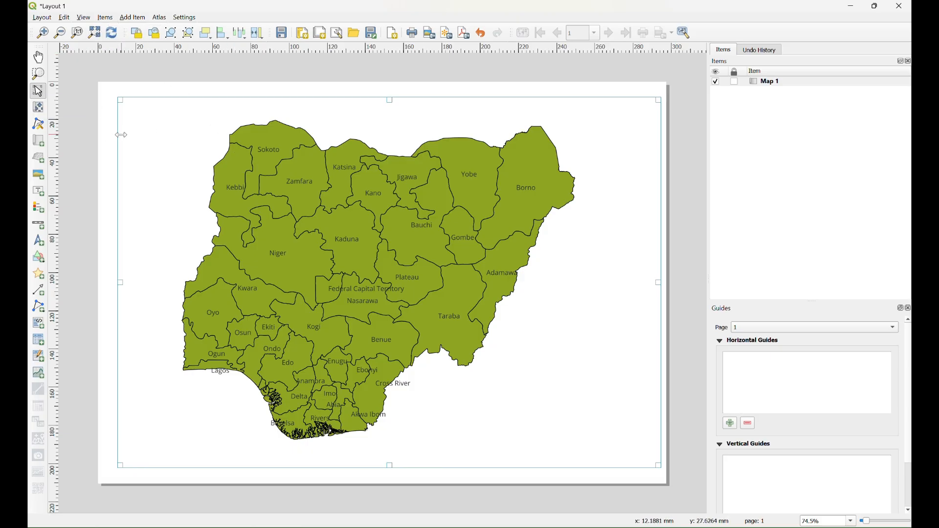
Reposition the map content near the middle of its frame with Move Item Content, and nudge the frame itself slightly left.
left_click(39, 108)
mouse_move(316, 269)
left_mouse_down()
mouse_move(403, 271)
mouse_move(307, 265)
left_mouse_up()
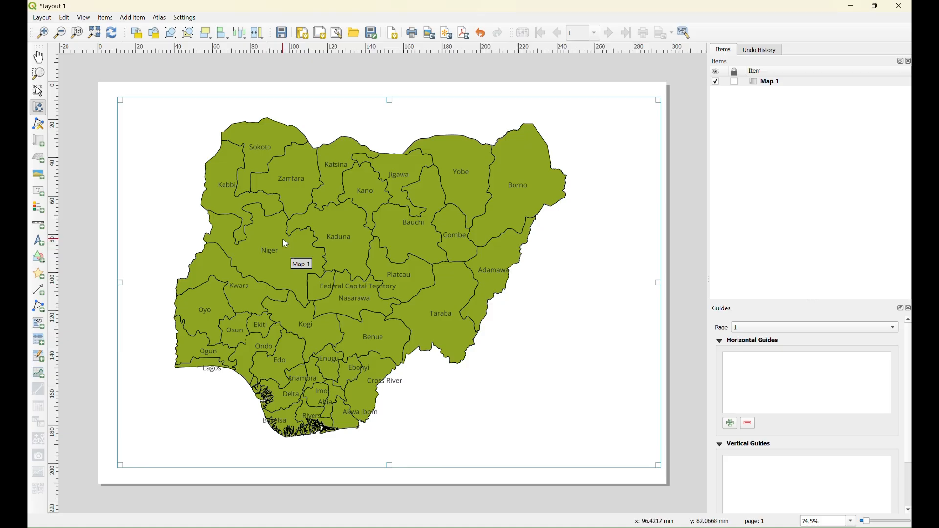
left_click(38, 107)
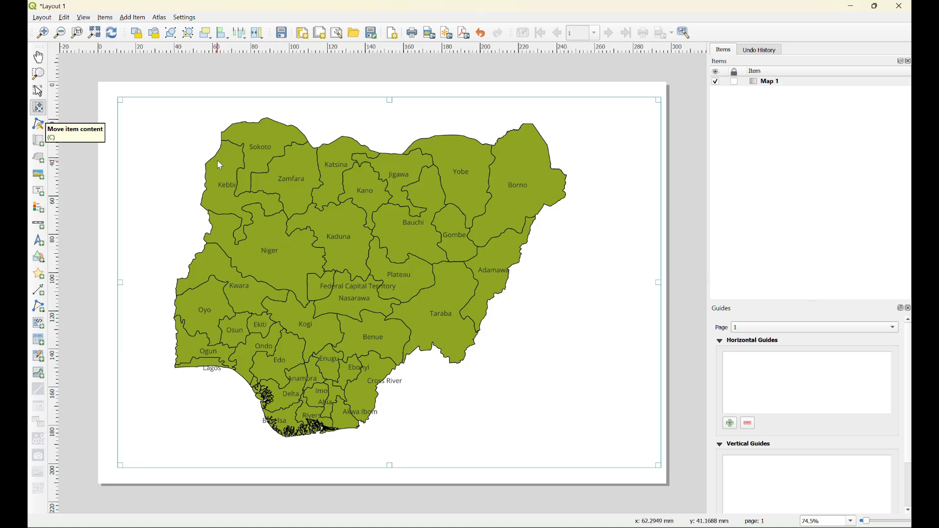
left_click_drag(345, 218, 369, 220)
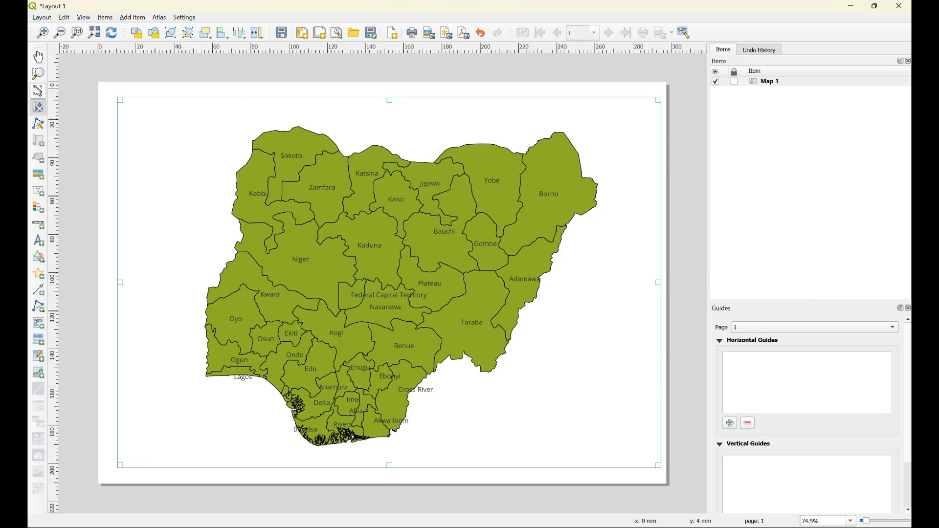
left_click(38, 91)
mouse_move(168, 127)
left_mouse_down()
mouse_move(123, 116)
mouse_move(184, 130)
mouse_move(153, 130)
mouse_move(166, 130)
left_mouse_up()
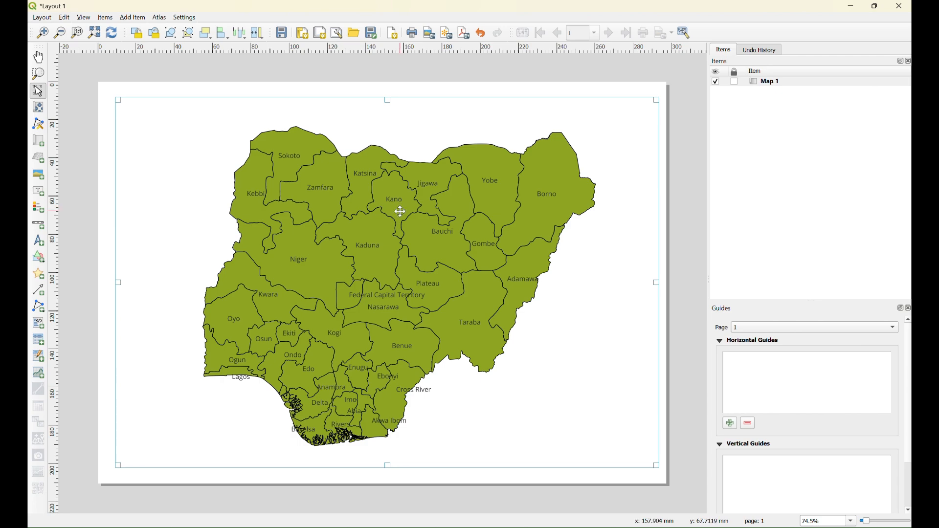
Open the map's item properties and set its scale to 7500110.
right_click(499, 387)
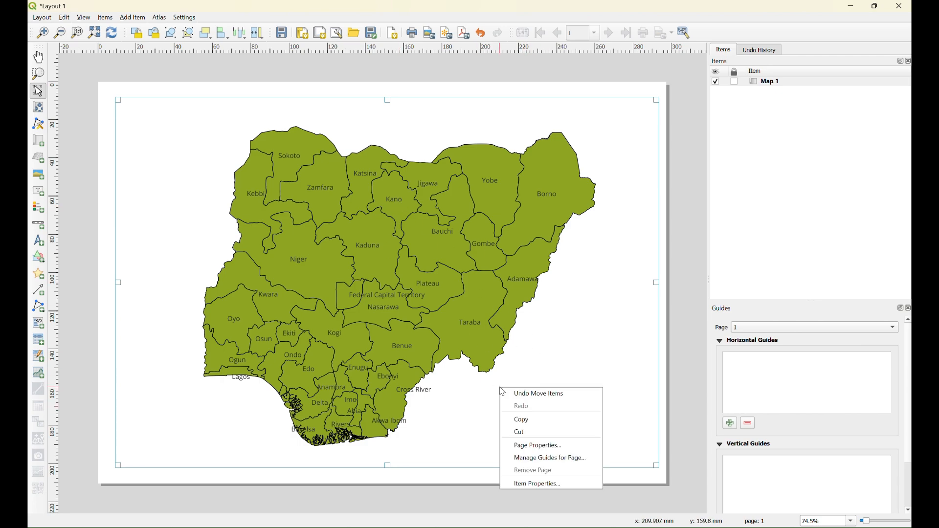
left_click(543, 486)
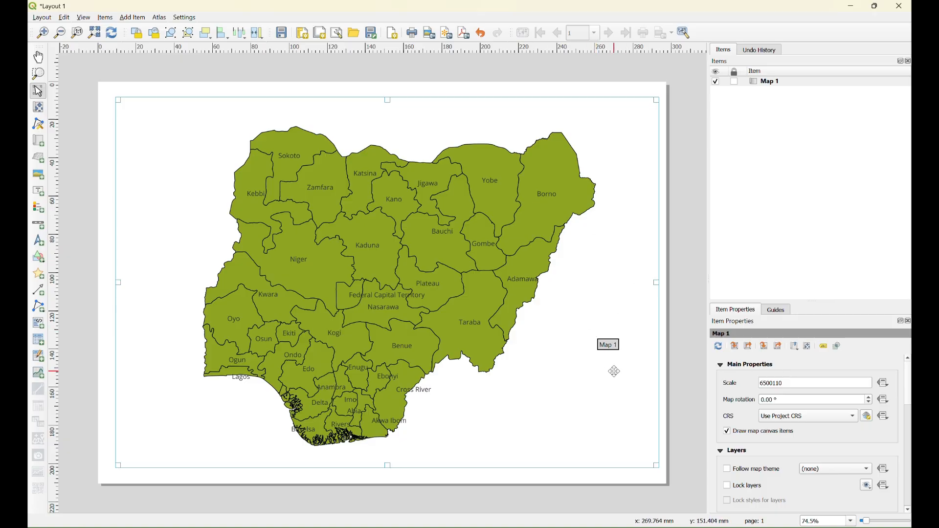
left_click(764, 382)
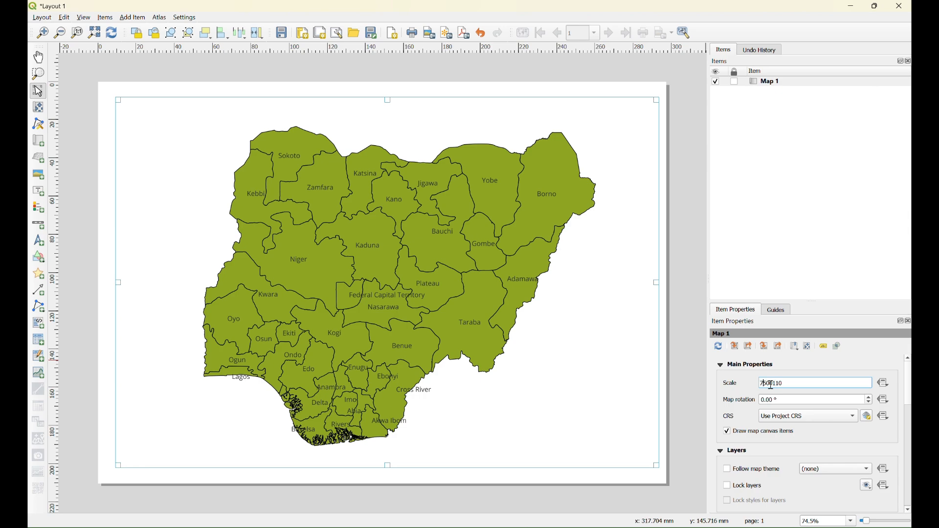
type("7")
key("Return")
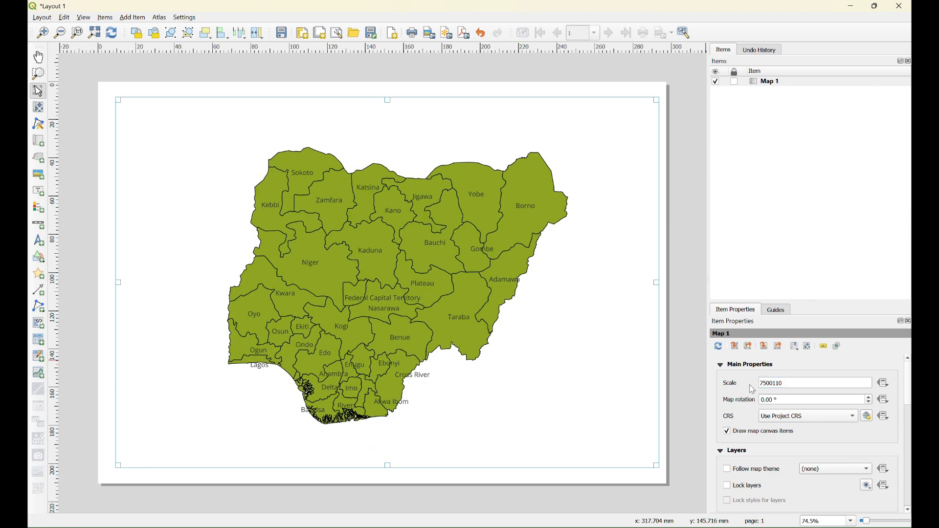
Set the map's scale to 5500110.
left_click(764, 383)
key("BackSpace")
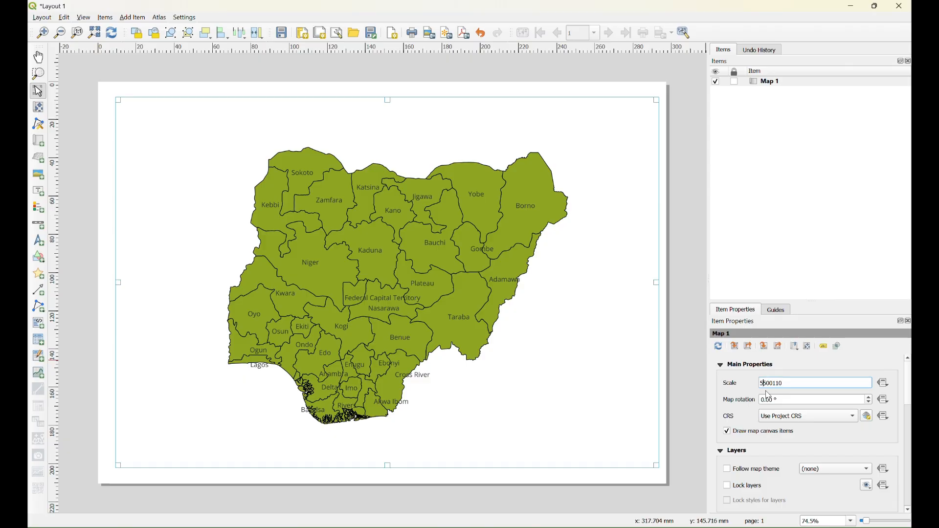
type("5")
key("Return")
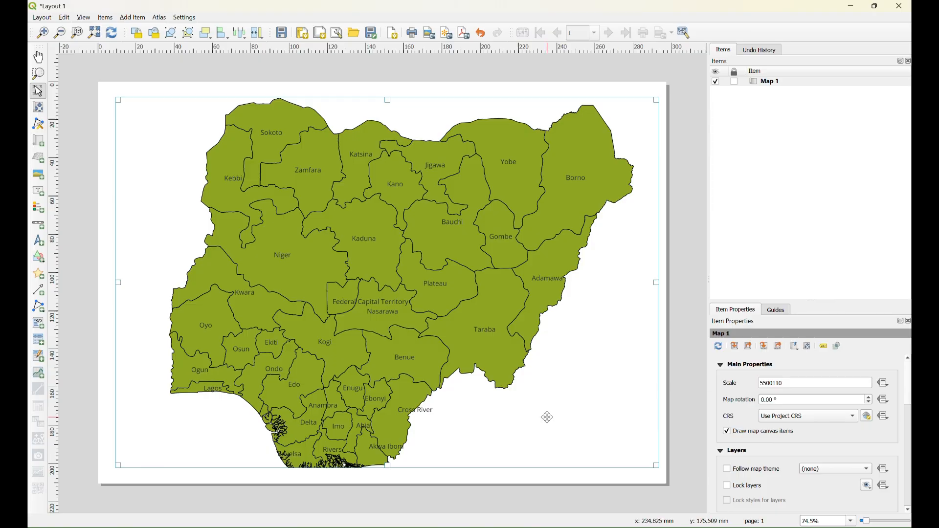
Extend the map frame's lower edge almost to the page edge, and move the frame up and left to centre it vertically.
left_click_drag(388, 467, 388, 478)
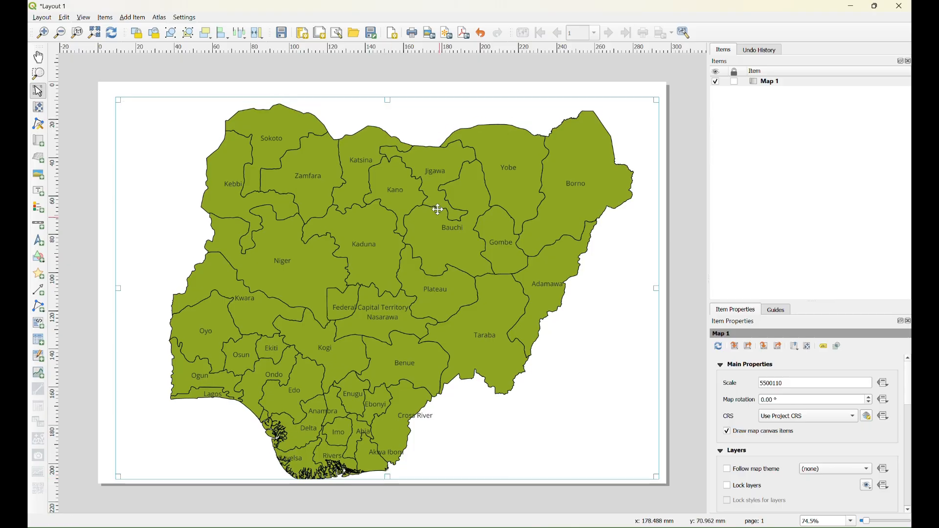
left_click(385, 187)
left_click_drag(385, 187, 373, 185)
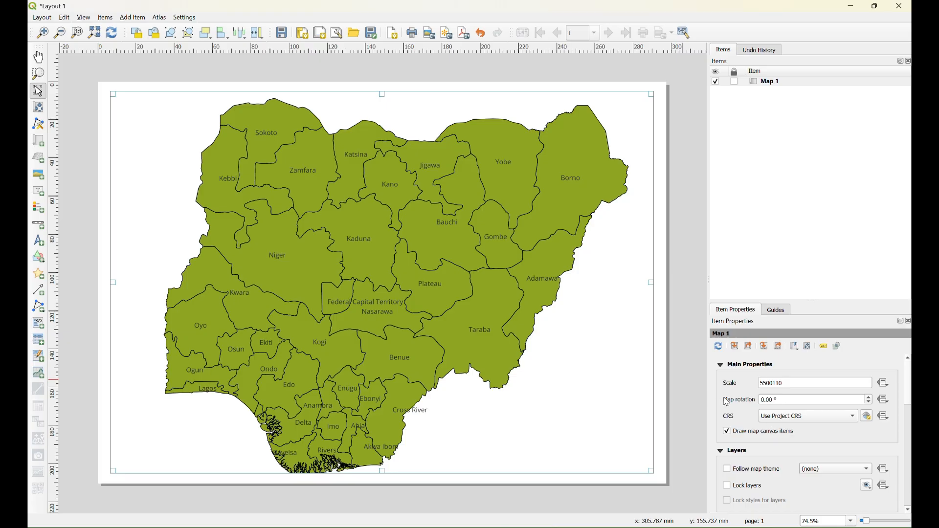
Examine the map's item properties from the scale and layer settings down to frame and background, and the page's size settings.
scroll(729, 402, "down", 8)
scroll(739, 402, "down", 5)
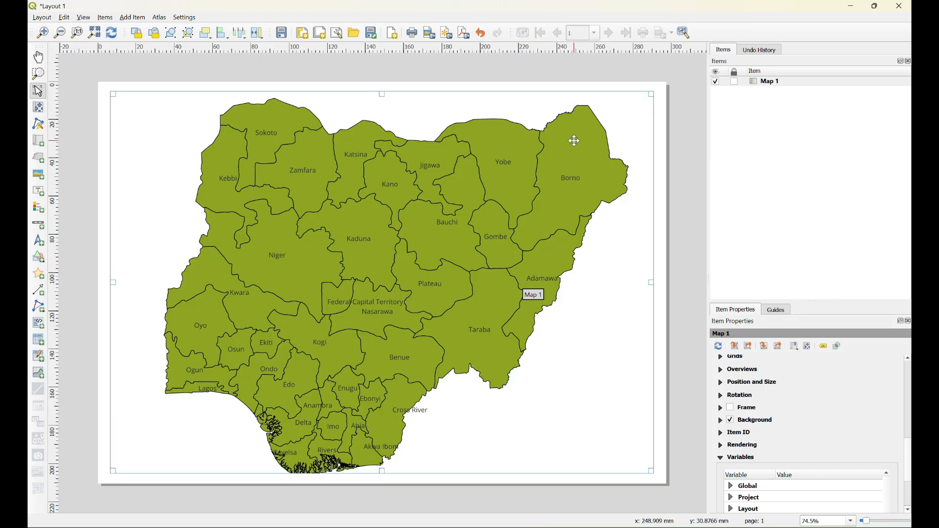
left_click(660, 369)
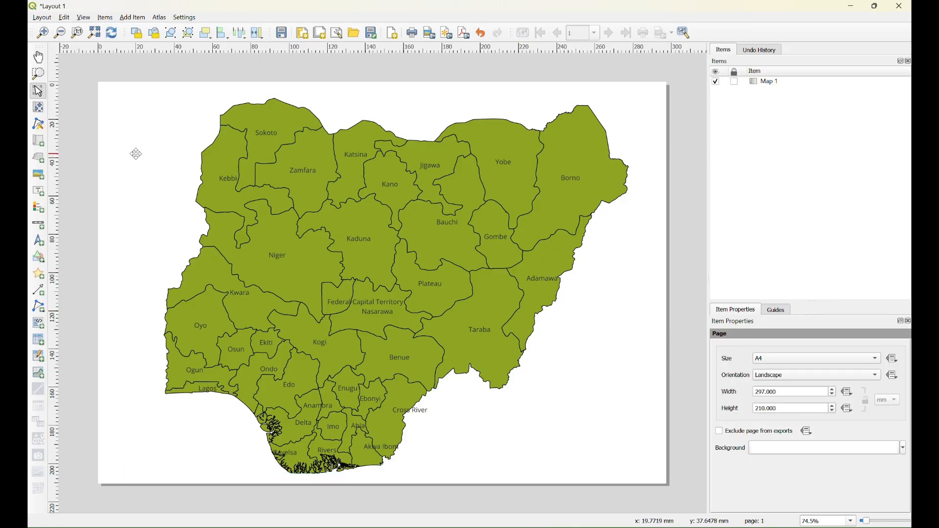
left_click(589, 291)
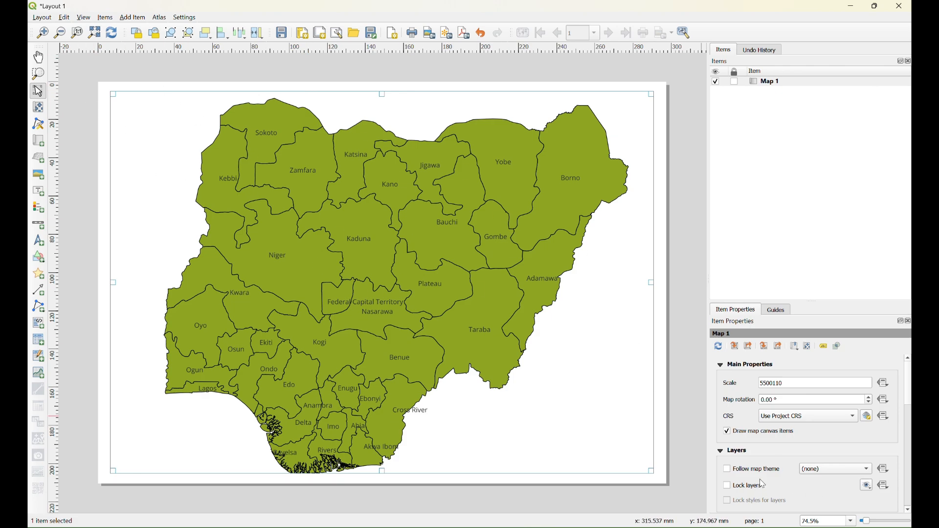
scroll(753, 469, "down", 5)
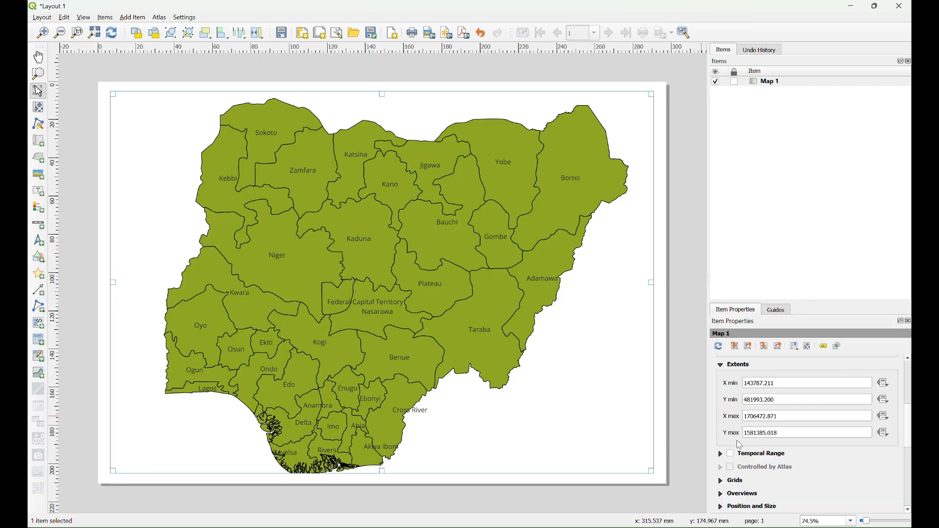
scroll(742, 449, "down", 1)
scroll(742, 435, "up", 4)
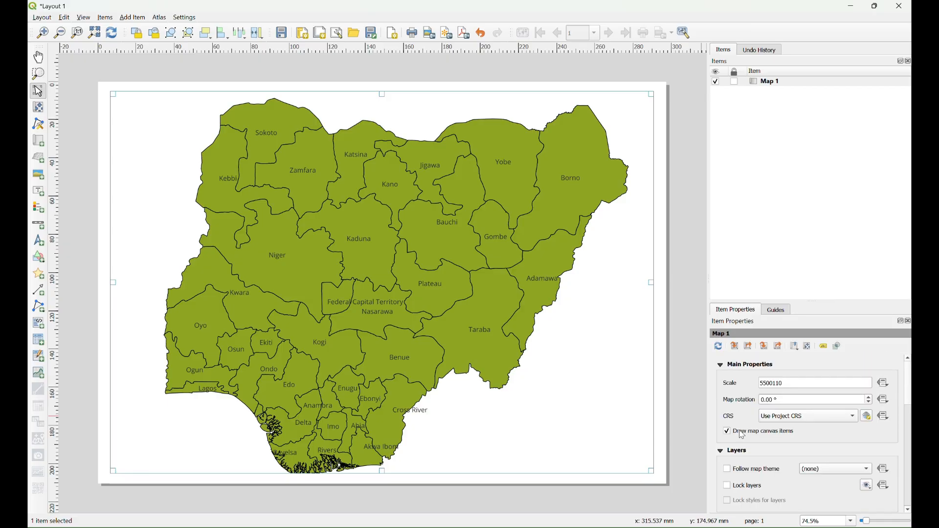
Enable a frame around the map, deselect the map to view the outline, and reselect it.
scroll(741, 420, "down", 8)
scroll(741, 421, "up", 4)
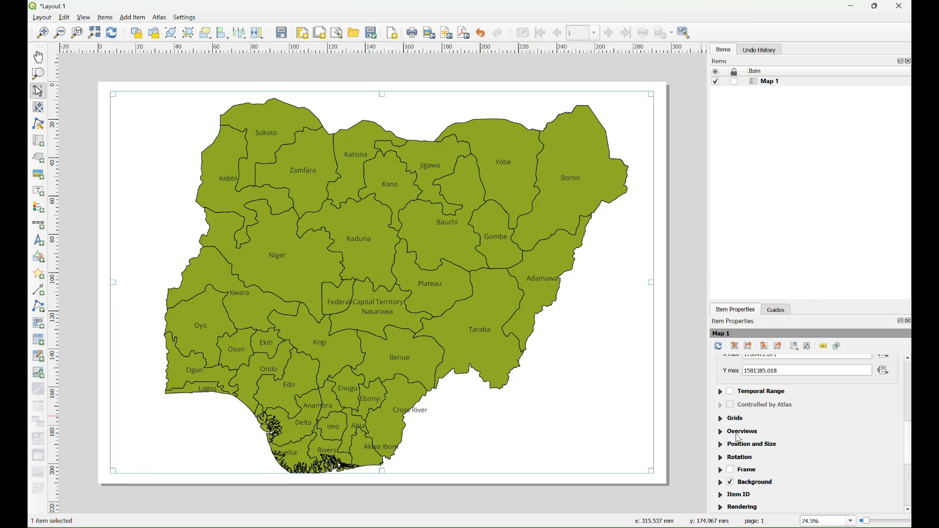
left_click(734, 472)
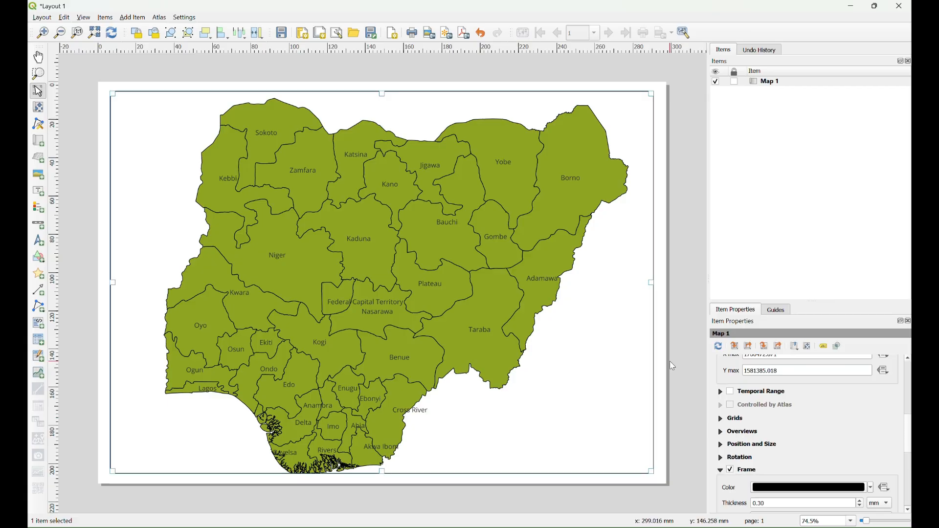
left_click(602, 380)
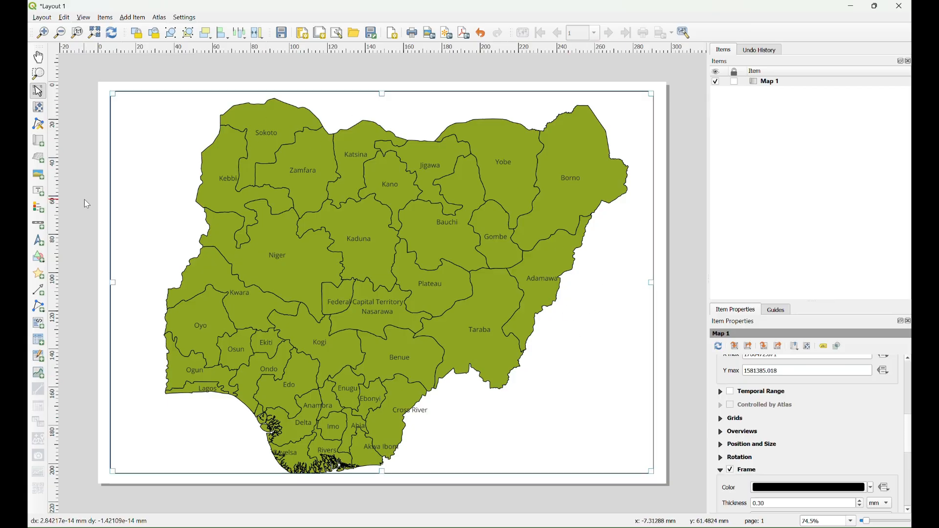
left_click(86, 185)
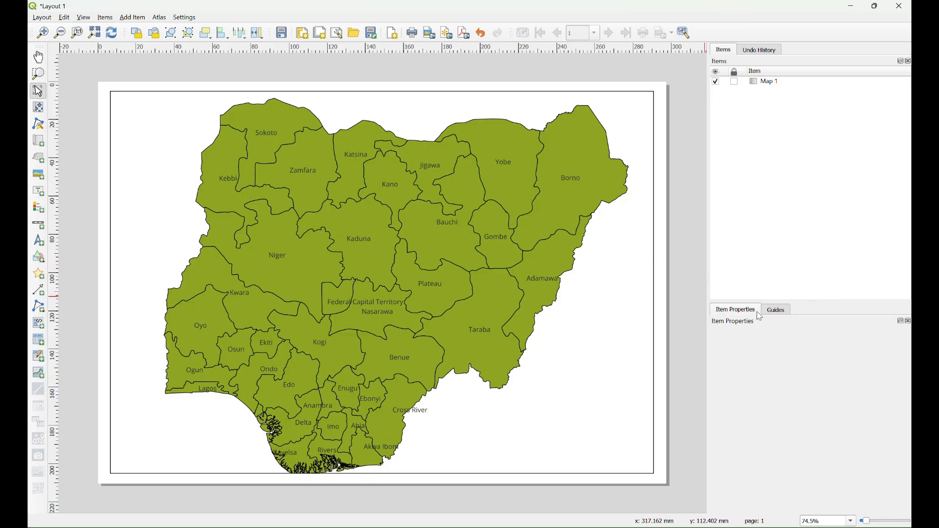
left_click(597, 291)
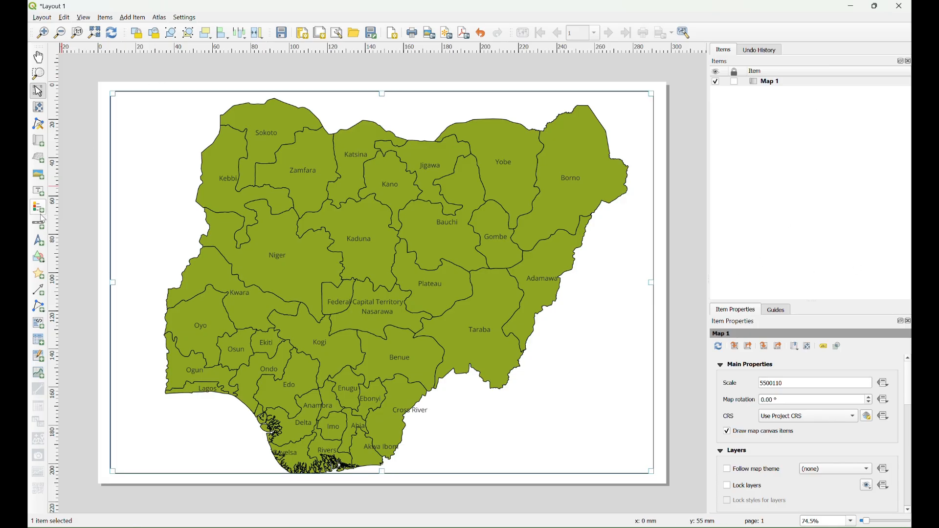
Add a north arrow in the empty upper-left corner of the map frame.
left_click(43, 246)
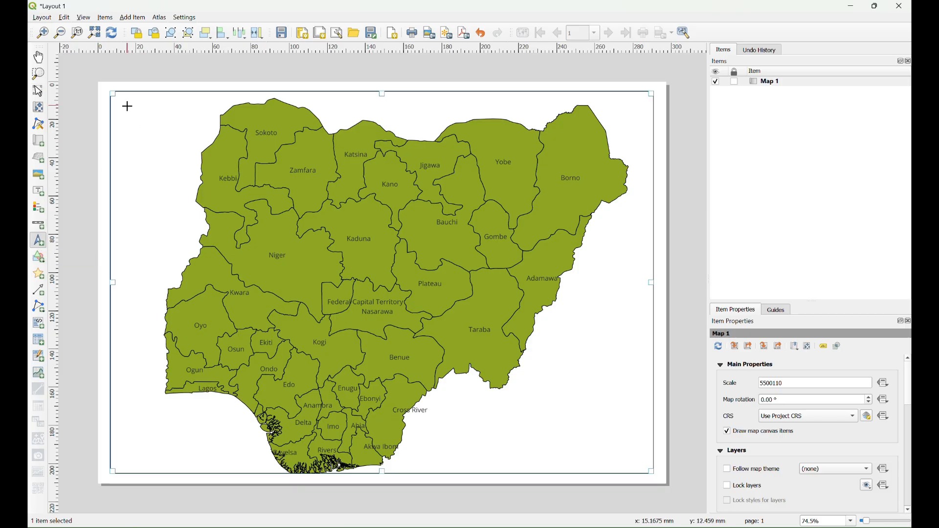
mouse_move(121, 101)
left_mouse_down()
mouse_move(160, 150)
mouse_move(133, 119)
mouse_move(154, 154)
mouse_move(176, 377)
mouse_move(141, 440)
mouse_move(493, 460)
mouse_move(652, 446)
mouse_move(633, 445)
mouse_move(629, 434)
mouse_move(621, 114)
mouse_move(134, 126)
left_mouse_up()
left_click(137, 177)
left_click(138, 125)
left_click(149, 159)
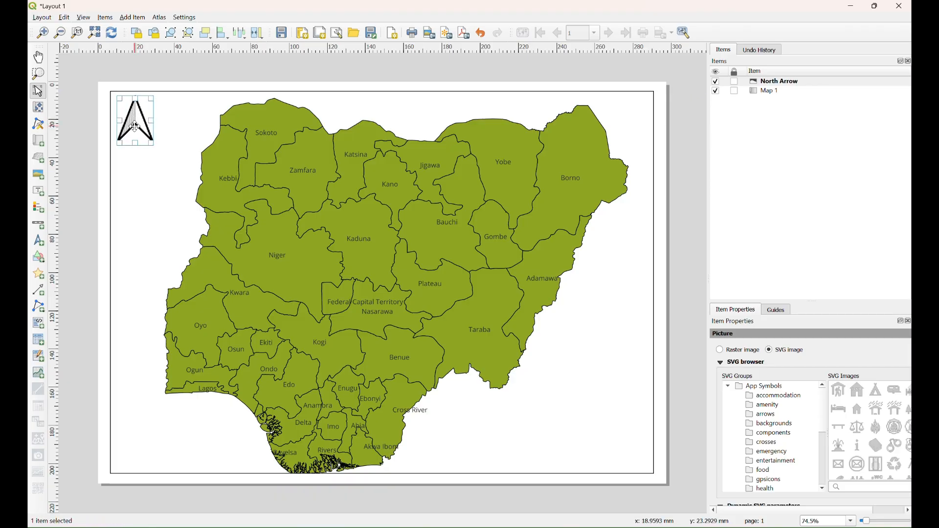
left_click(155, 166)
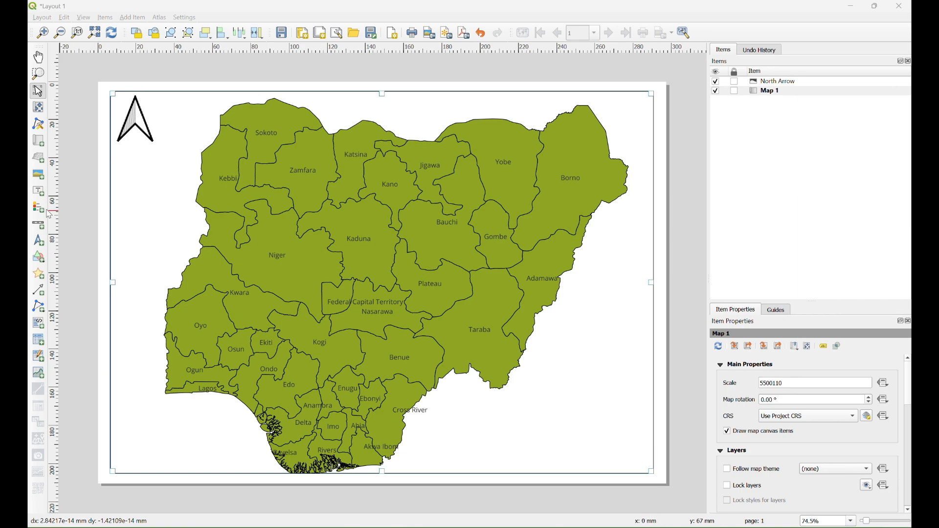
Add a scale bar along the lower edge of the map frame, just east of Akwa Ibom.
left_click(39, 224)
left_click(42, 229)
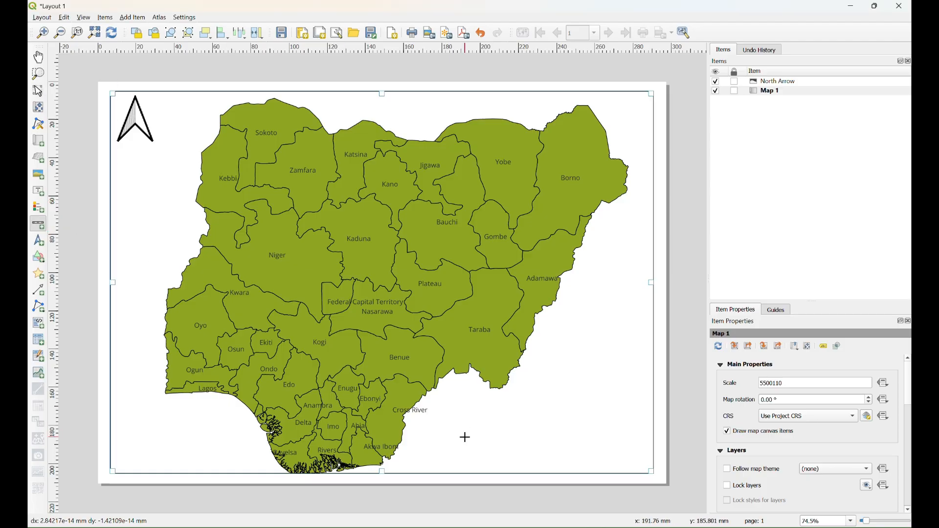
left_click_drag(431, 451, 626, 462)
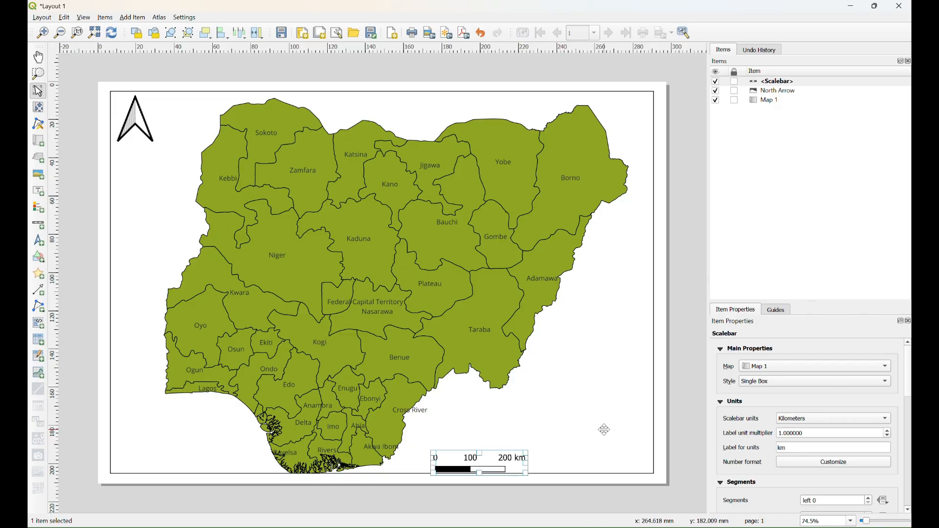
Review the scale bar's unit options, keeping Kilometers, and set its right segments to 5.
left_click(876, 418)
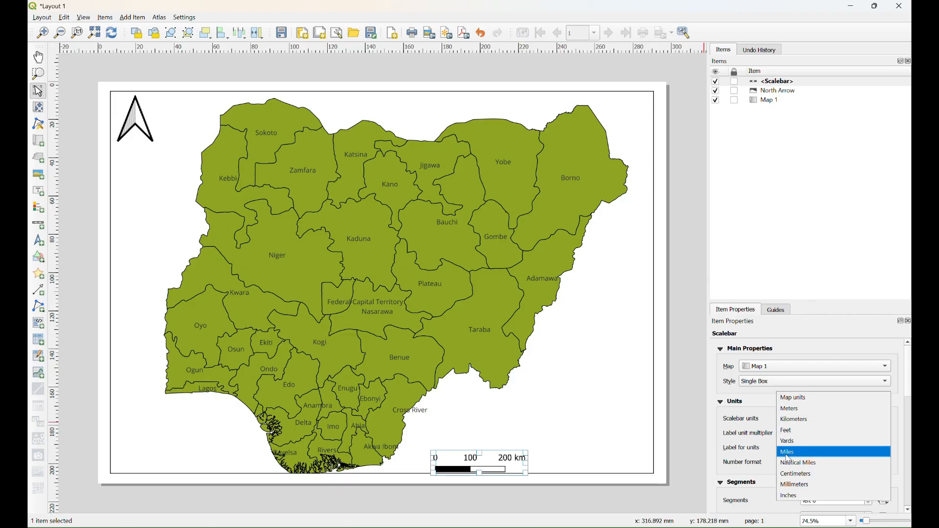
left_click(758, 432)
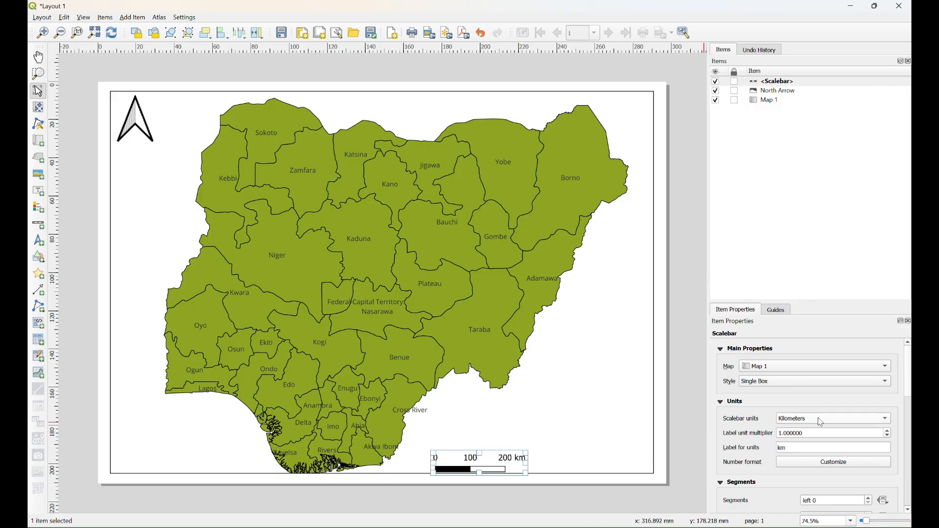
scroll(769, 493, "down", 2)
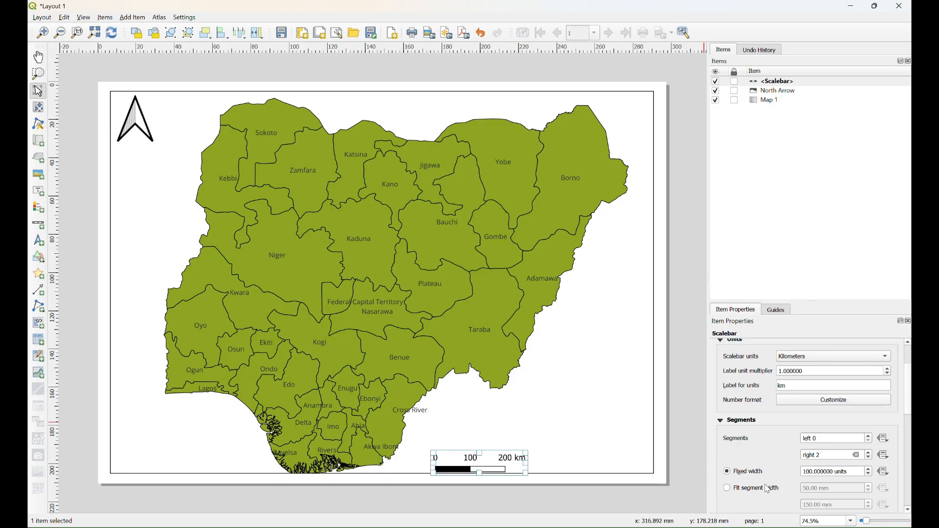
left_click(870, 455)
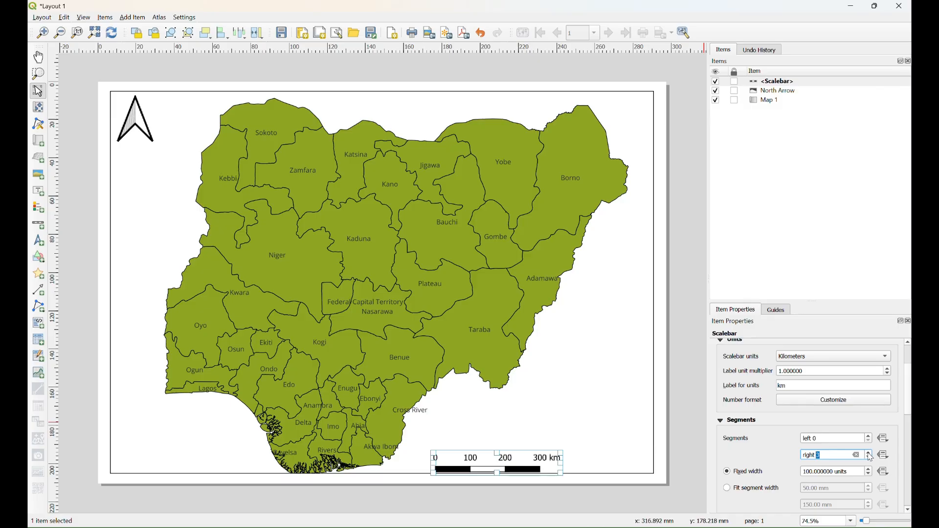
left_click(871, 454)
left_click(870, 455)
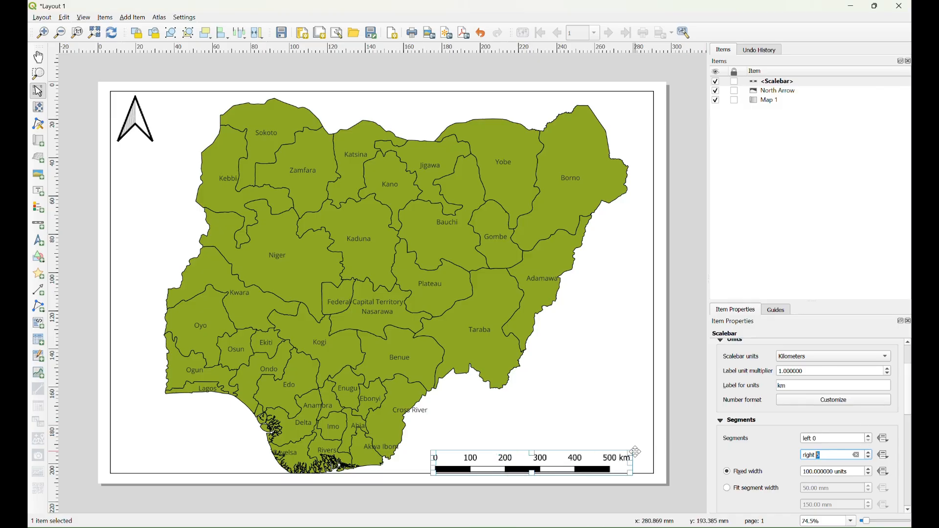
Move the scale bar slightly up and right so it sits clear inside the map frame's lower-right corner.
left_click(554, 458)
left_click_drag(556, 458, 566, 447)
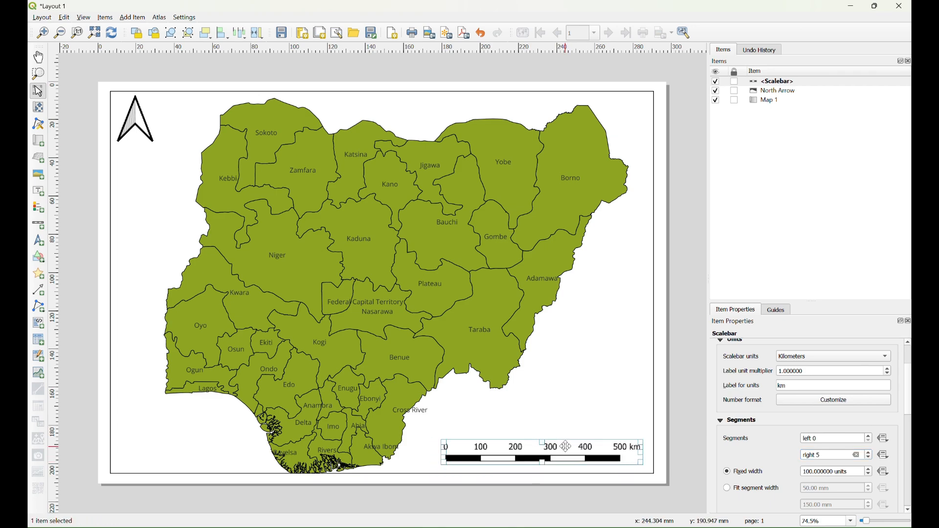
left_click(583, 421)
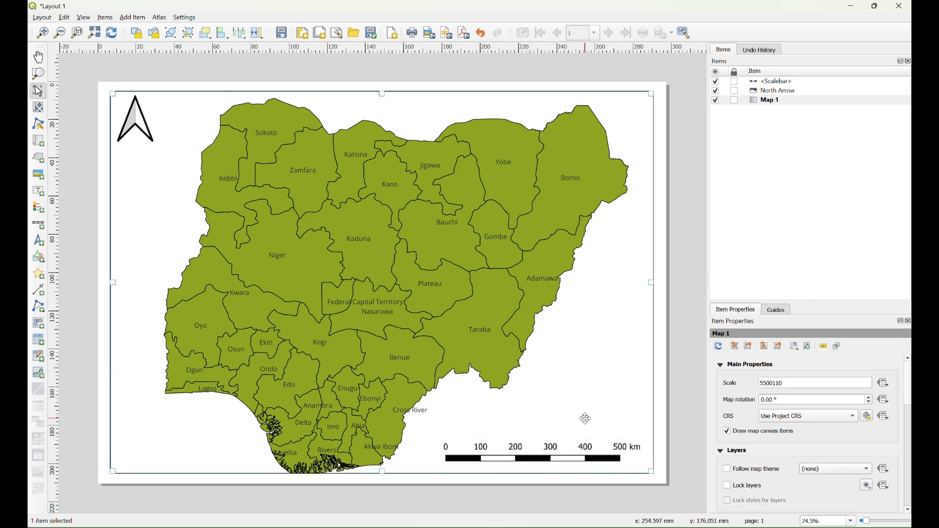
left_click(556, 453)
left_click_drag(556, 453, 559, 455)
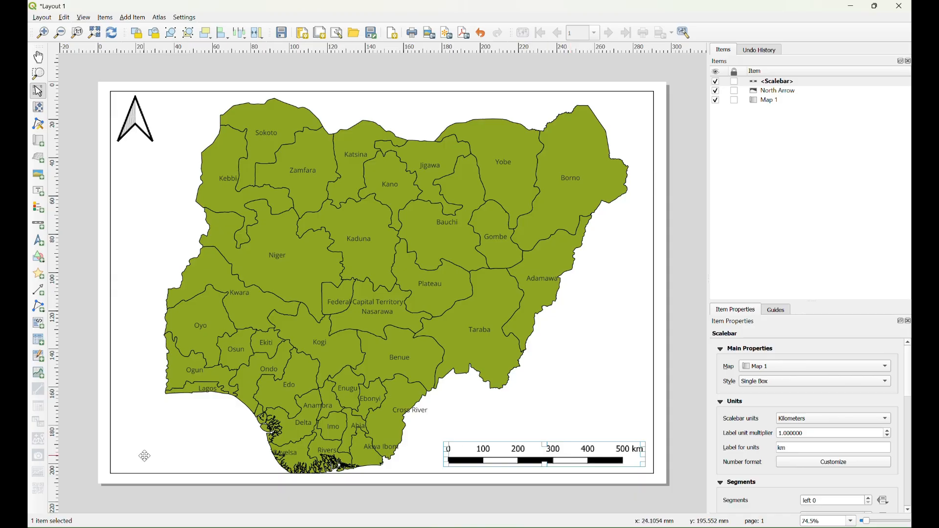
left_click(583, 397)
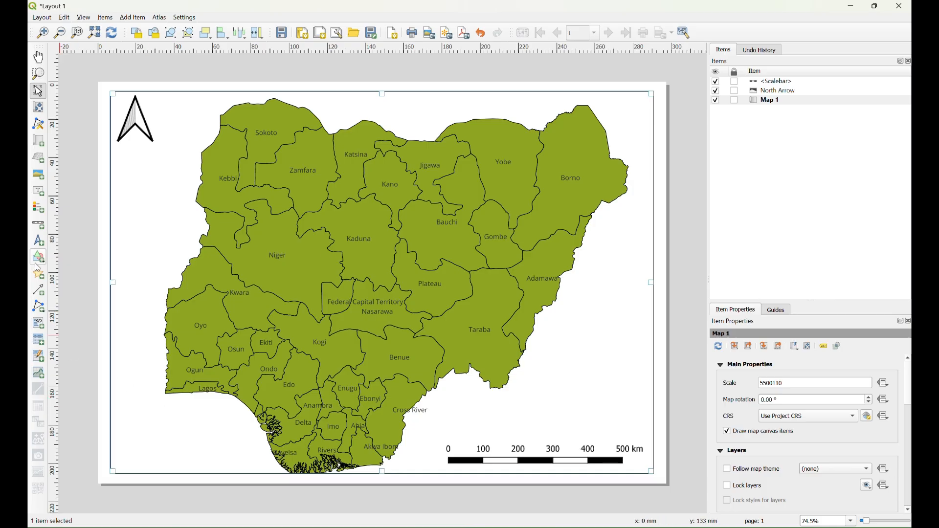
Add a legend for the map and move it against the left edge in the frame's lower-left corner.
left_click(39, 211)
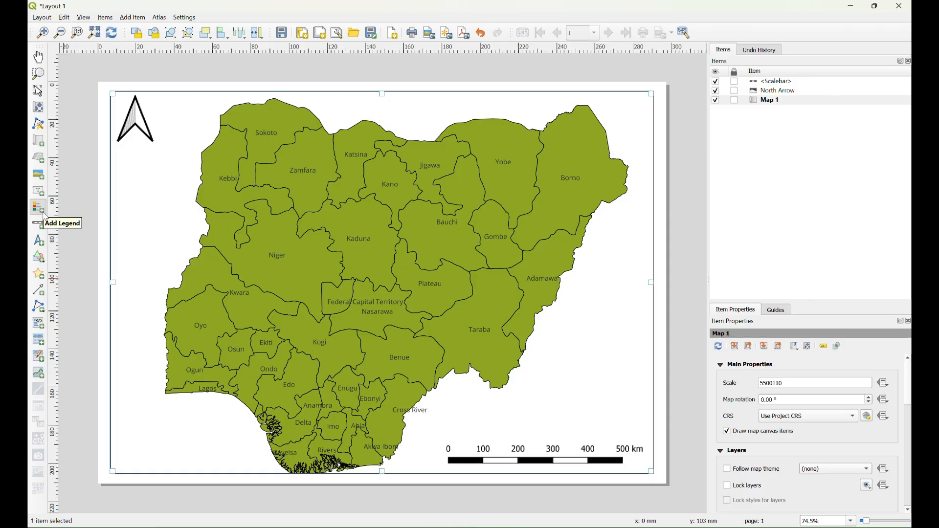
left_click_drag(129, 394, 228, 471)
left_click_drag(173, 431, 155, 432)
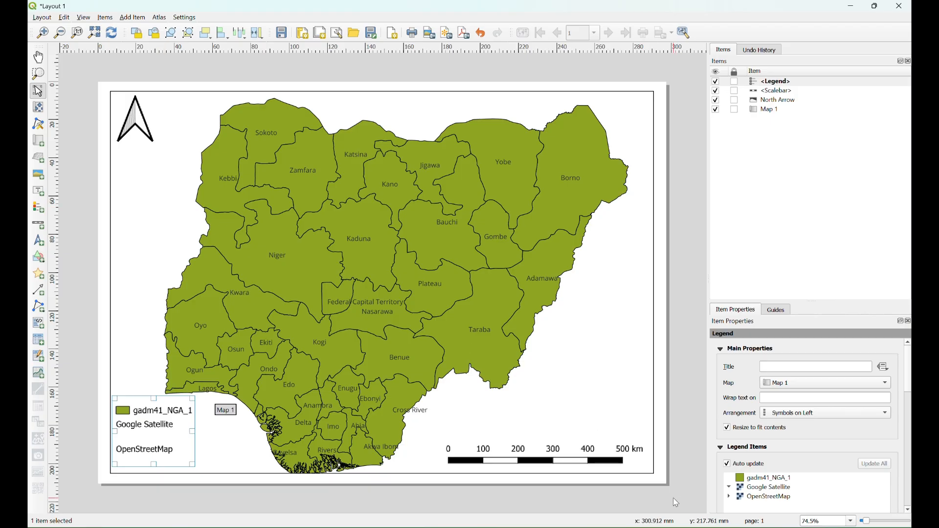
Switch to the main QGIS window, preview the Google Satellite and OpenStreetMap layers by toggling their visibility, hide both, and return to Layout 1.
mouse_move(647, 526)
left_click(556, 488)
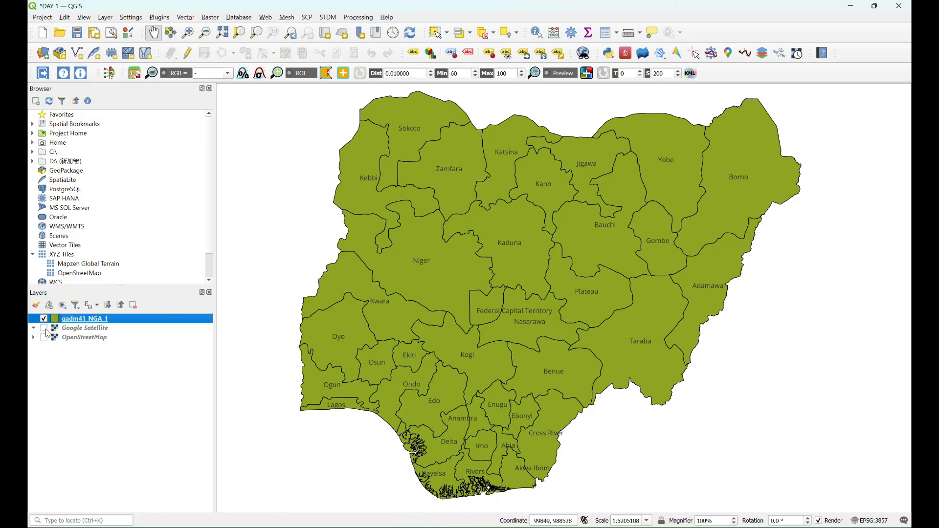
left_click(44, 328)
left_click(44, 328)
left_click(43, 337)
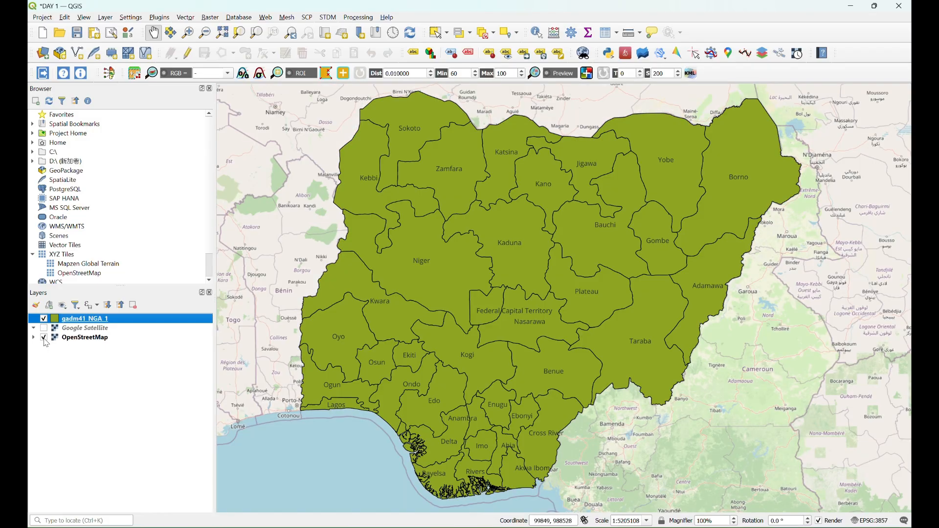
left_click(43, 337)
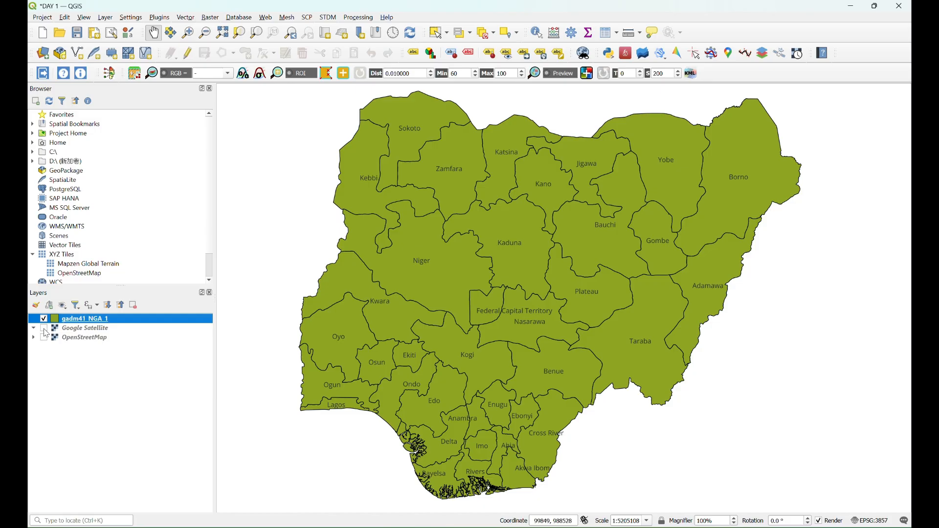
left_click(43, 328)
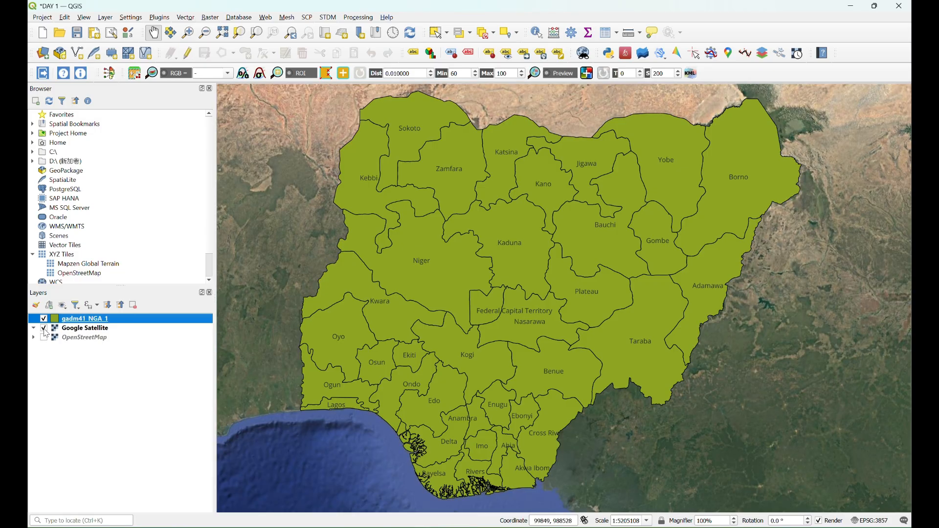
left_click(44, 338)
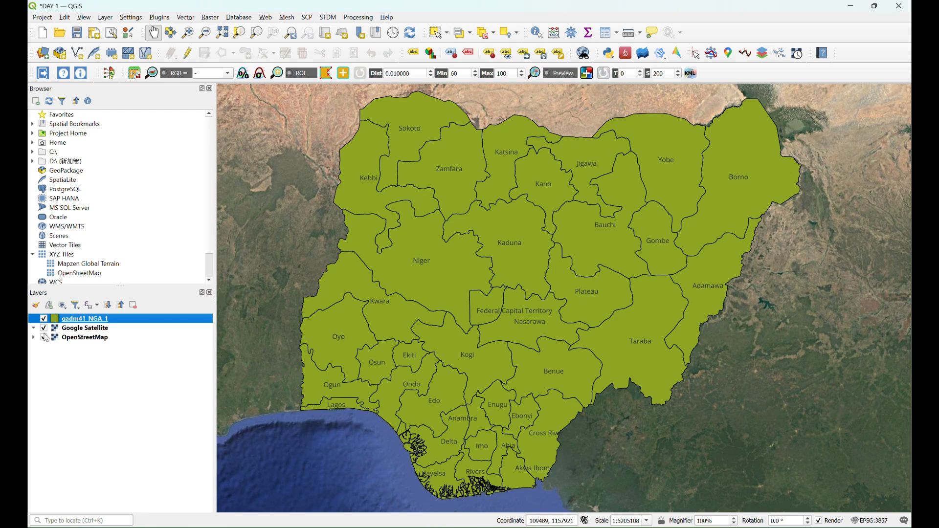
left_click(44, 329)
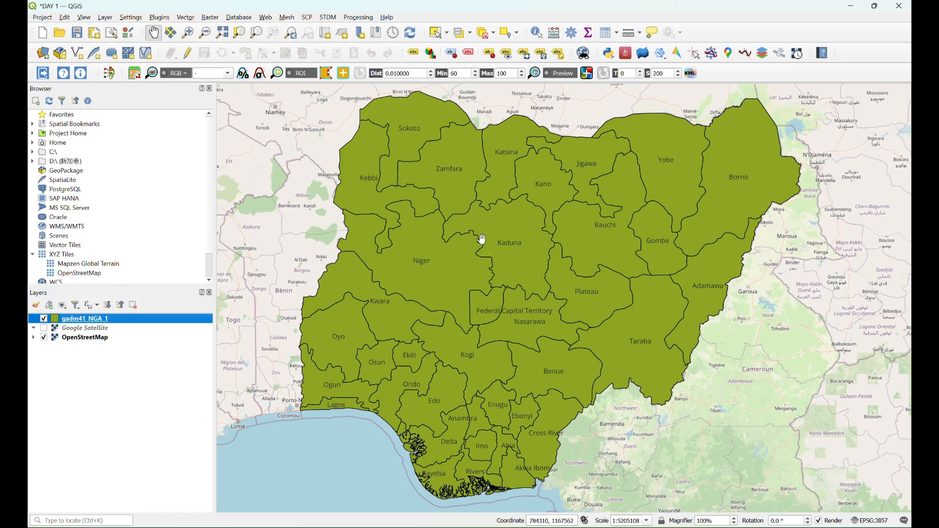
left_click(43, 337)
mouse_move(657, 527)
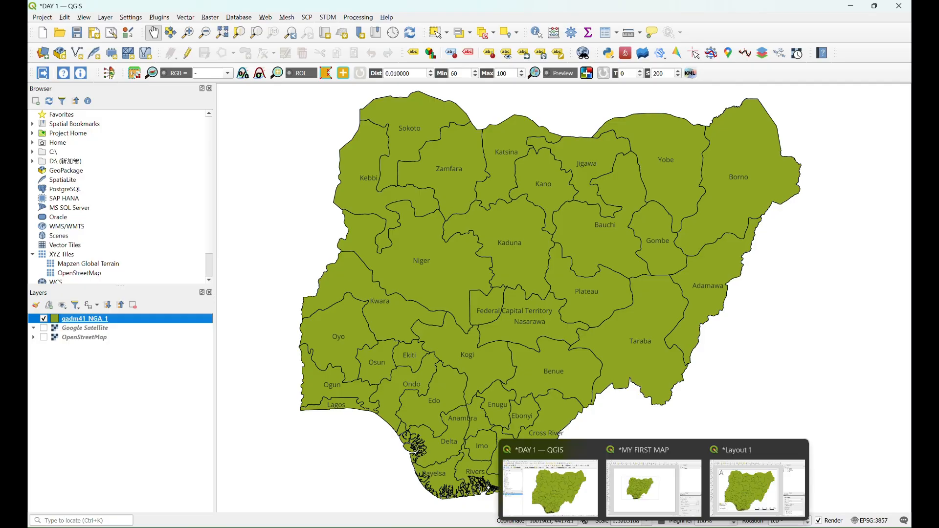
left_click(738, 491)
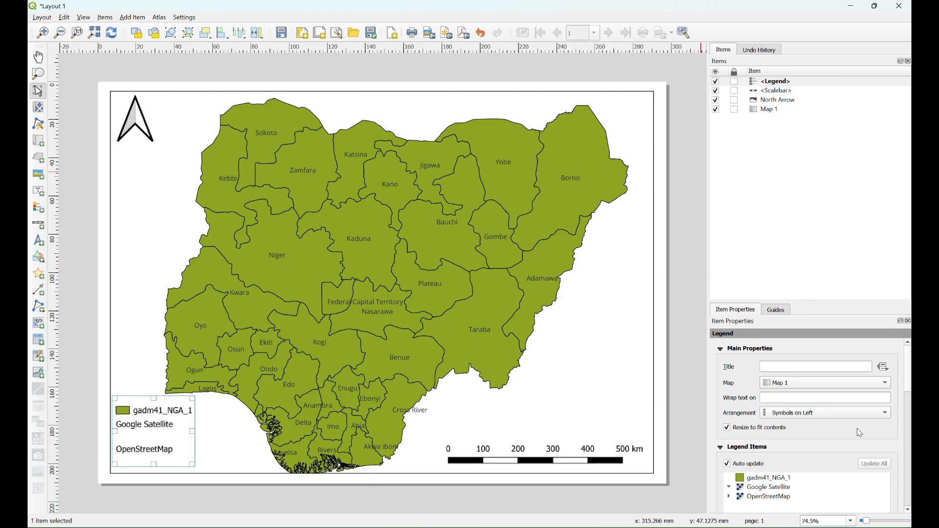
Turn off auto update for the legend items.
scroll(744, 429, "down", 1)
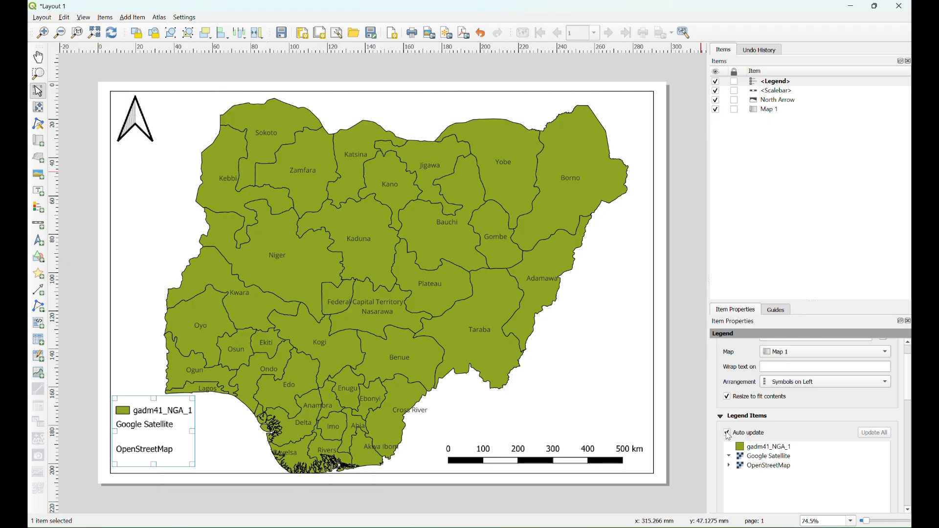
left_click(727, 434)
scroll(762, 441, "down", 2)
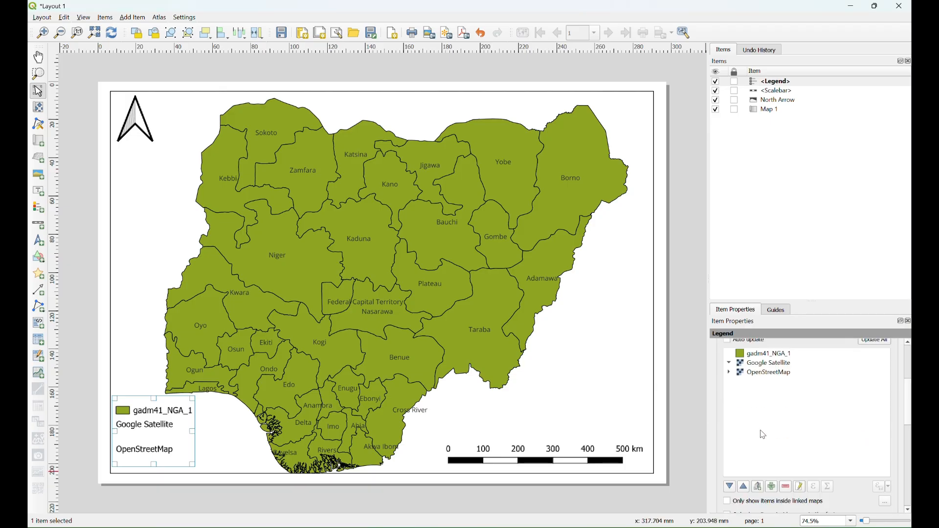
scroll(791, 424, "down", 1)
scroll(788, 423, "up", 1)
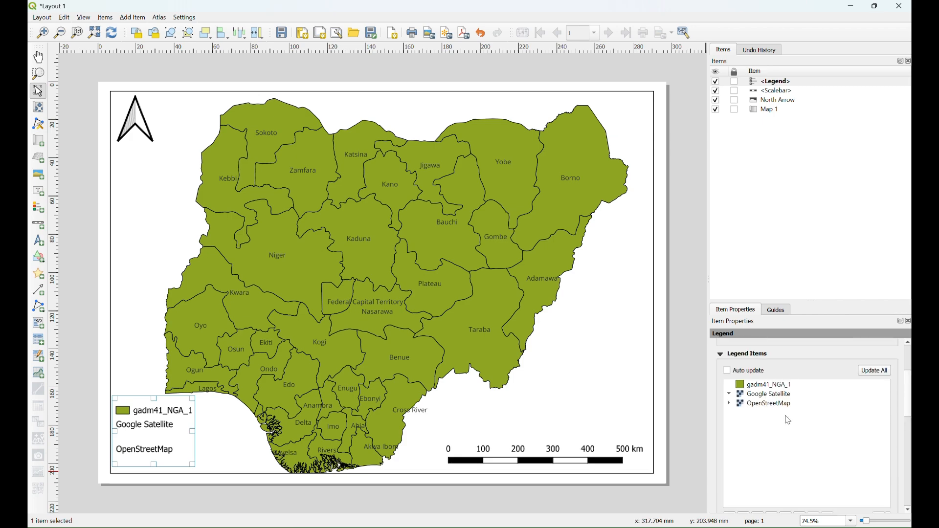
Remove the OpenStreetMap and Google Satellite entries from the legend items.
scroll(788, 421, "down", 1)
left_click(772, 375)
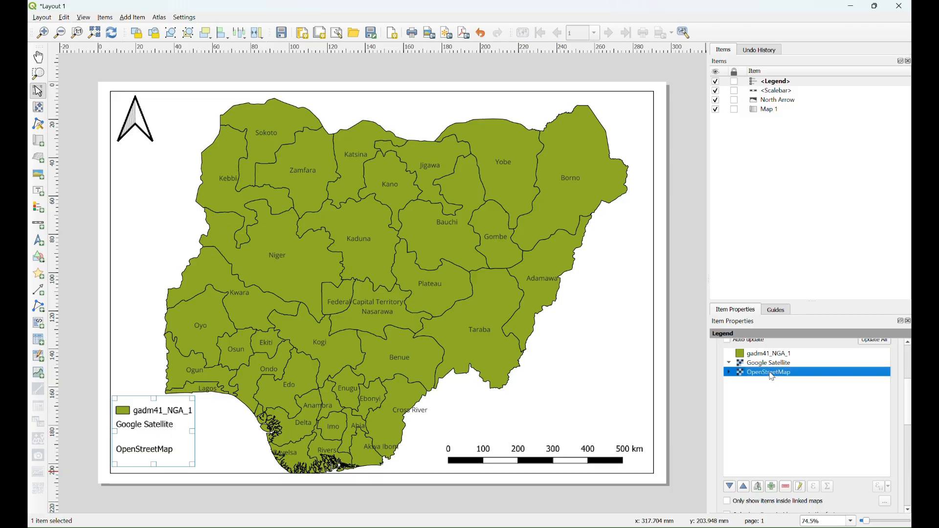
left_click(786, 486)
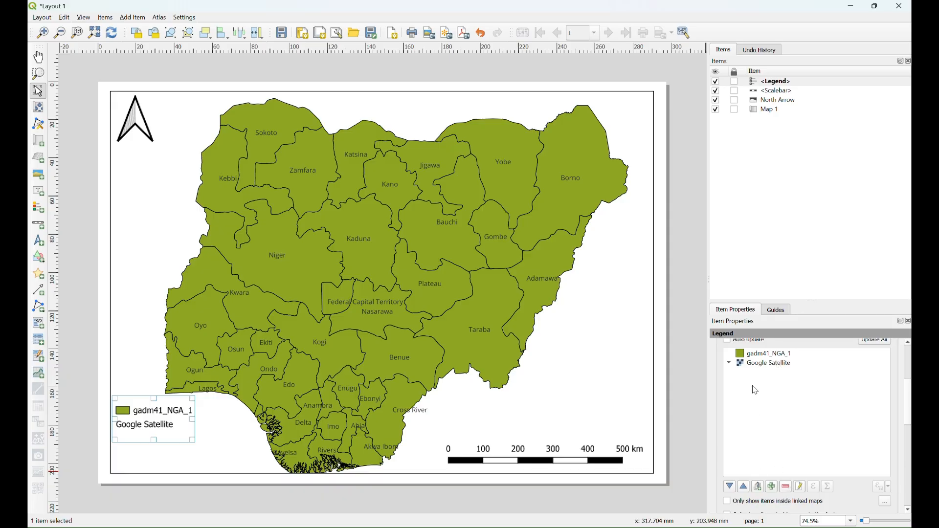
left_click(756, 366)
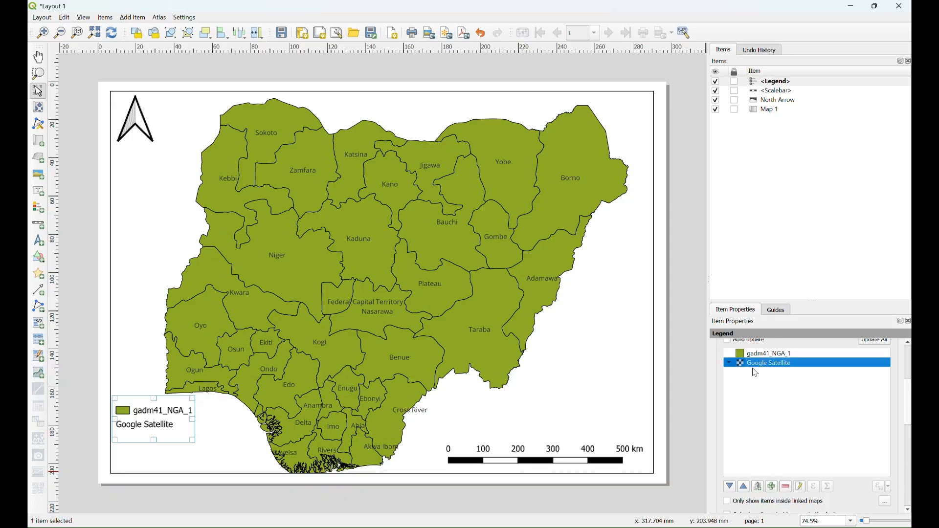
left_click(787, 487)
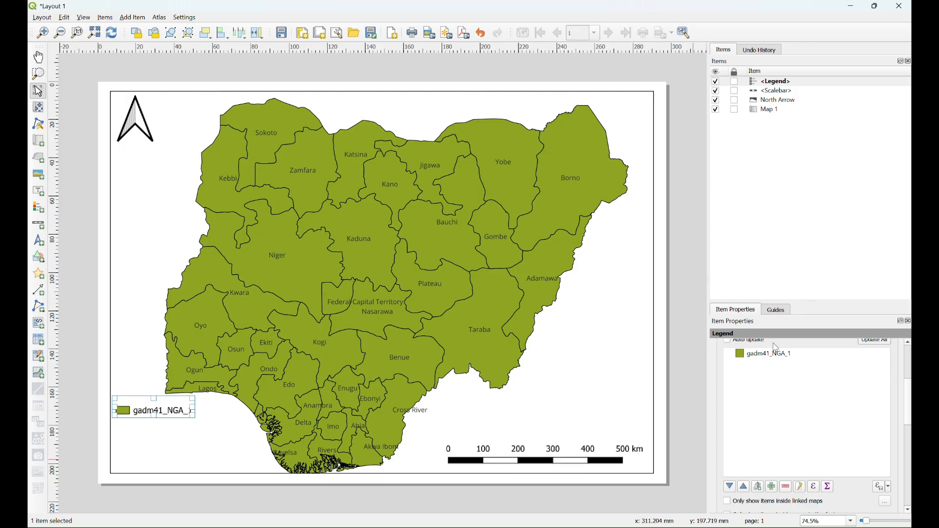
Rename the remaining gadm41_NGA_1 legend entry to "Nigeria States Boundaries" and return to the legend's main properties.
left_click(801, 488)
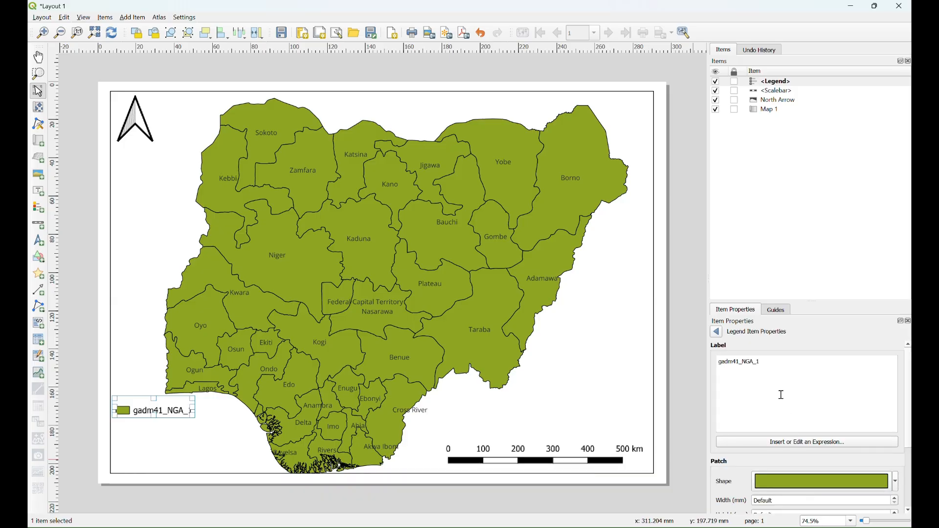
left_click(716, 331)
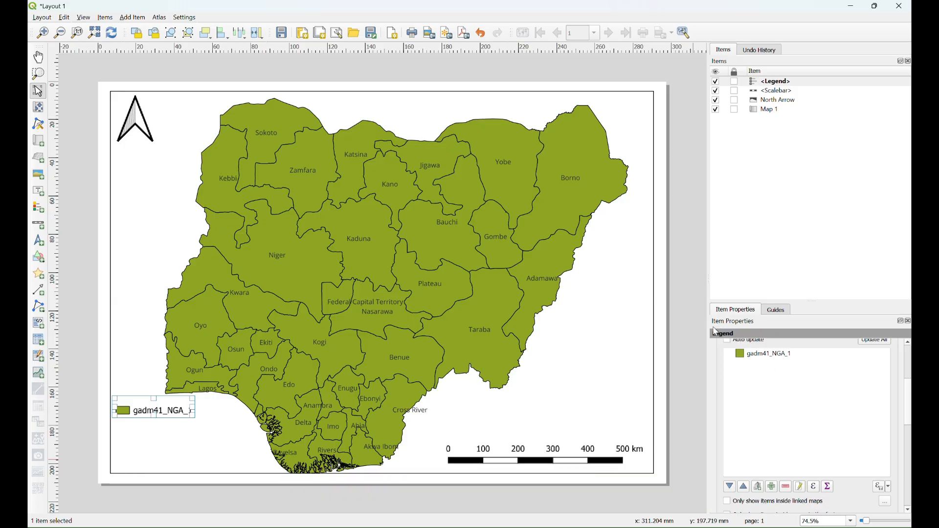
double_click(764, 353)
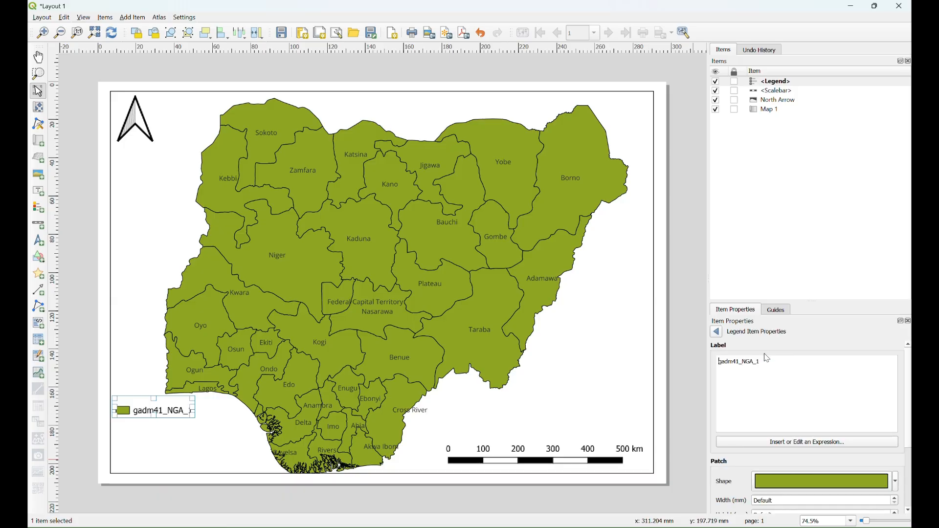
key("BackSpace")
key("BackSpace")
key("BackSpace")
key("BackSpace")
key("BackSpace")
key("BackSpace")
key("BackSpace")
key("BackSpace")
key("BackSpace")
key("BackSpace")
key("BackSpace")
key("BackSpace")
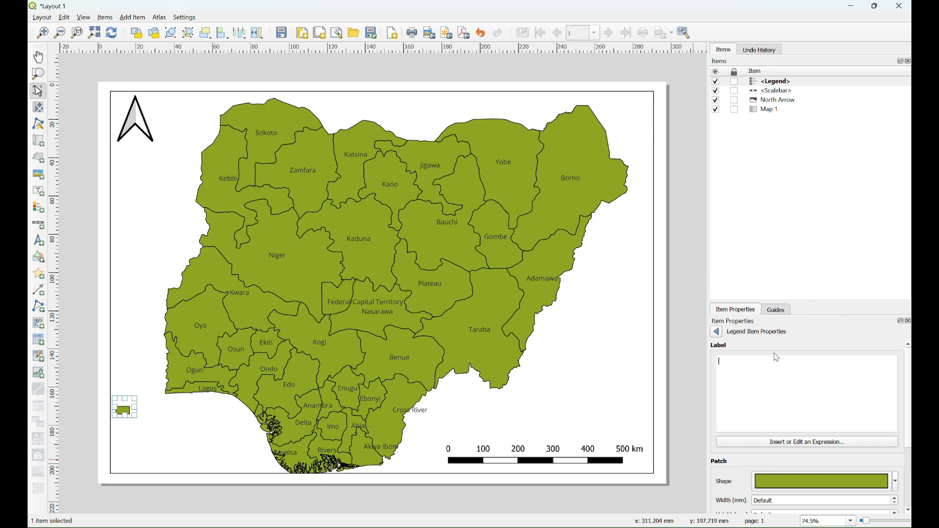
type("Nigeria")
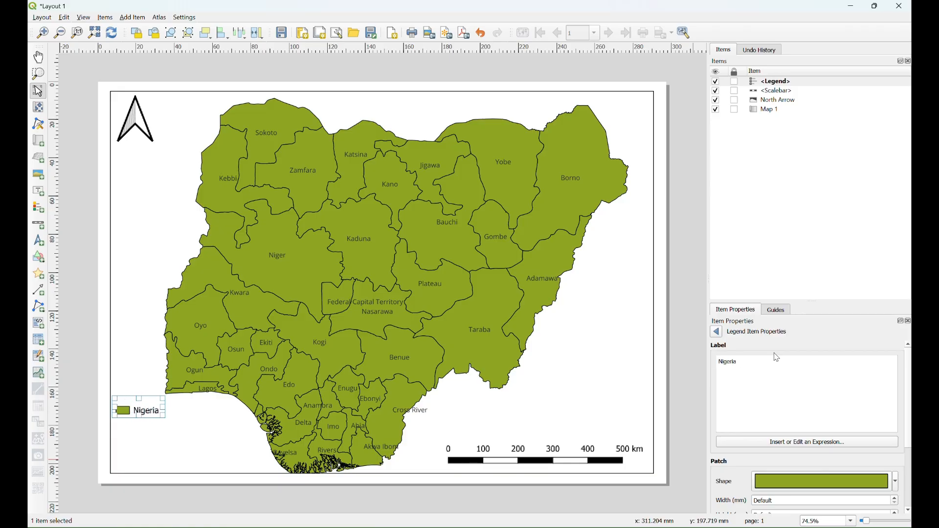
type(" States Bound")
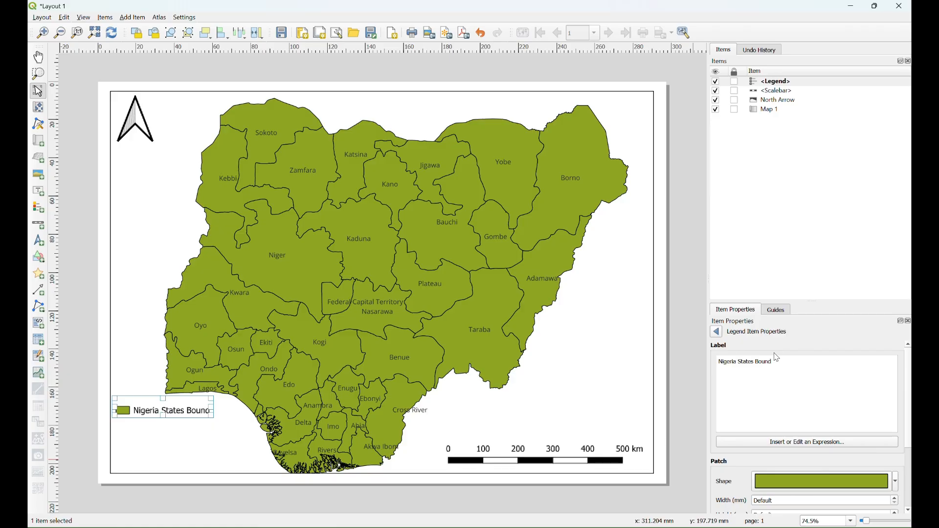
type("aries")
left_click(719, 334)
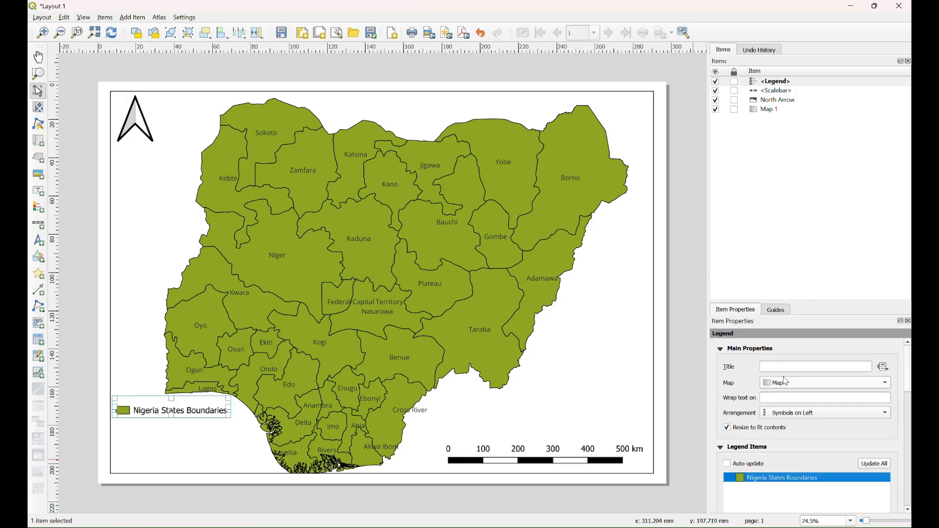
Give the legend the title "Legend".
left_click(773, 366)
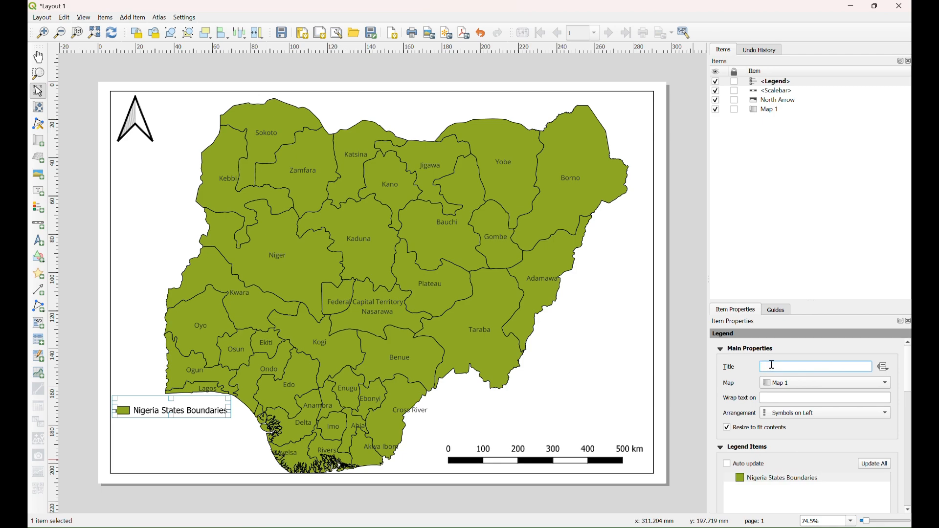
type("Le")
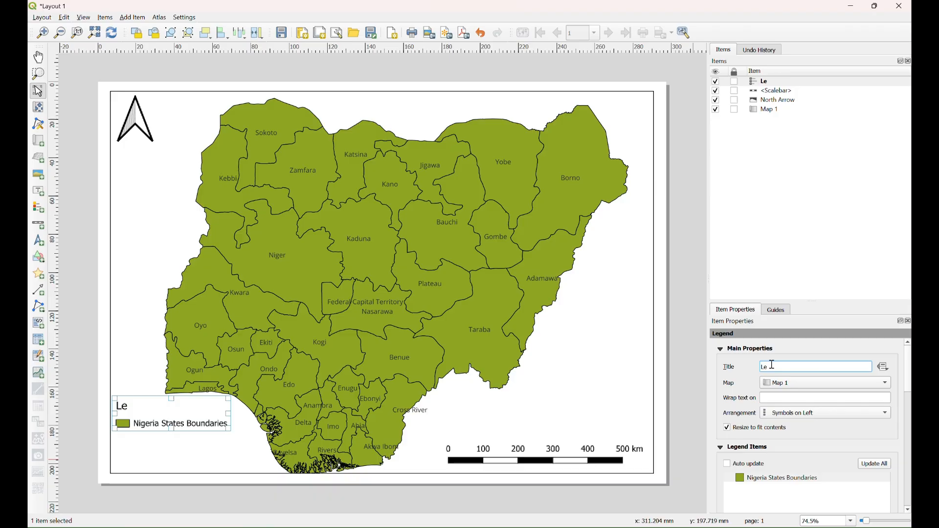
type("g")
left_click(578, 409)
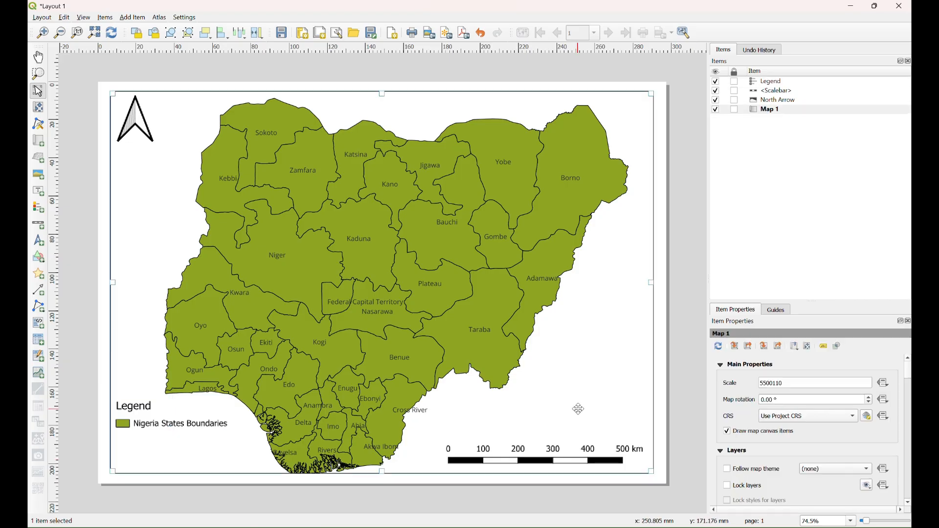
Move the legend down and slightly right so it sits inside the map frame's lower-left corner, clear of the coastline.
left_click(158, 419)
left_click_drag(158, 419, 165, 455)
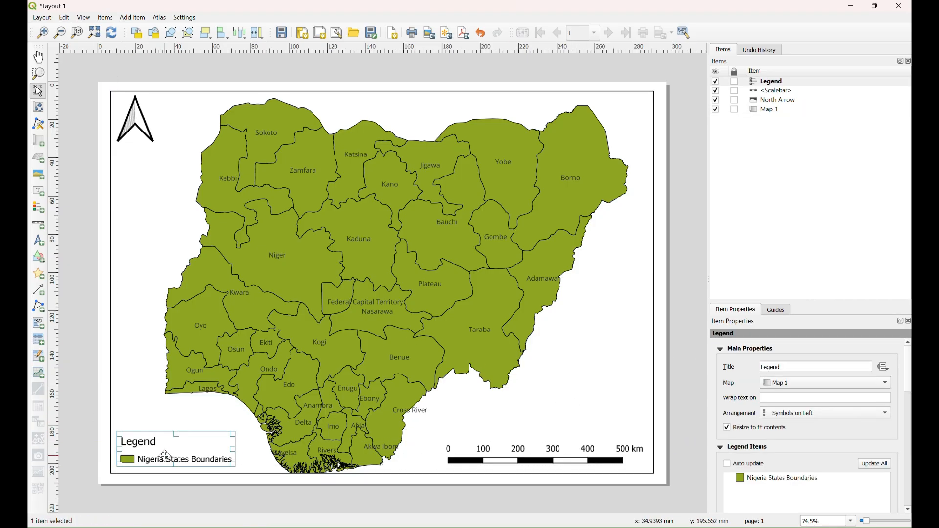
left_click(148, 423)
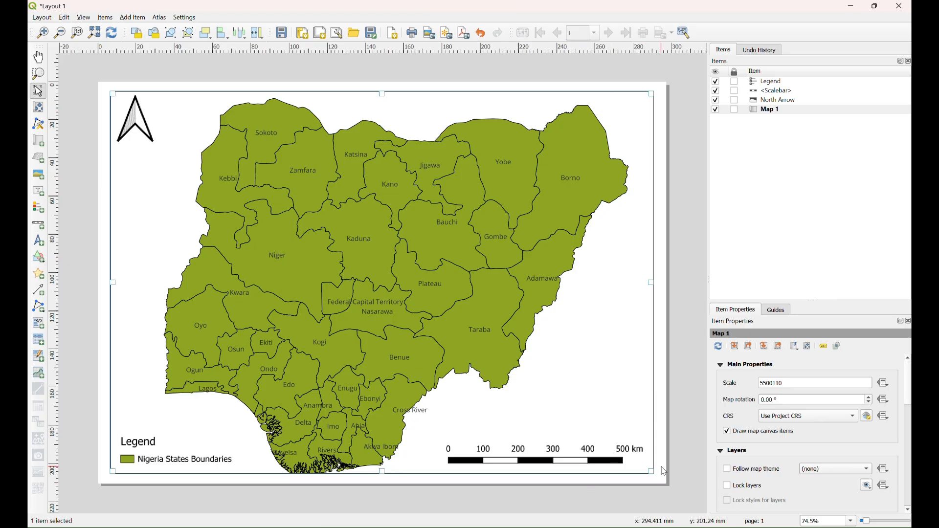
left_click(185, 433)
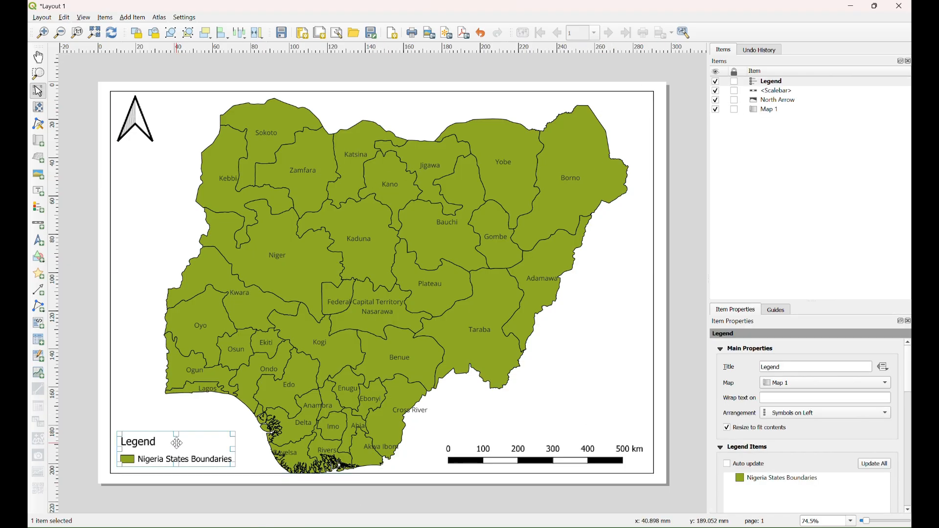
left_click(179, 407)
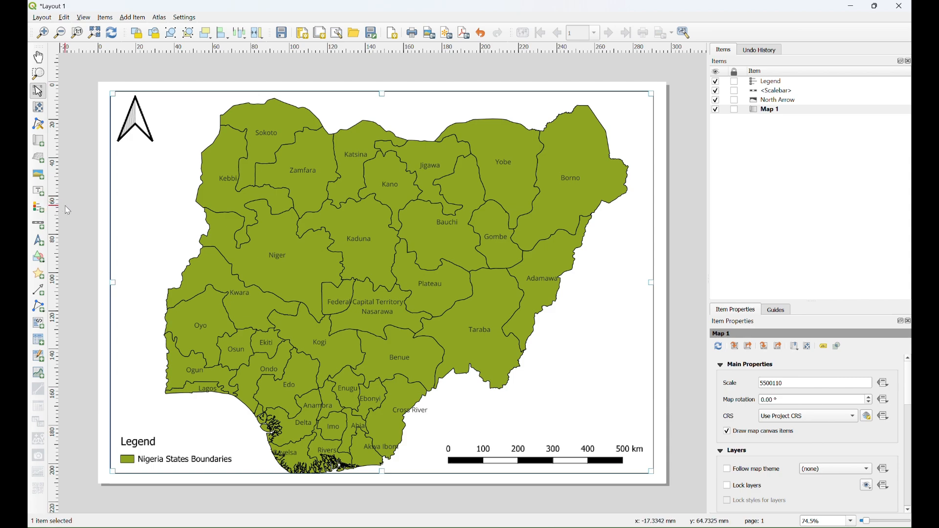
Add a label inside the map frame's upper edge, above Jigawa and Yobe, and replace its text with "Map of Nigeria States Boundaries".
left_click(39, 191)
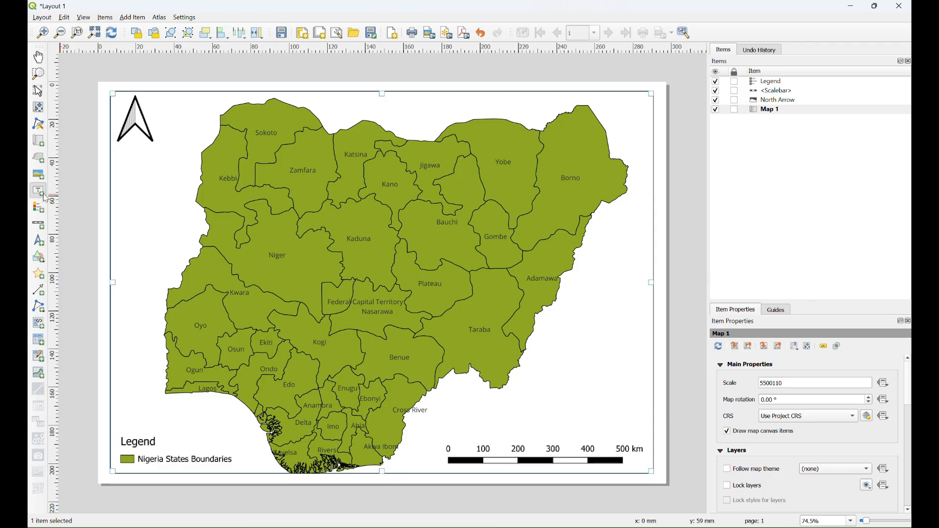
left_click_drag(353, 103, 522, 107)
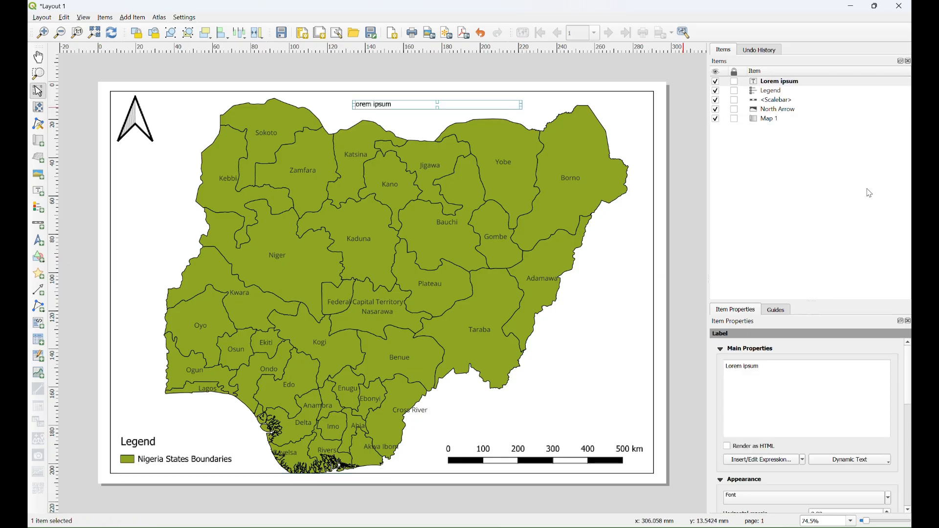
left_click(777, 368)
key("BackSpace")
key("BackSpace")
key("BackSpace")
key("BackSpace")
key("BackSpace")
key("BackSpace")
key("BackSpace")
key("BackSpace")
key("BackSpace")
key("BackSpace")
key("BackSpace")
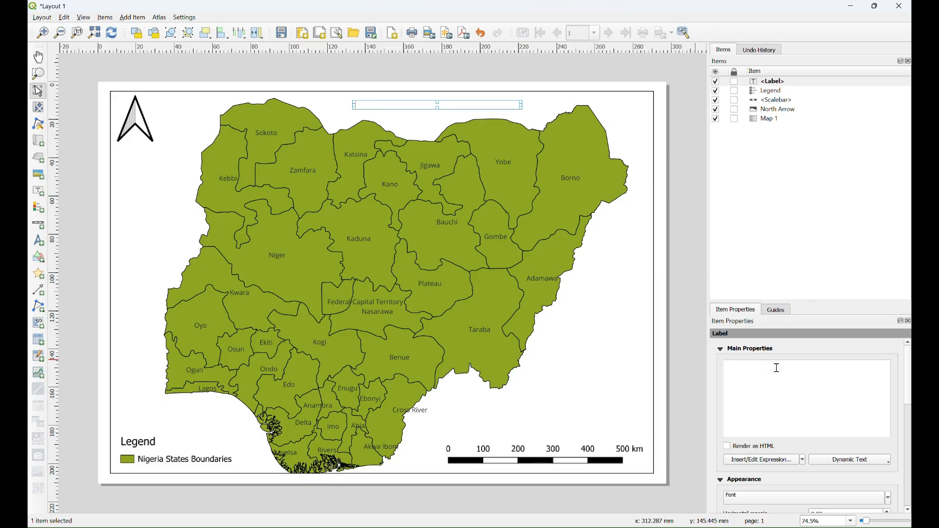
type("Map of Nigeria")
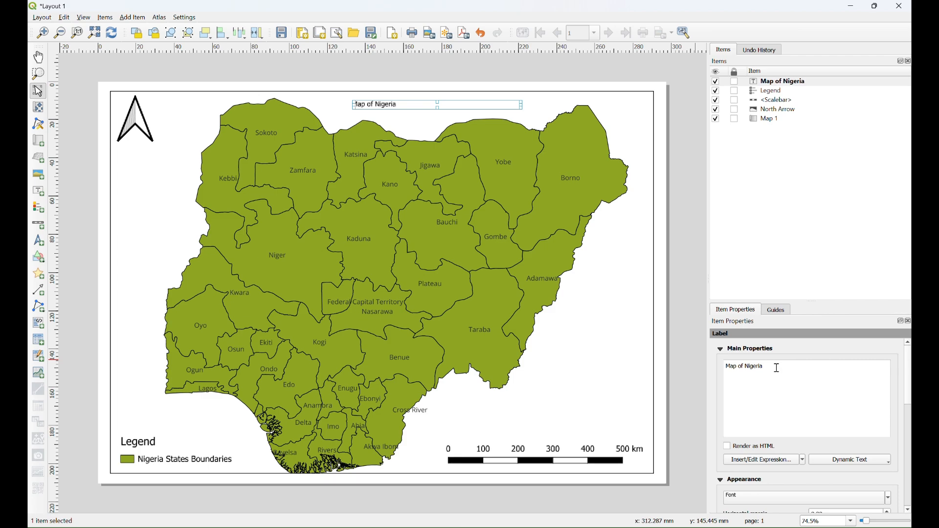
type("States B")
key("BackSpace")
type("undaries")
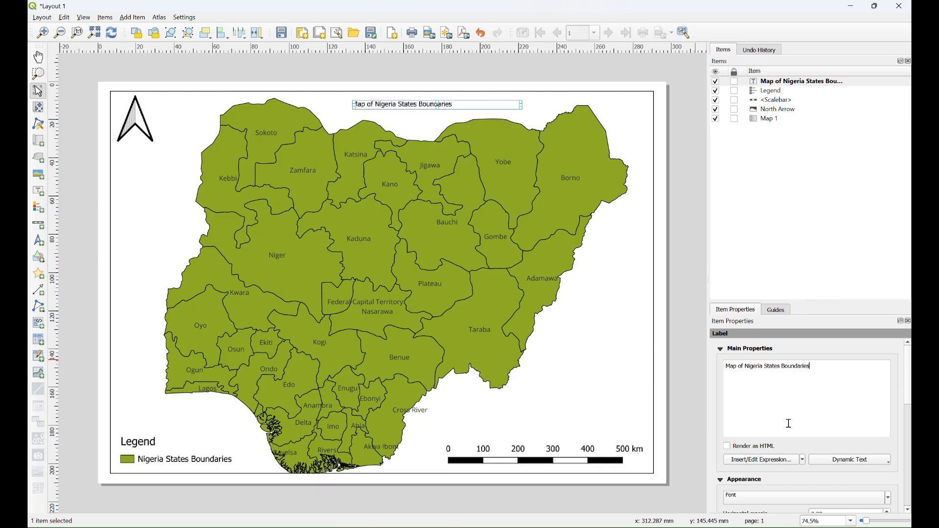
Format the title label's font as bold with a size of 13 points.
left_click(908, 507)
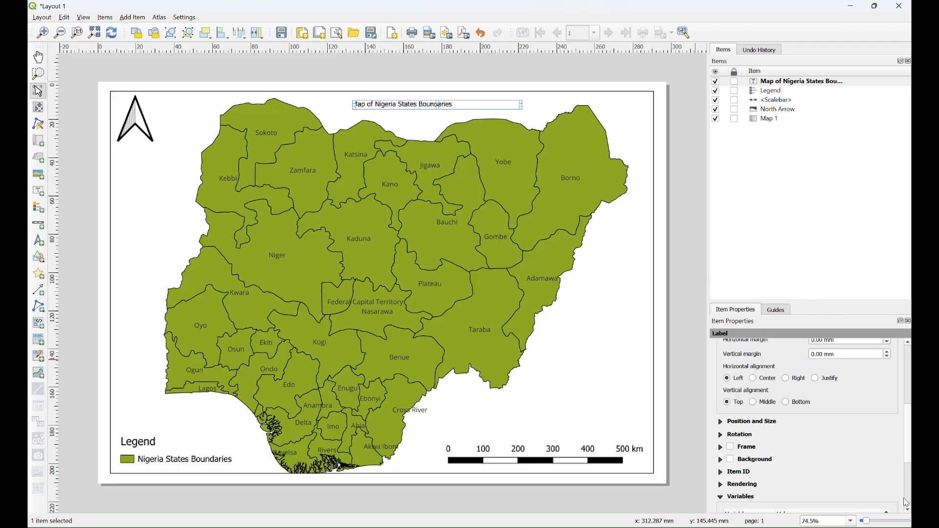
scroll(862, 448, "up", 2)
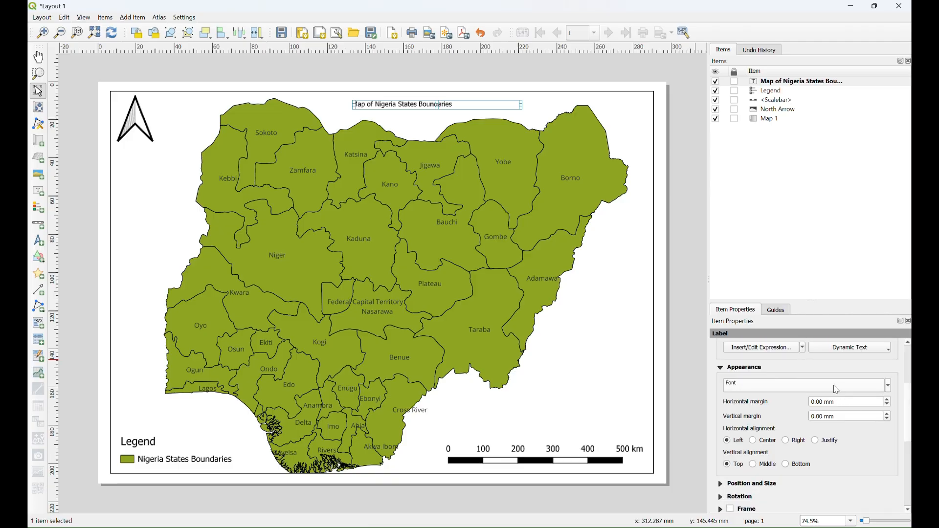
left_click(779, 386)
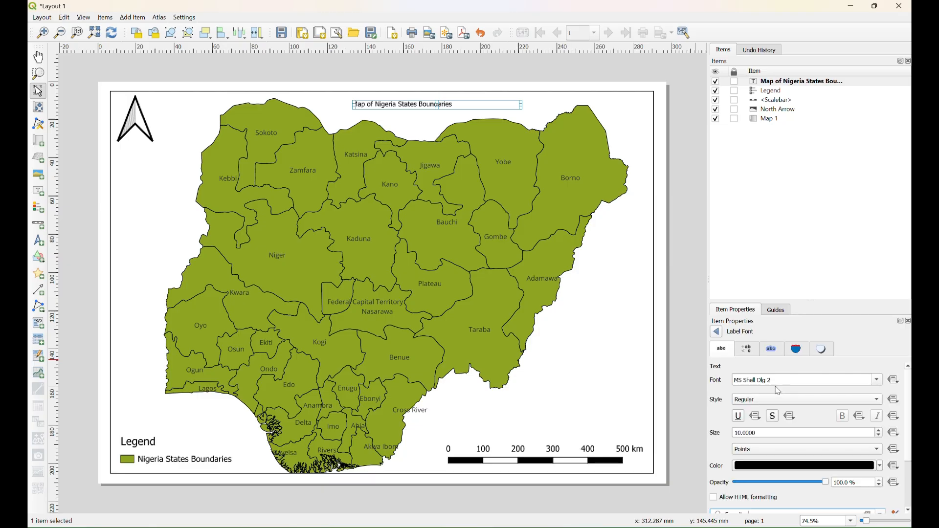
left_click(880, 402)
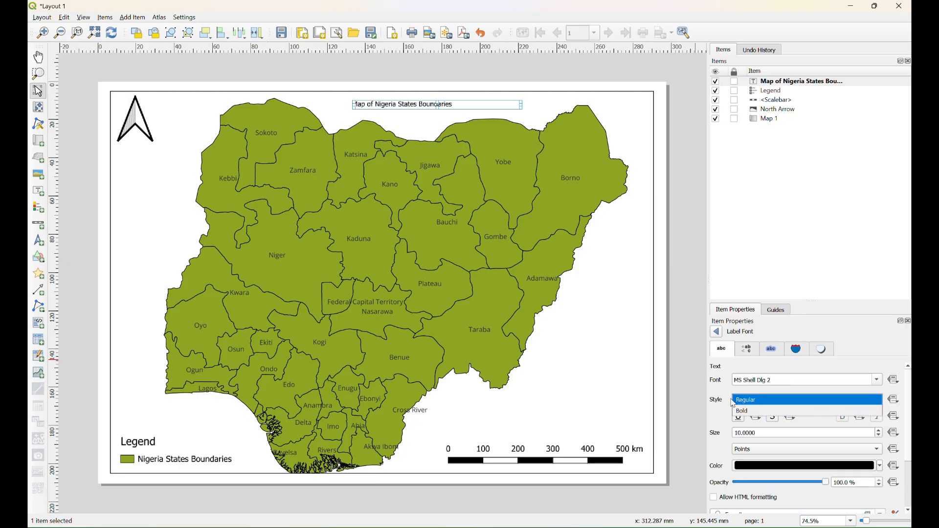
left_click(750, 411)
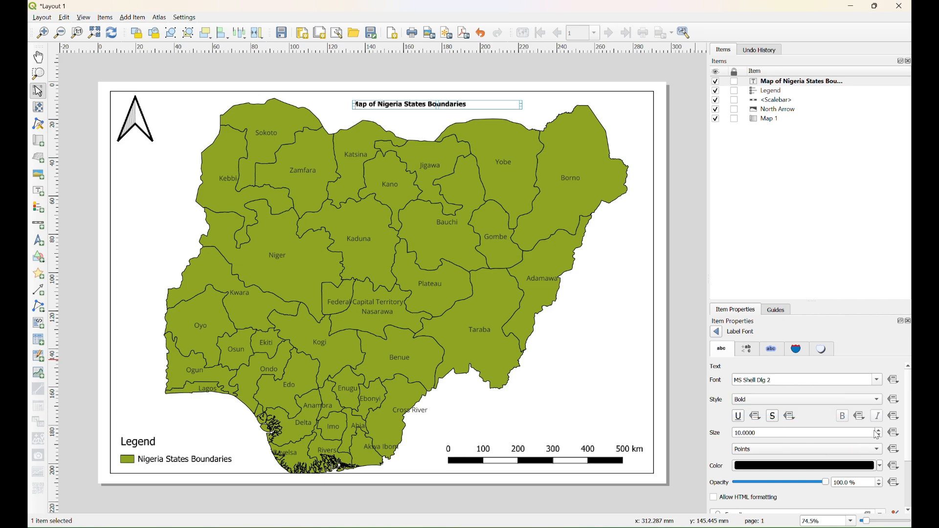
left_click(879, 431)
left_click(880, 431)
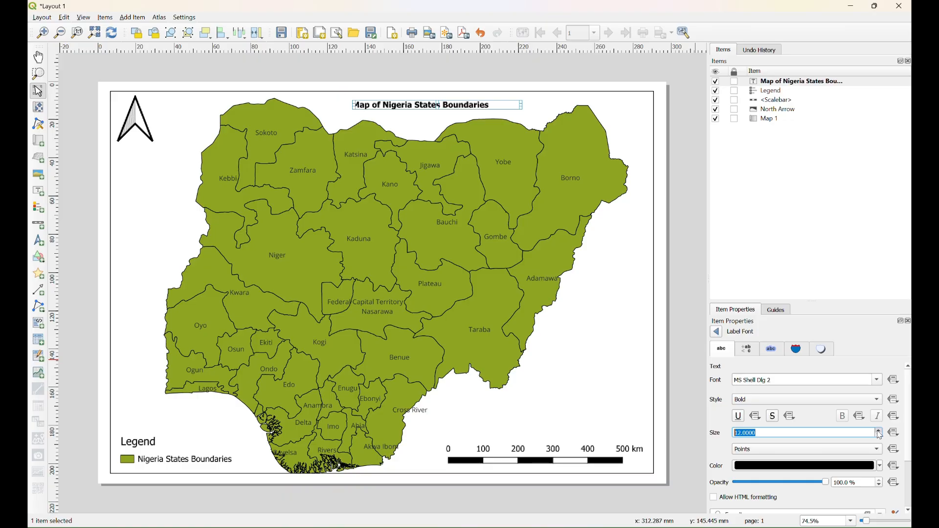
left_click(880, 431)
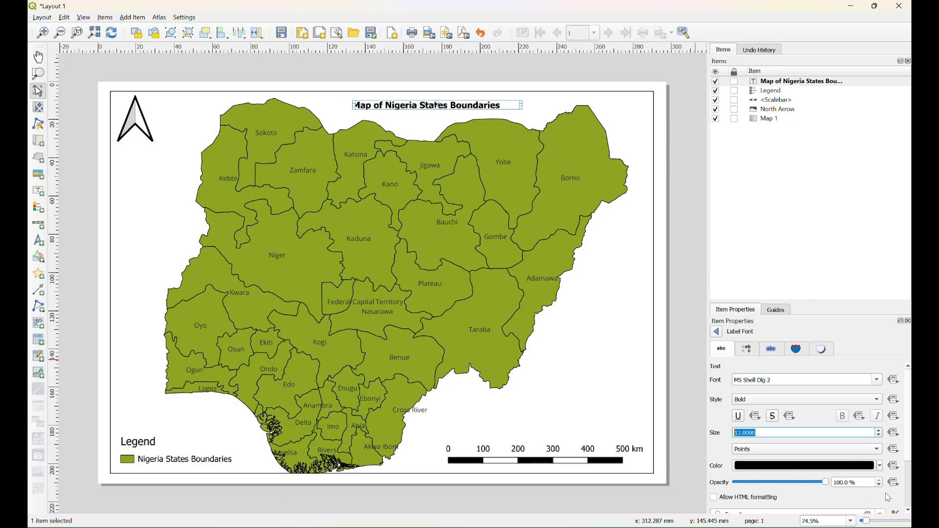
scroll(908, 507, "down", 5)
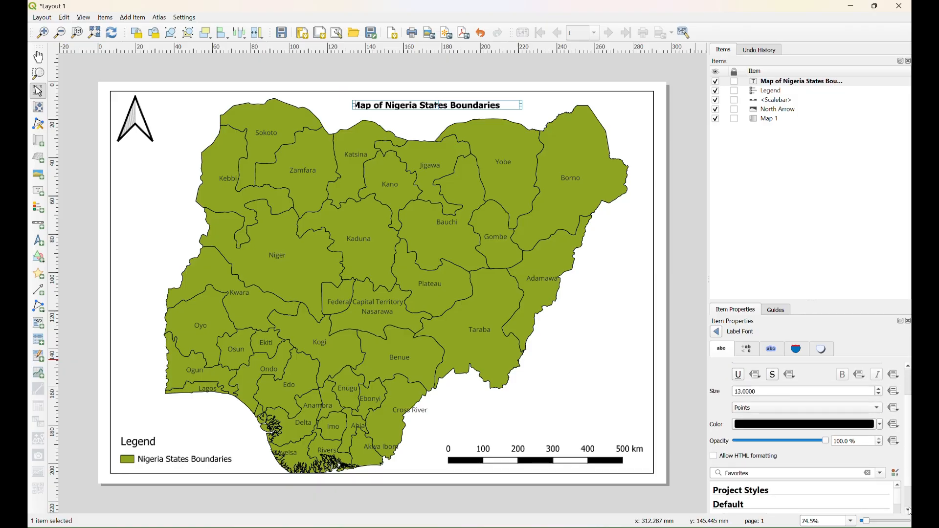
left_click(718, 335)
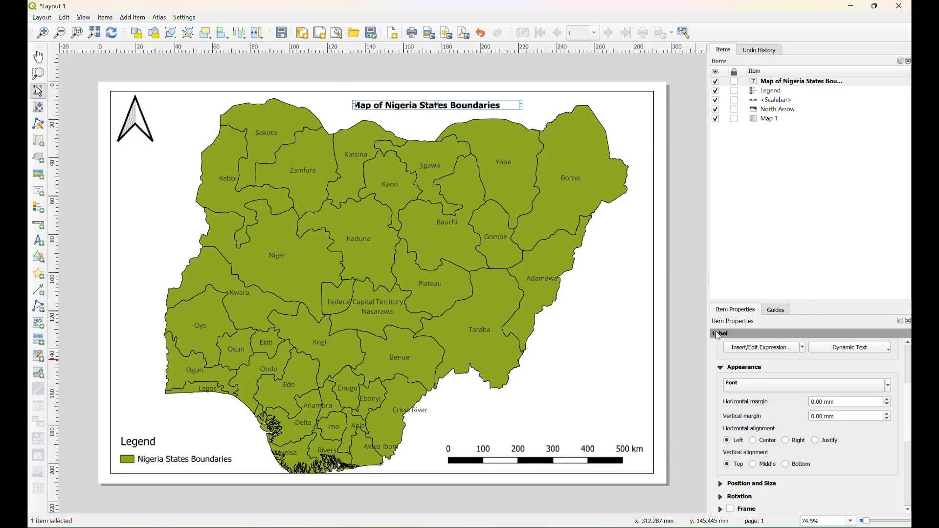
Center the title text horizontally within its label, and select the north arrow.
left_click(755, 441)
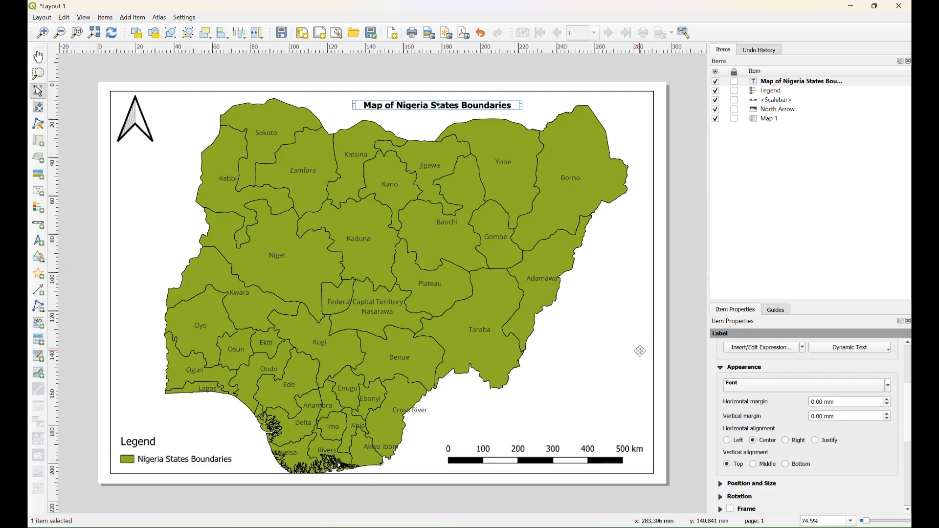
left_click(622, 351)
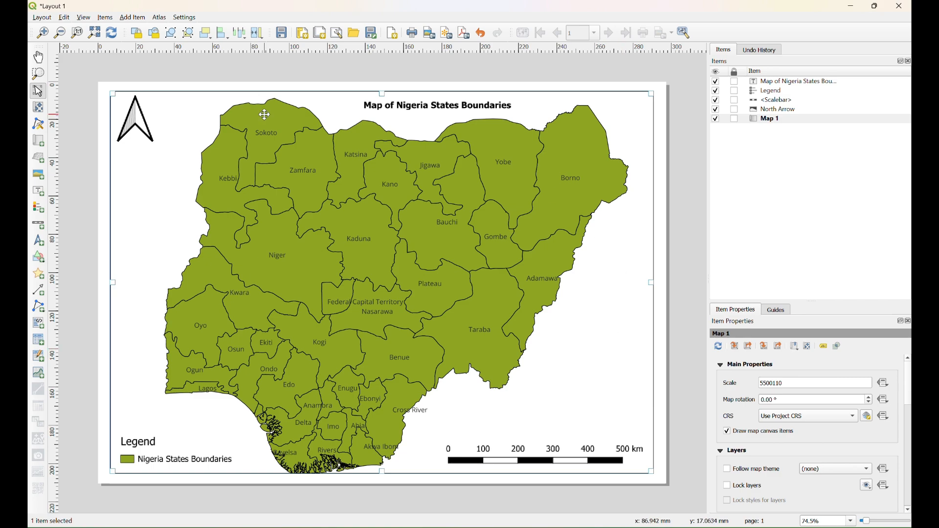
left_click(136, 117)
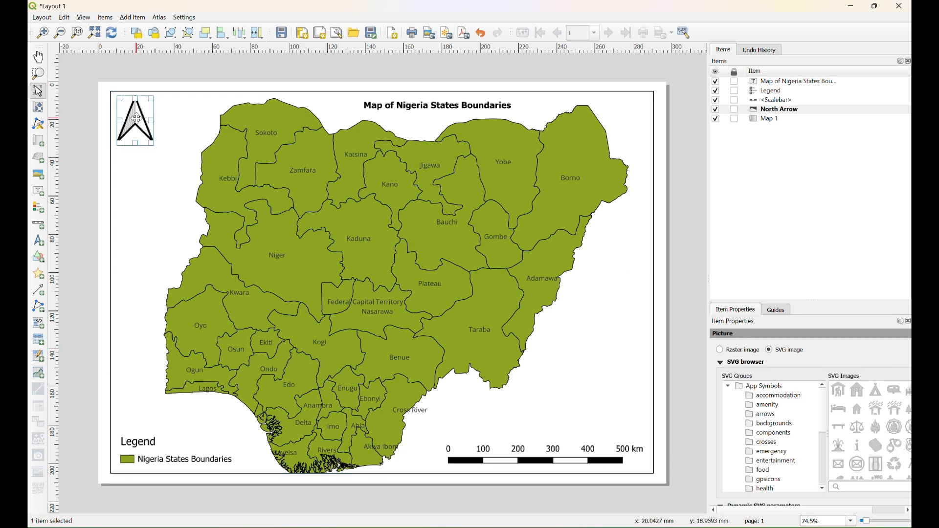
Move the north arrow slightly up and left within the map frame's upper-left corner and clear the selection.
left_click_drag(135, 144, 136, 132)
left_click(138, 149)
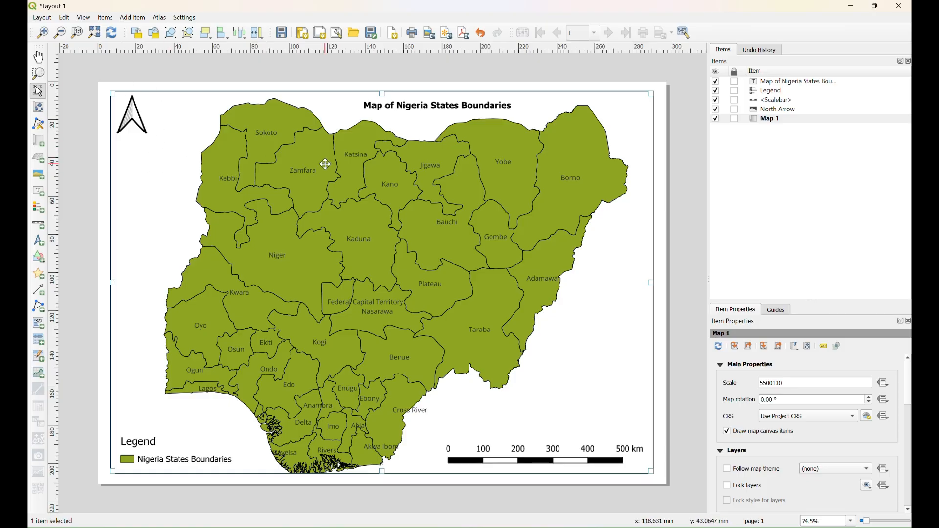
left_click(554, 506)
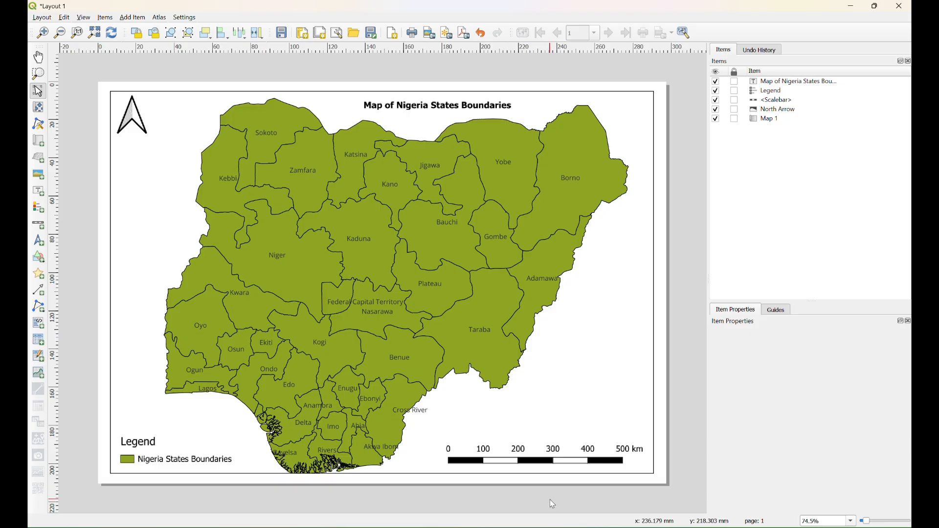
Add a new grid to the Nigeria map item and open that grid's properties for editing.
left_click(573, 379)
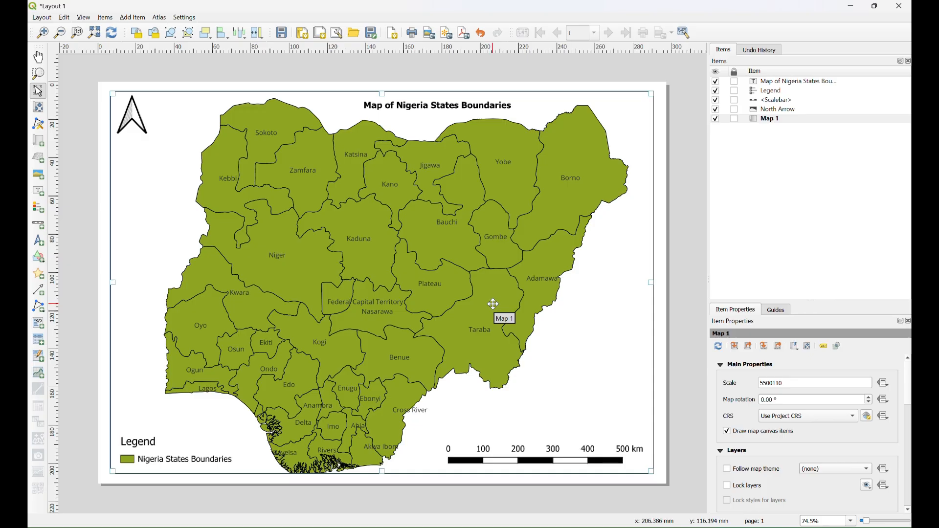
scroll(726, 387, "down", 2)
scroll(726, 392, "down", 6)
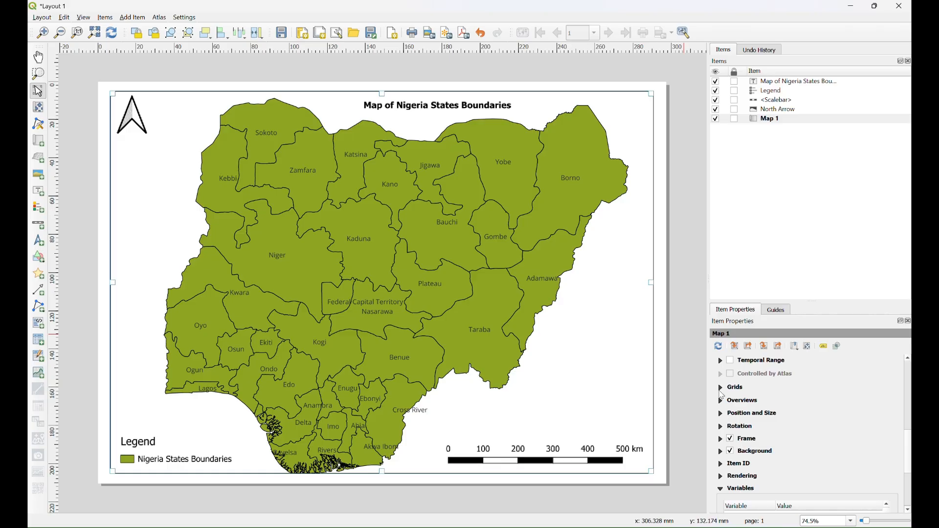
left_click(721, 389)
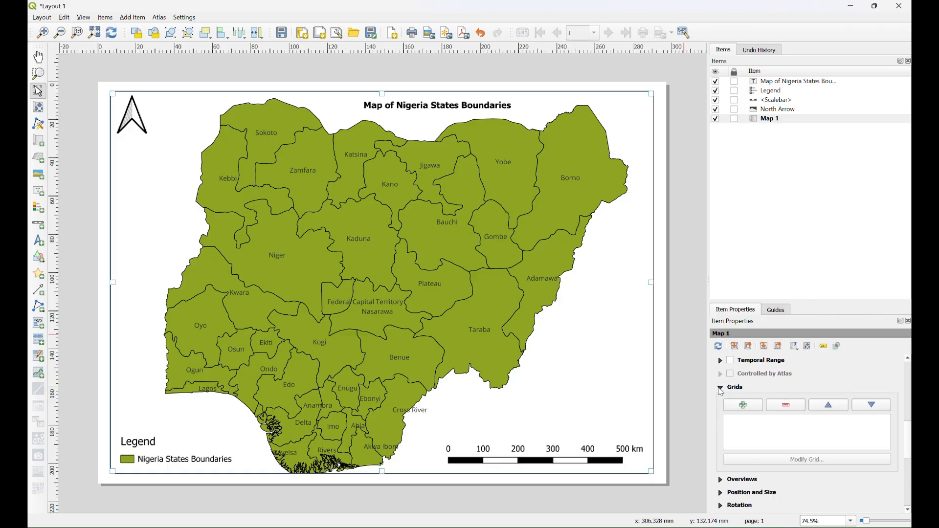
left_click(747, 404)
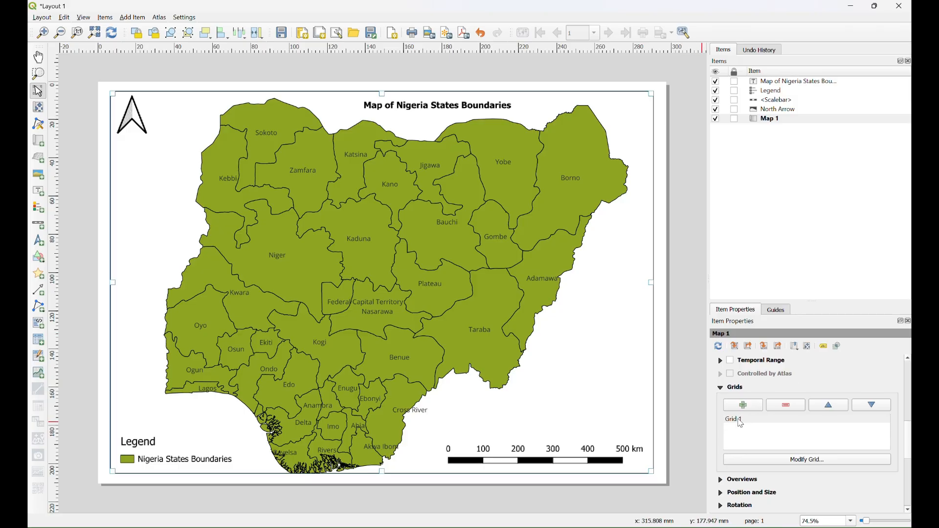
left_click(740, 420)
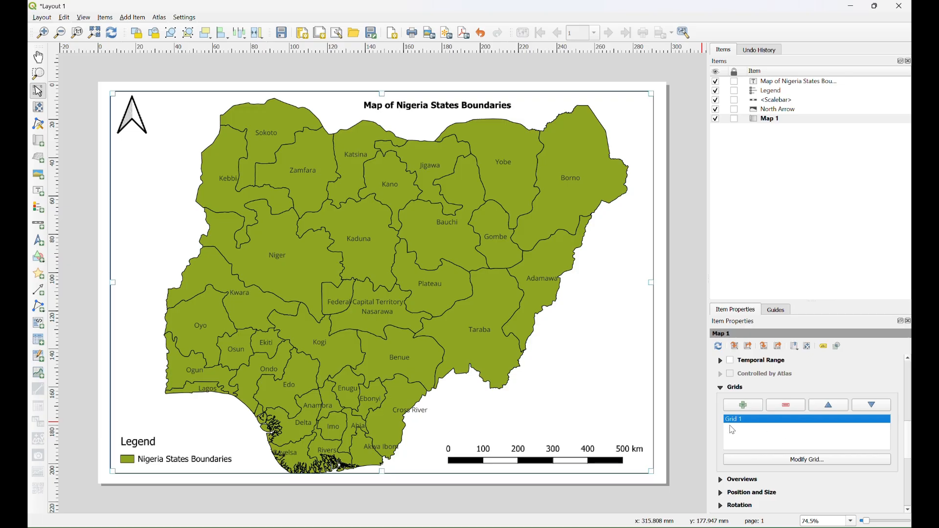
left_click(814, 463)
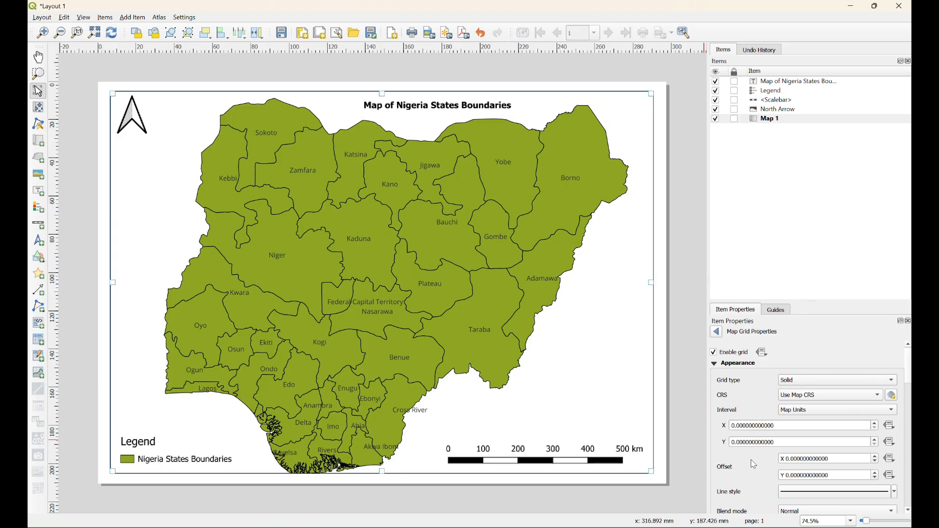
Set the map grid's frame style to Exterior Ticks.
scroll(755, 465, "down", 1)
scroll(751, 440, "down", 1)
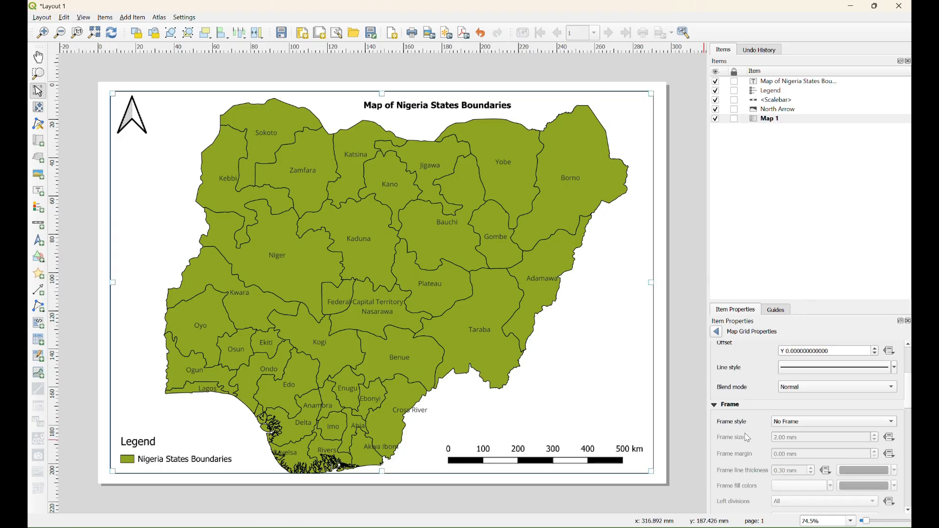
left_click(895, 424)
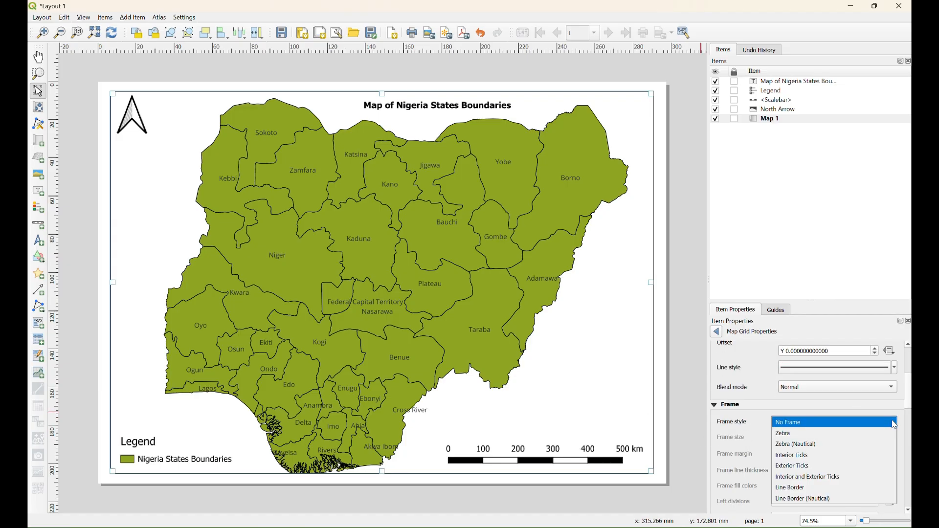
left_click(785, 467)
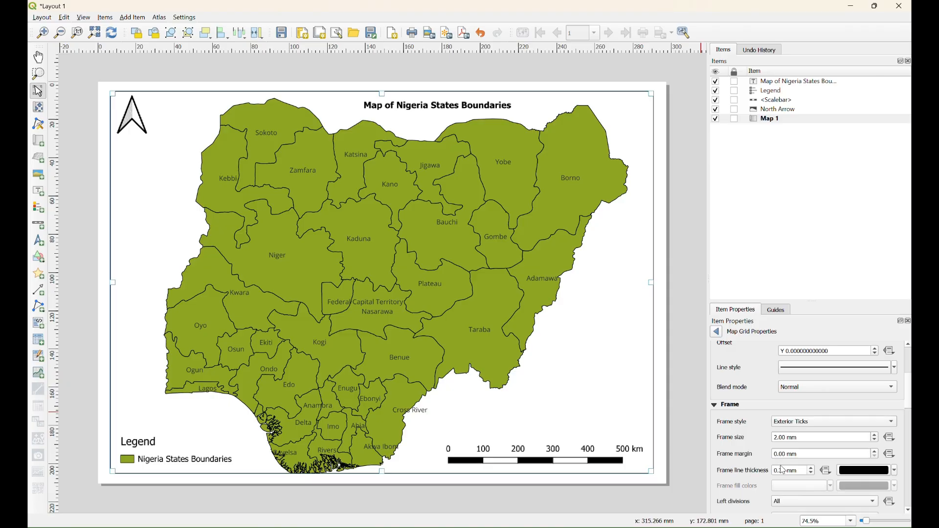
Try grid X intervals of 600 and 6000 map units.
scroll(747, 374, "up", 3)
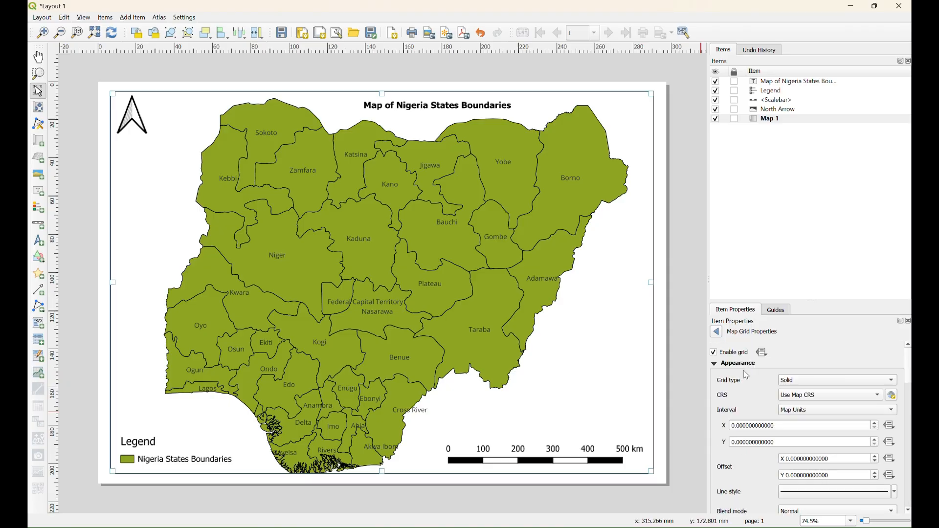
left_click(737, 426)
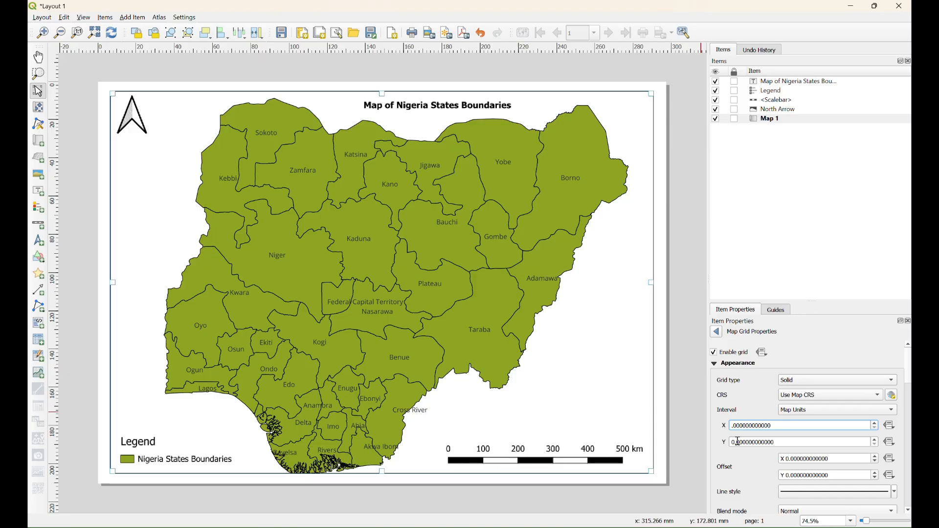
type("600")
left_click(747, 459)
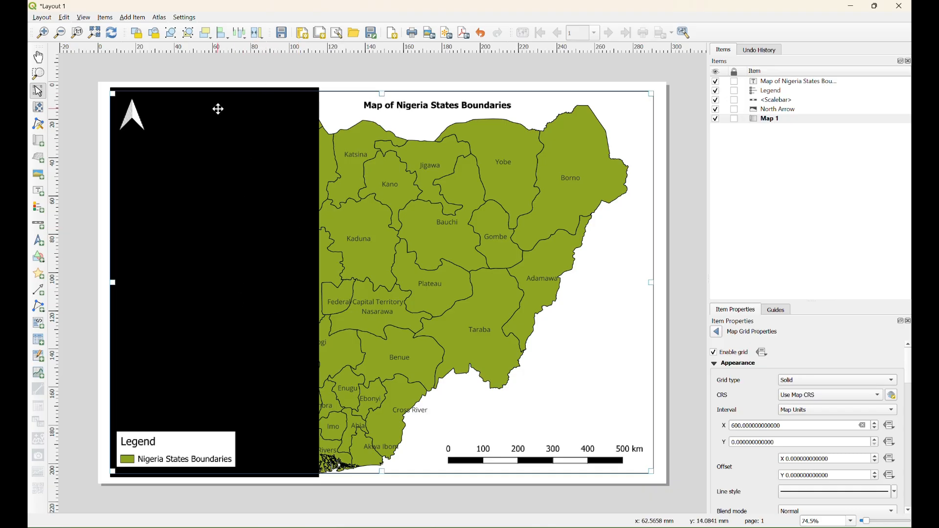
left_click(740, 426)
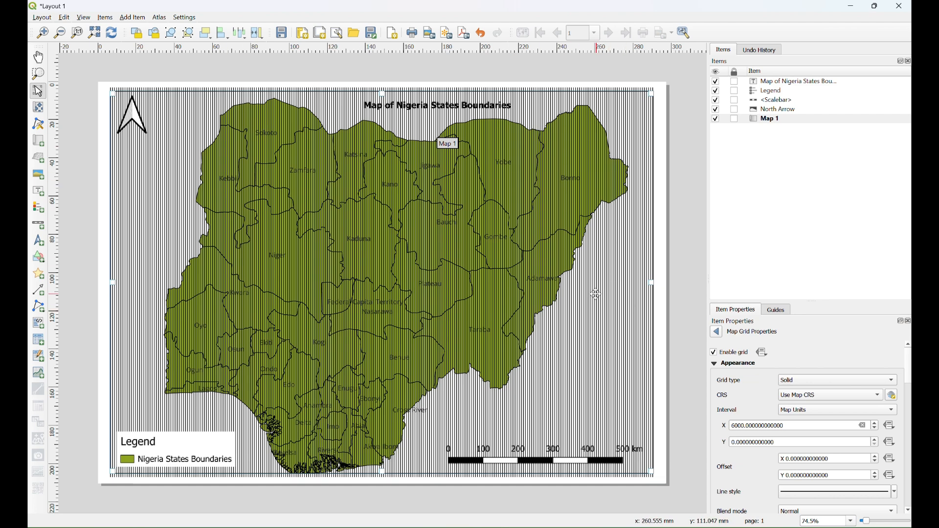
Try larger grid X intervals of 4996000 and 996000 map units.
left_click(736, 427)
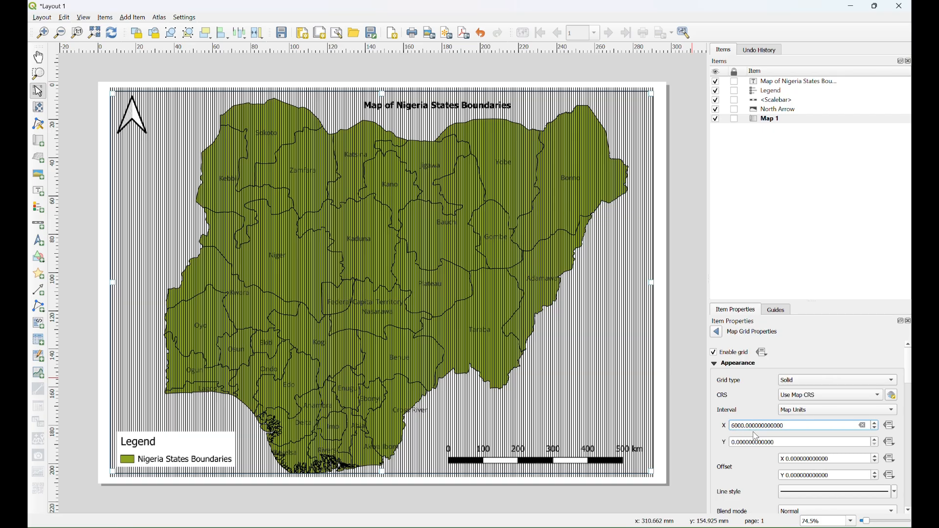
type("99")
type("4")
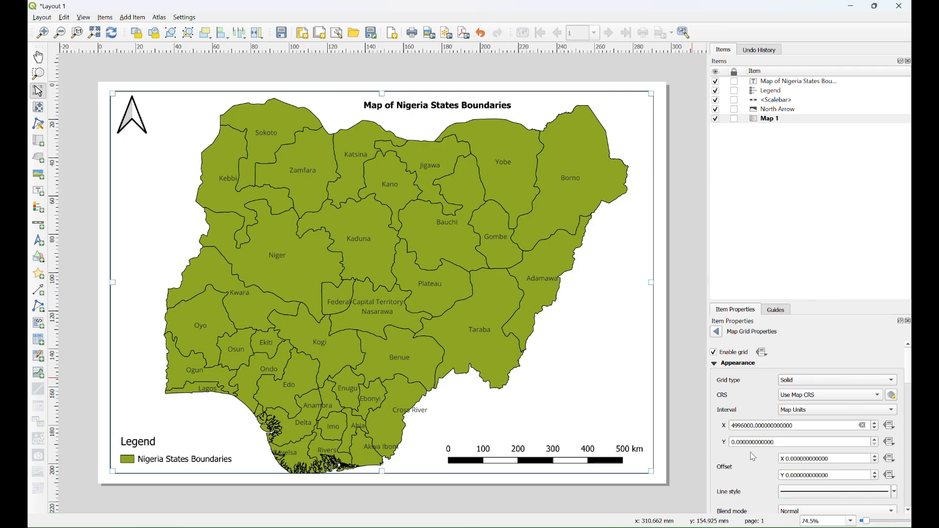
scroll(753, 457, "down", 3)
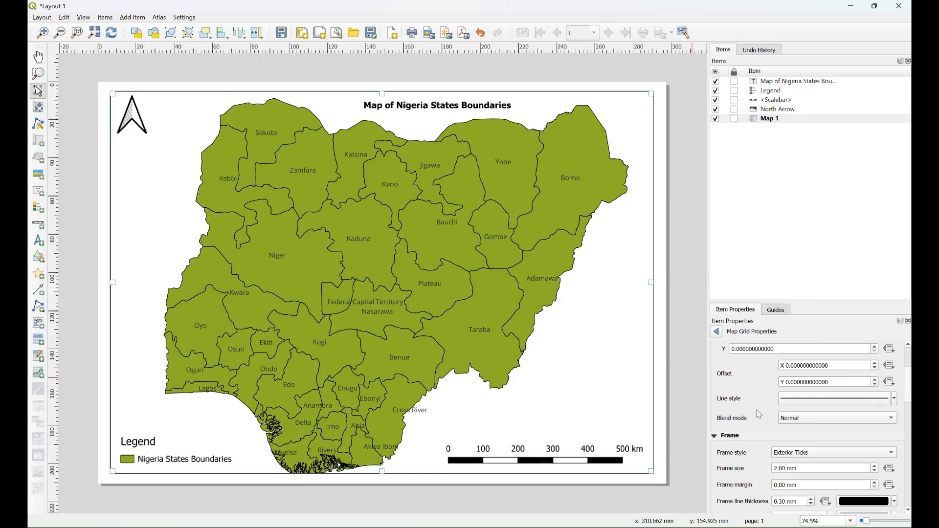
scroll(758, 411, "up", 2)
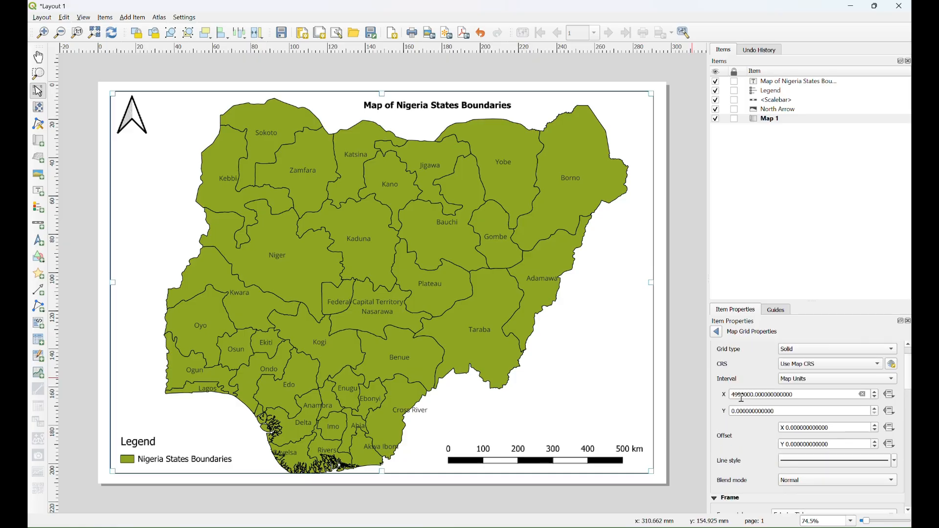
left_click(735, 394)
key("BackSpace")
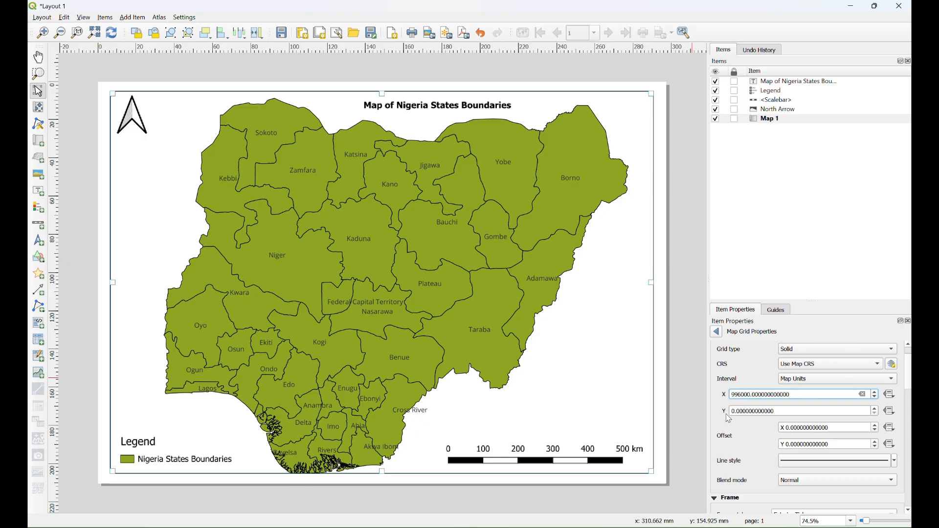
left_click(757, 457)
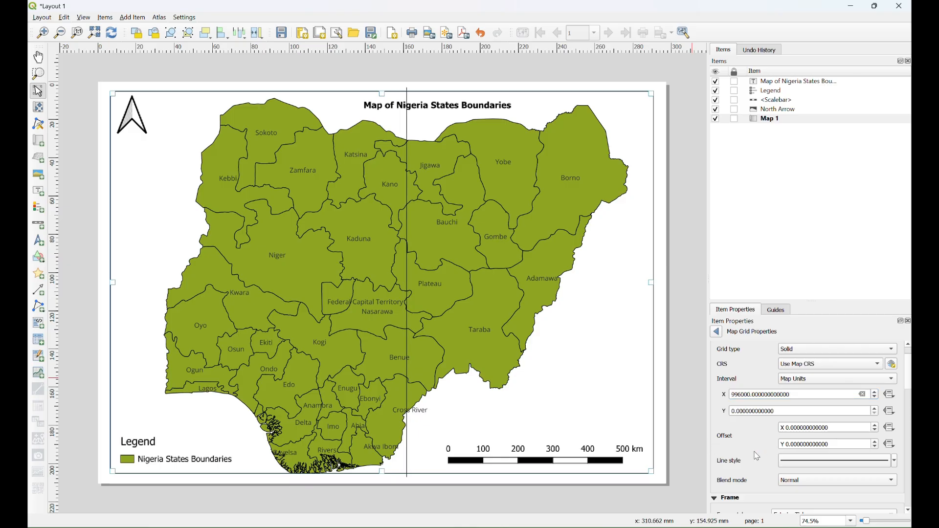
Compare the vertical grid line spacing using X intervals of 96000 and 6000 map units.
left_click(735, 395)
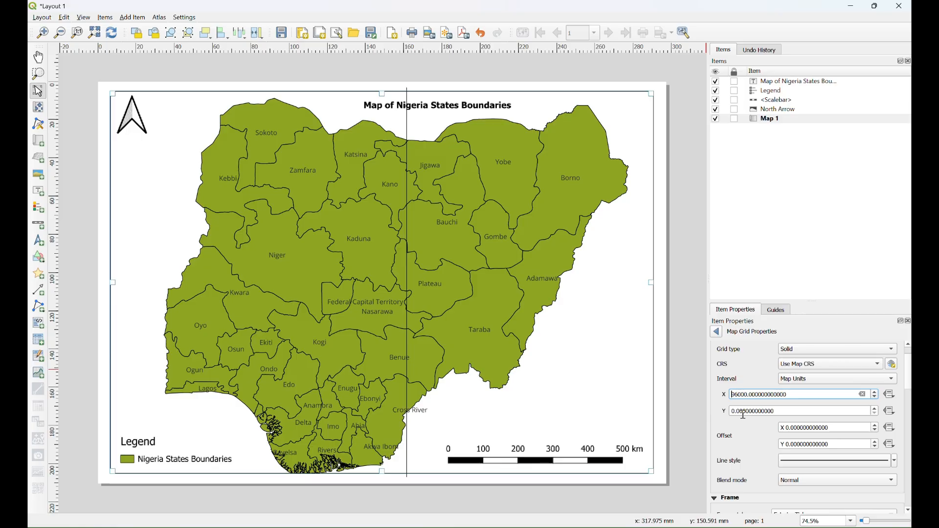
key("Return")
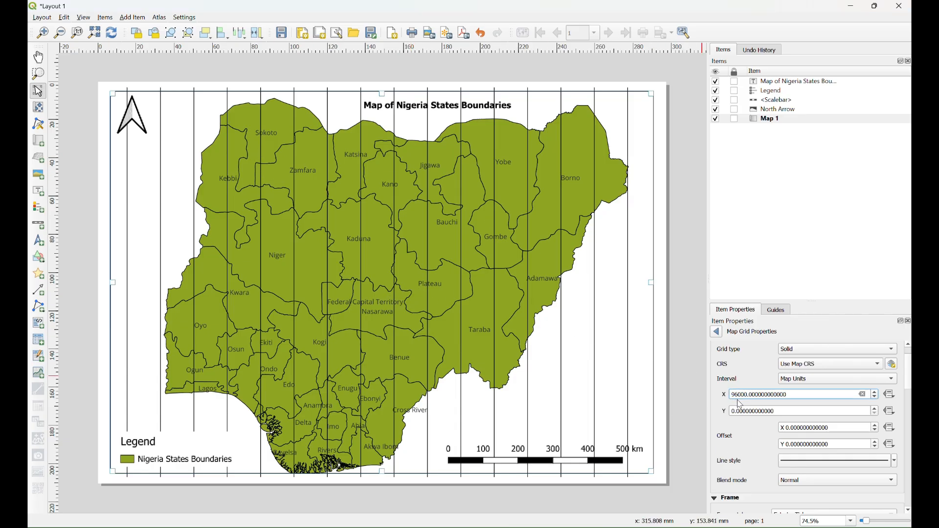
key("BackSpace")
left_click(756, 435)
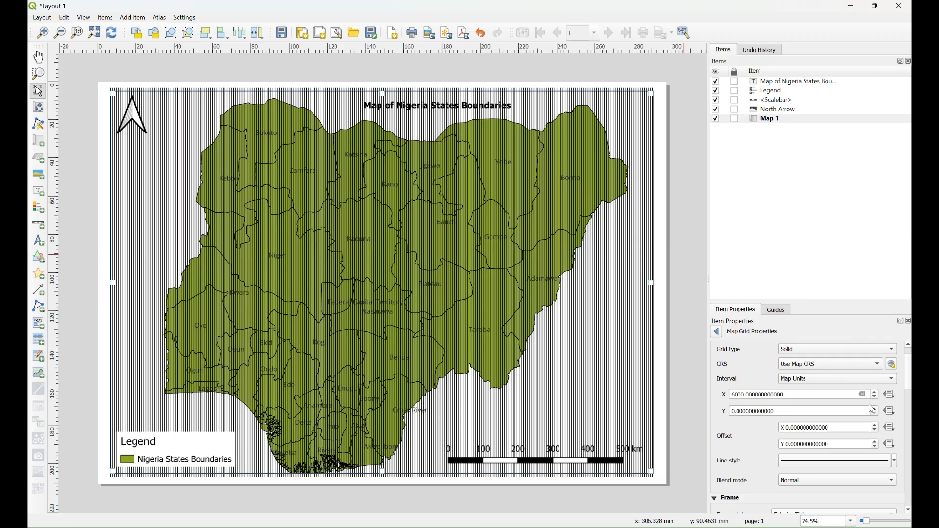
Set both the X and Y intervals of the map grid to 96000 map units.
left_click(733, 395)
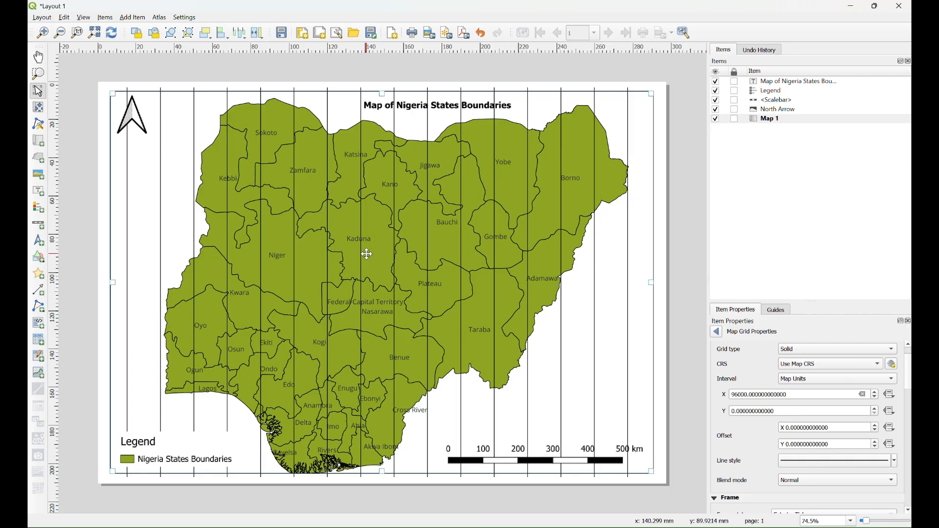
left_click(734, 412)
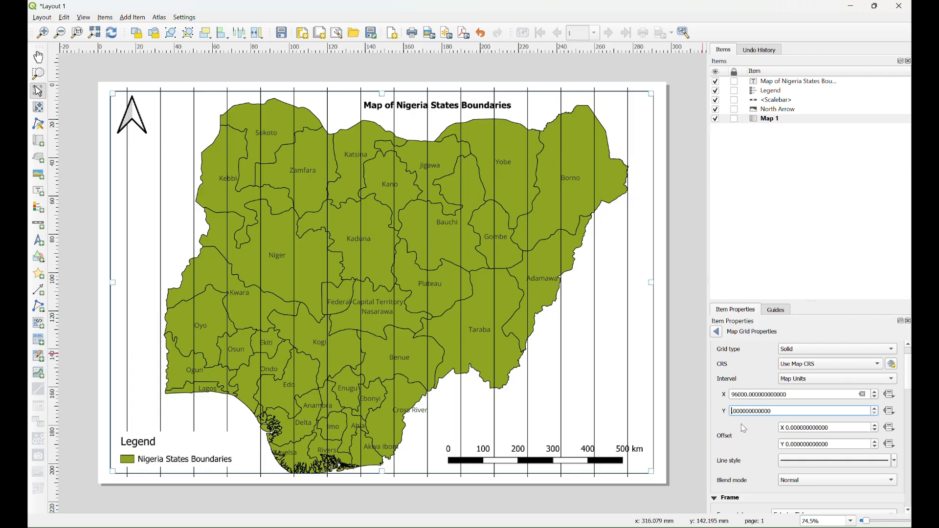
type("96000.")
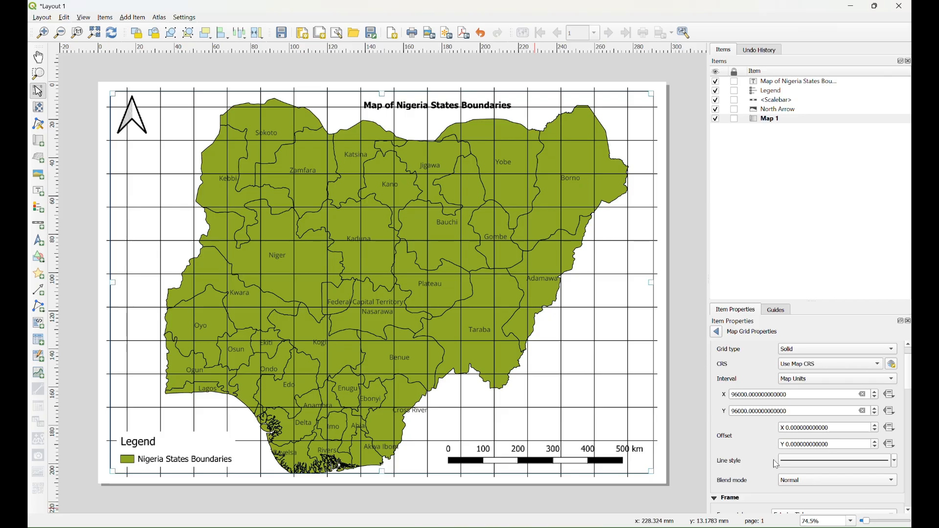
Change the grid line symbol's stroke style to No Line and return to the map grid properties.
left_click(878, 462)
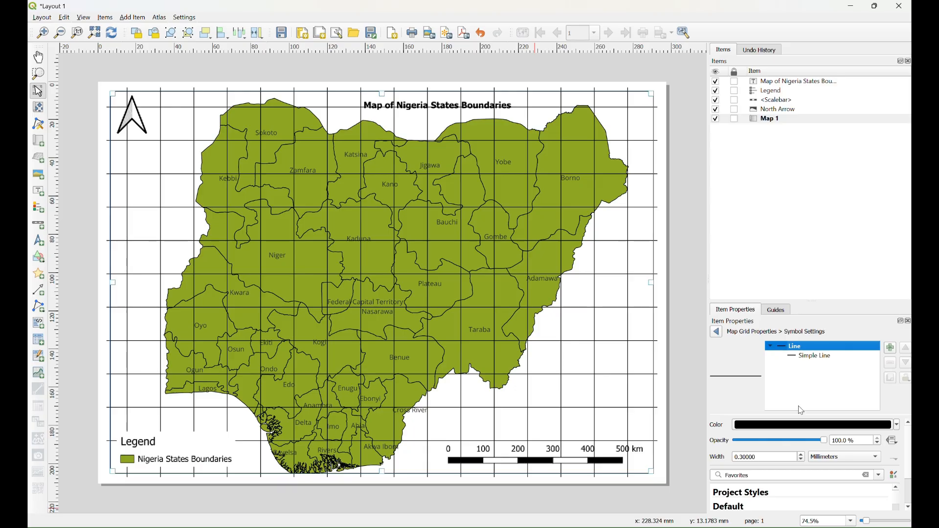
left_click(717, 336)
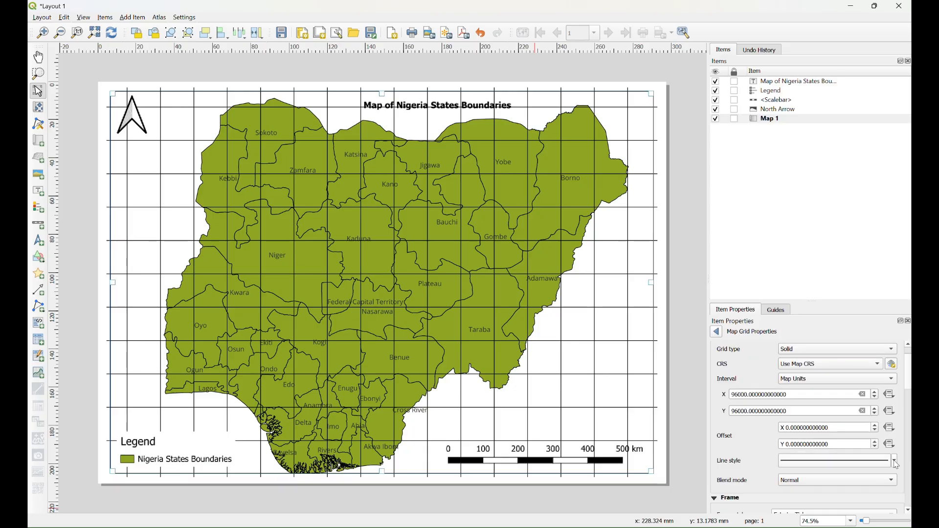
left_click(849, 462)
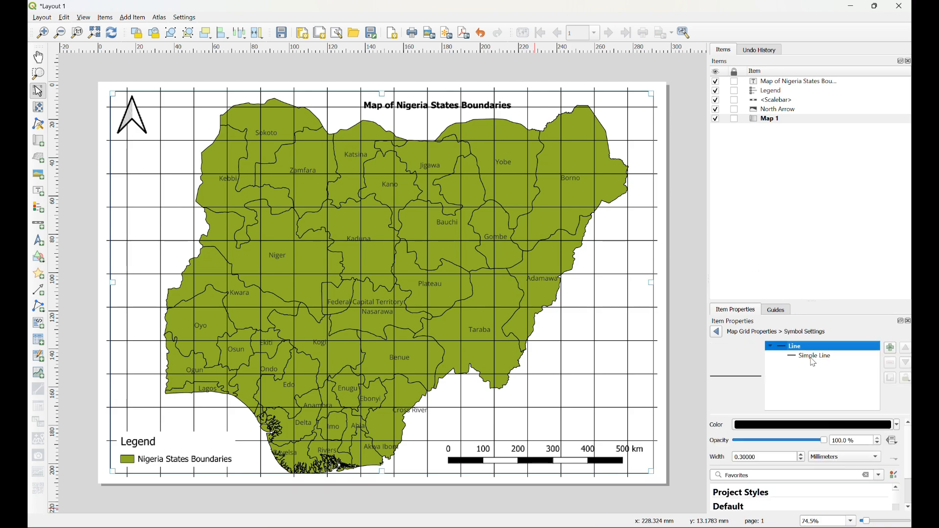
left_click(813, 359)
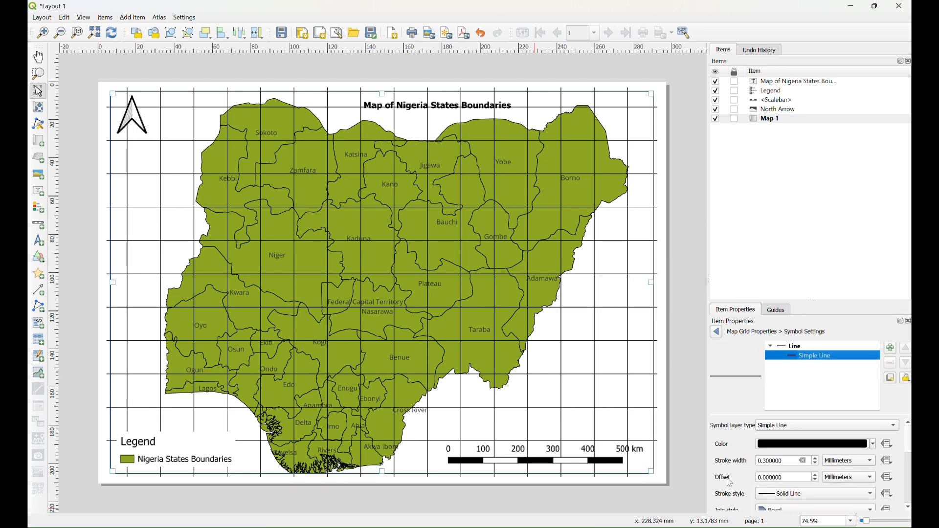
scroll(736, 484, "down", 1)
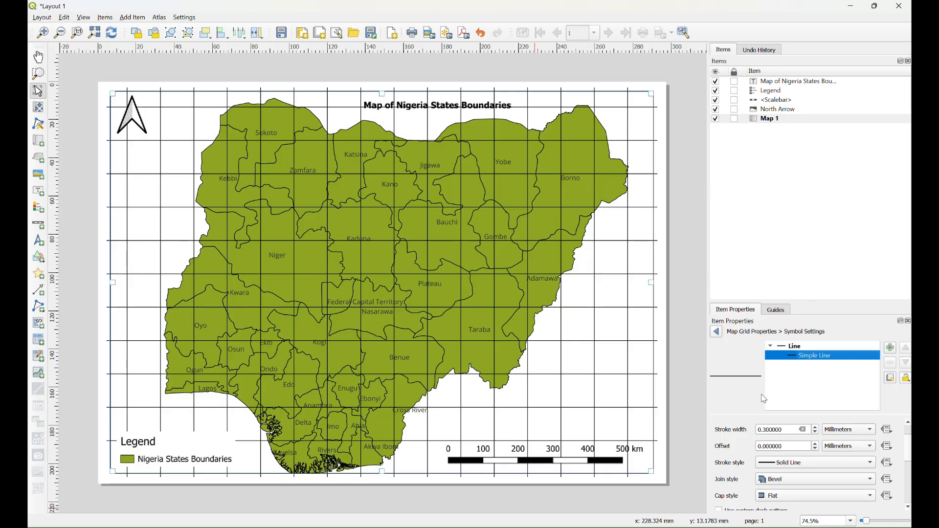
left_click(871, 464)
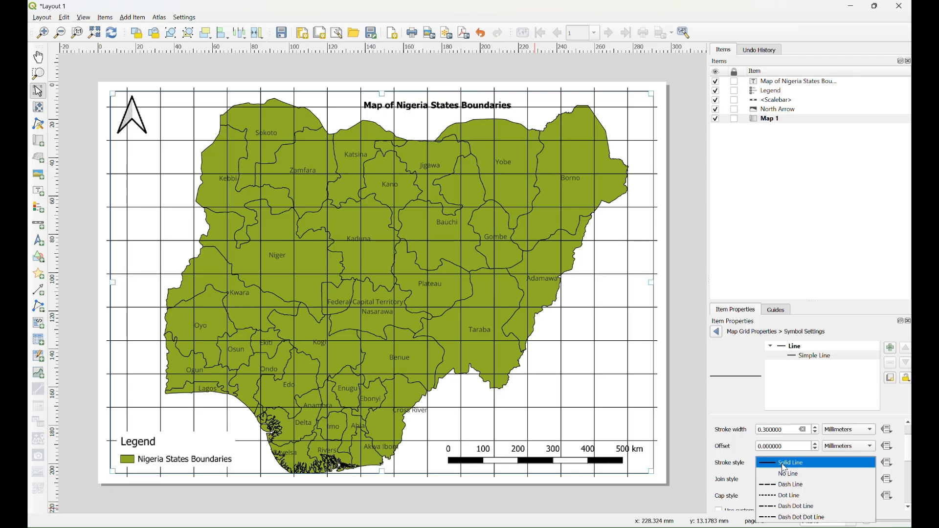
left_click(798, 474)
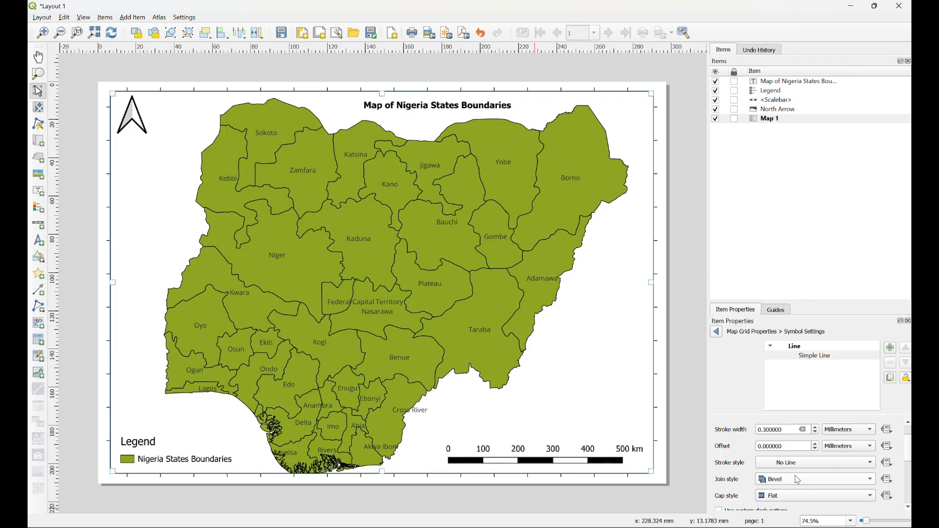
left_click(716, 332)
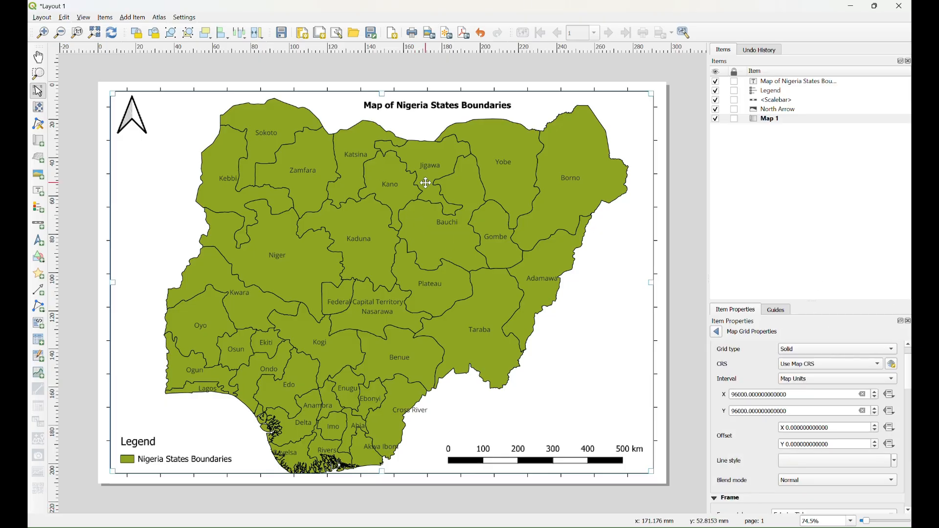
Try the Zebra (Nautical), Zebra and Interior Ticks frame styles on the map grid, then return to Exterior Ticks.
scroll(748, 472, "down", 3)
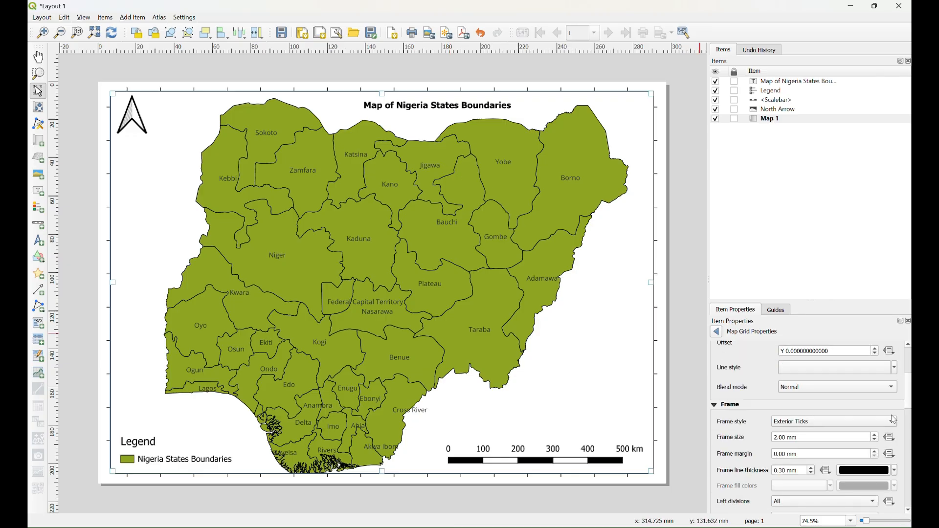
left_click(891, 422)
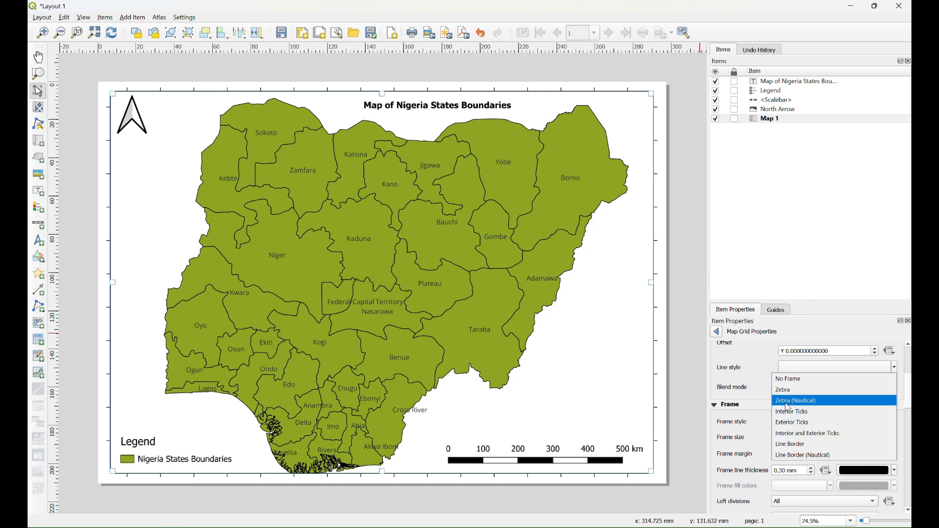
left_click(787, 402)
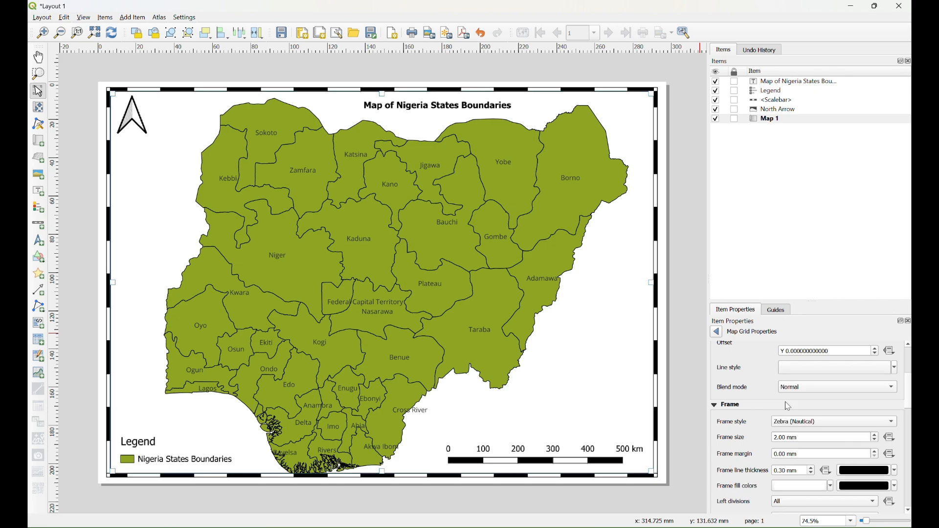
left_click(857, 421)
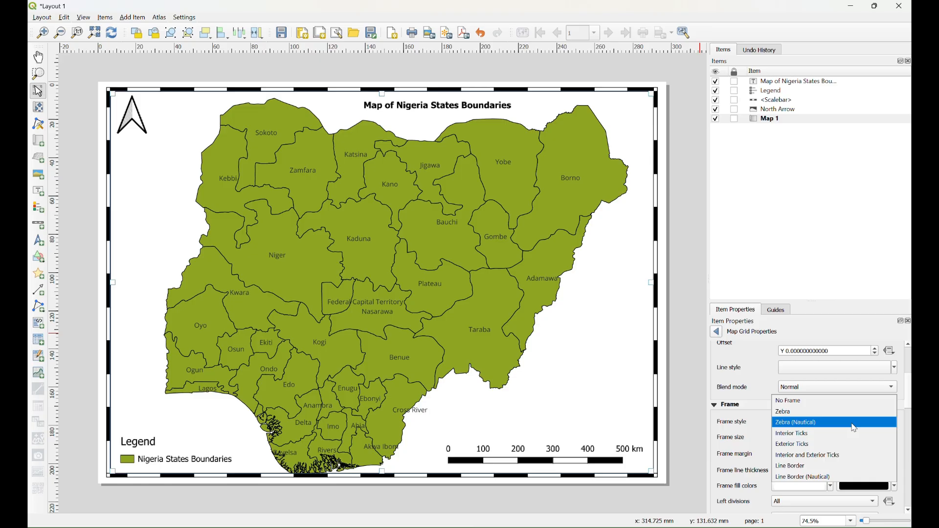
left_click(793, 414)
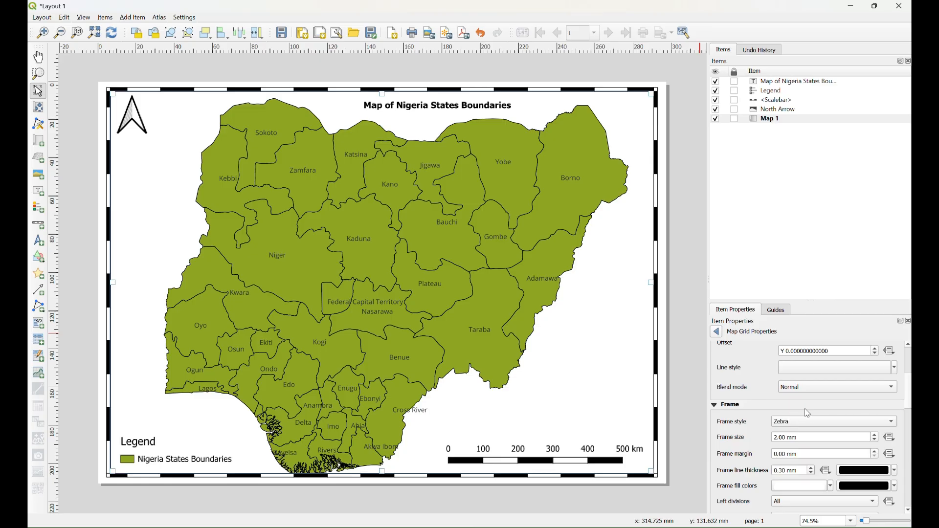
left_click(821, 421)
left_click(799, 447)
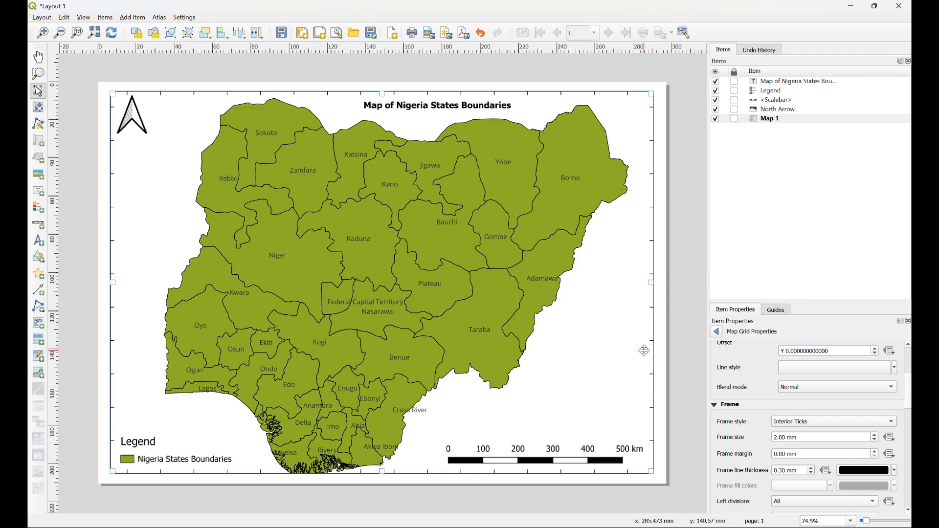
left_click(813, 424)
left_click(807, 433)
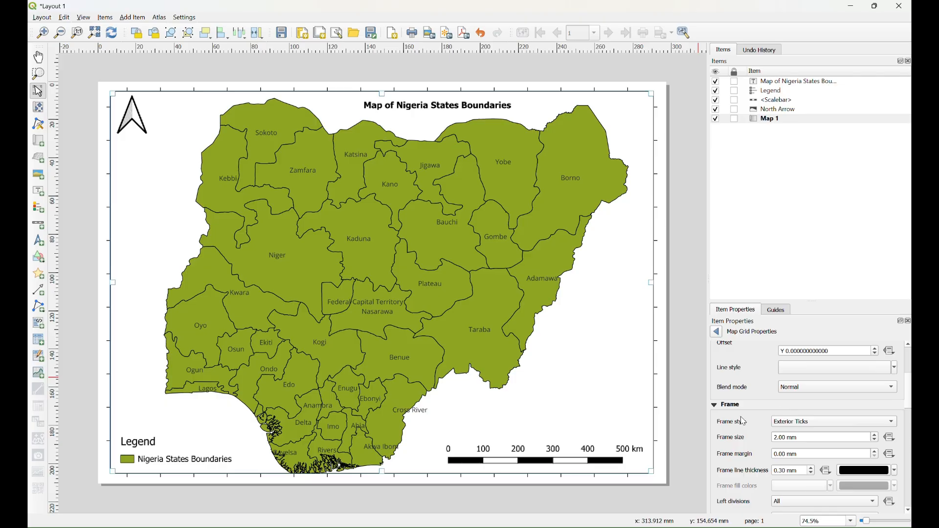
Enable coordinate drawing on the map grid and set the coordinate format to Decimal with Suffix.
scroll(746, 421, "down", 2)
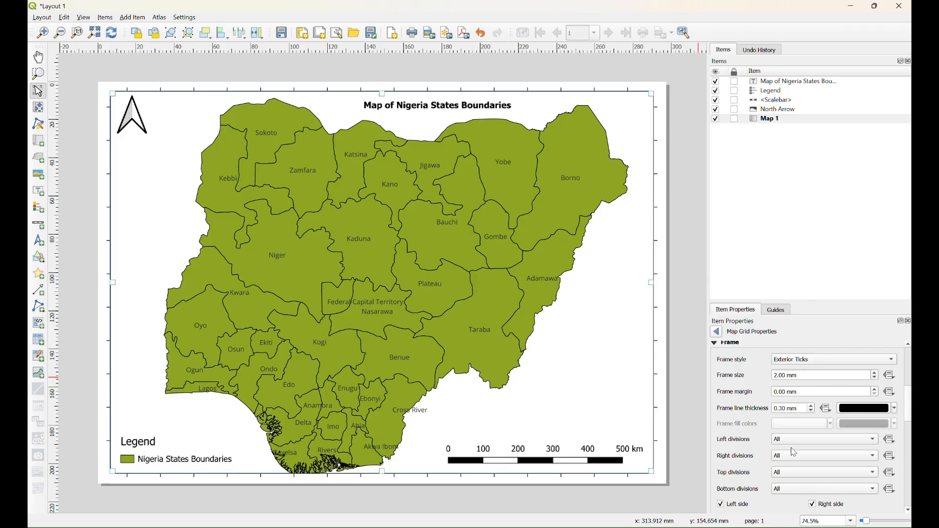
scroll(736, 415, "down", 2)
scroll(735, 413, "up", 2)
scroll(735, 414, "up", 1)
scroll(736, 413, "down", 4)
scroll(737, 413, "down", 2)
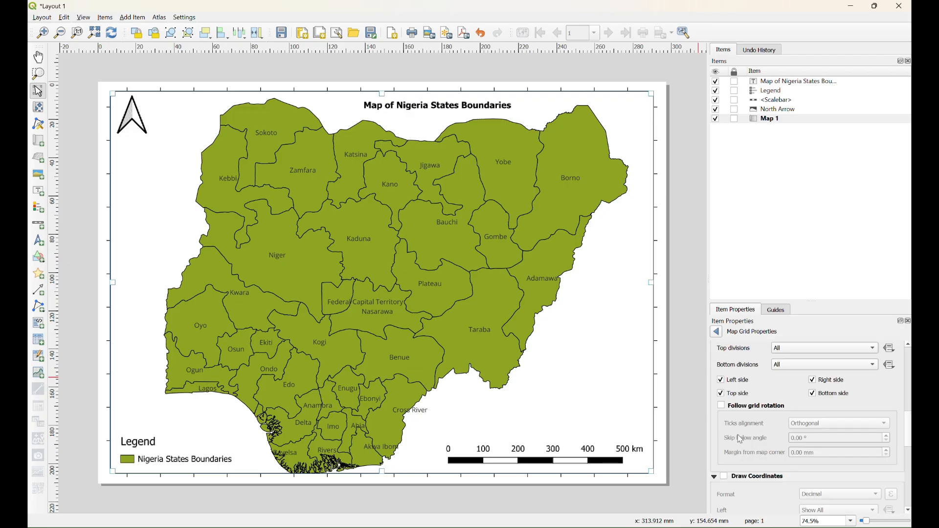
scroll(756, 447, "down", 3)
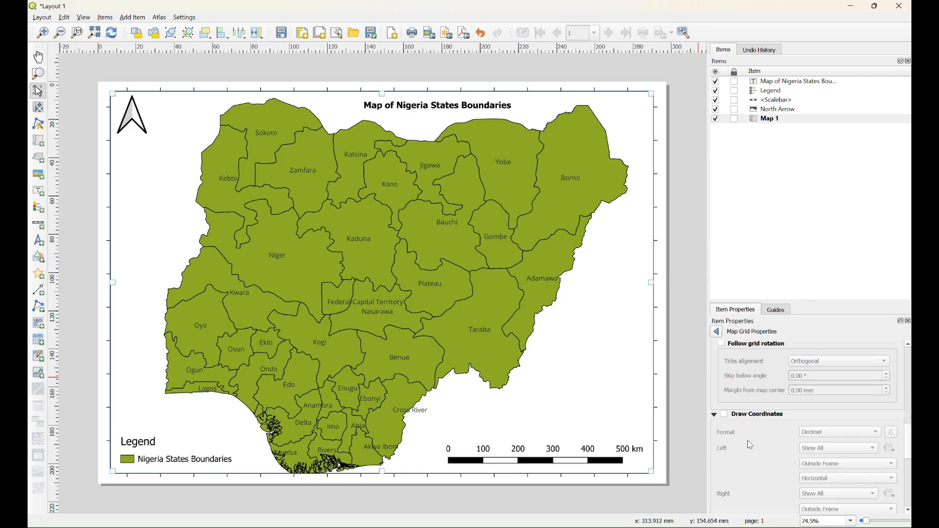
left_click(726, 416)
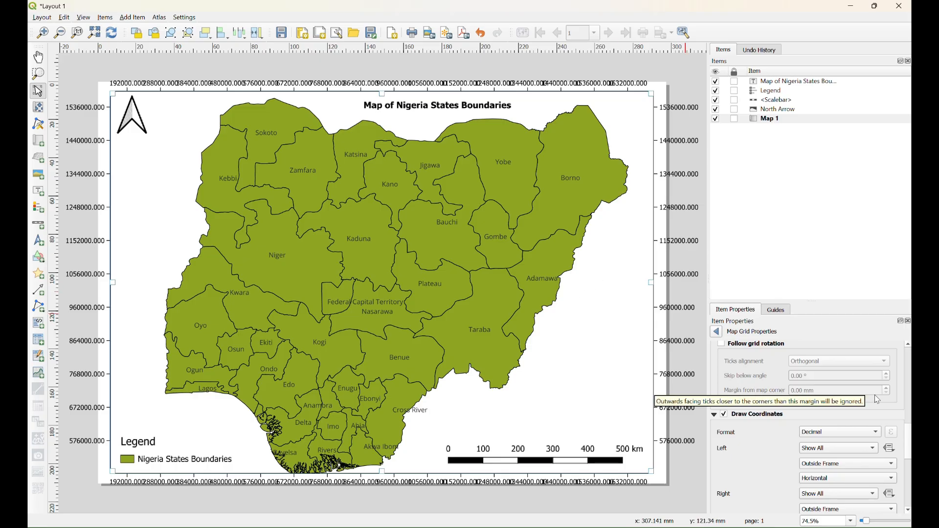
left_click(877, 434)
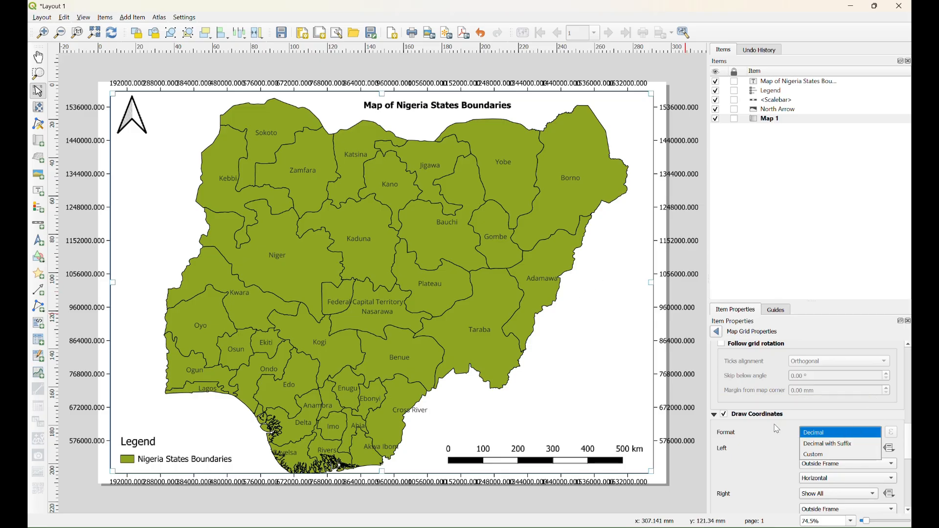
left_click(837, 444)
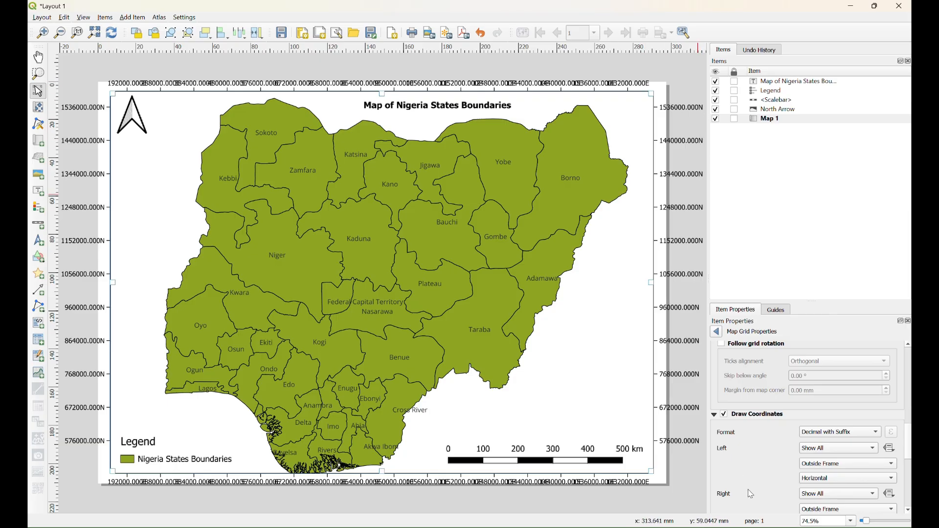
Orient the left and right grid coordinates as Vertical Ascending, keeping the right ones outside the frame.
scroll(770, 472, "down", 1)
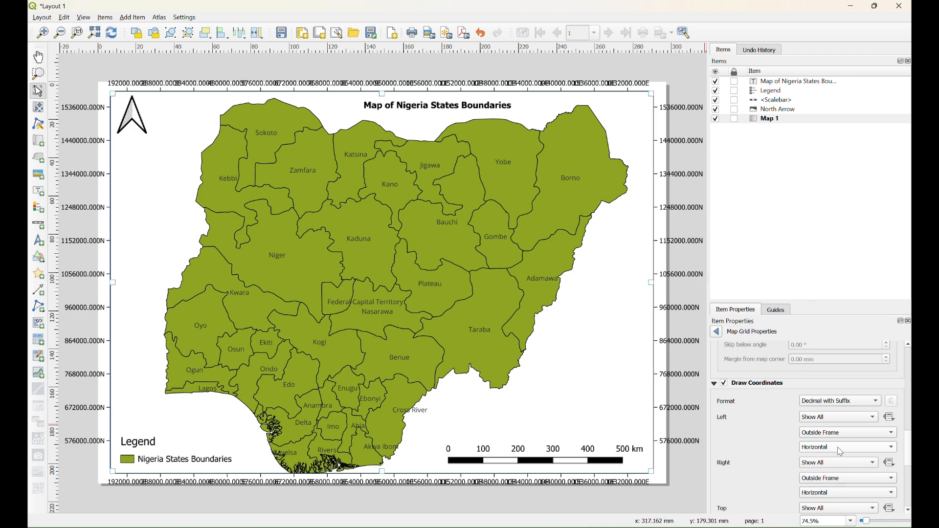
left_click(891, 447)
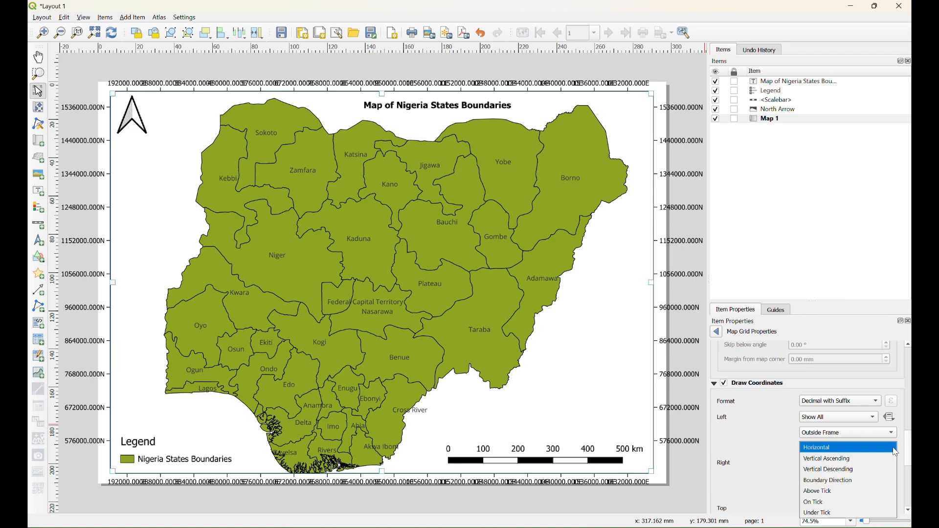
left_click(828, 458)
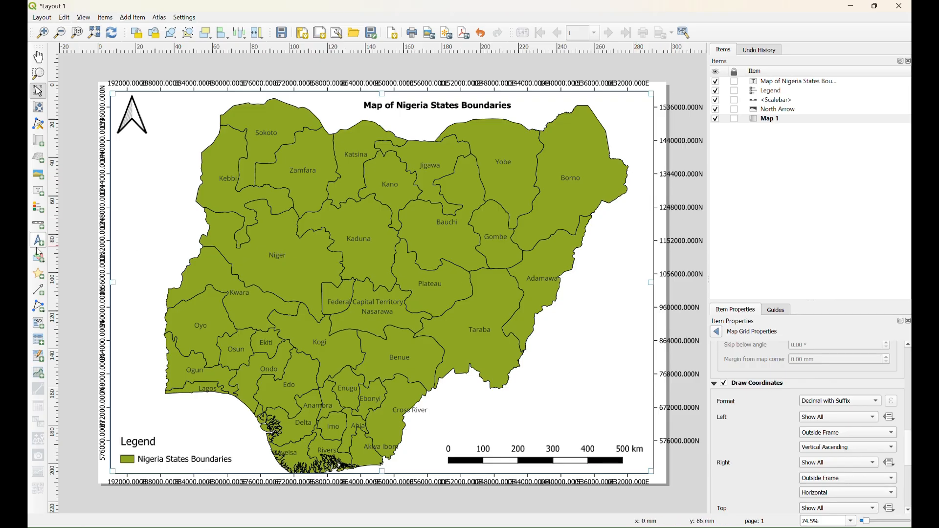
scroll(770, 462, "down", 1)
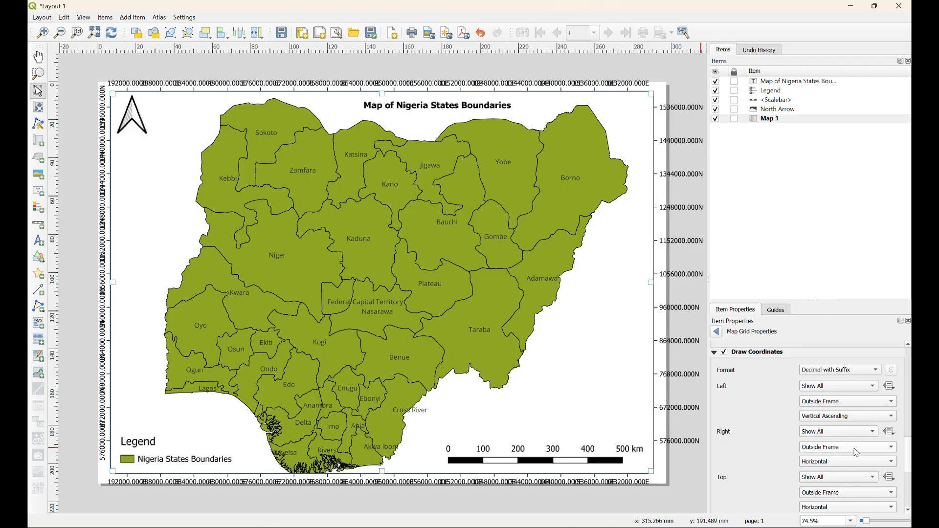
left_click(895, 448)
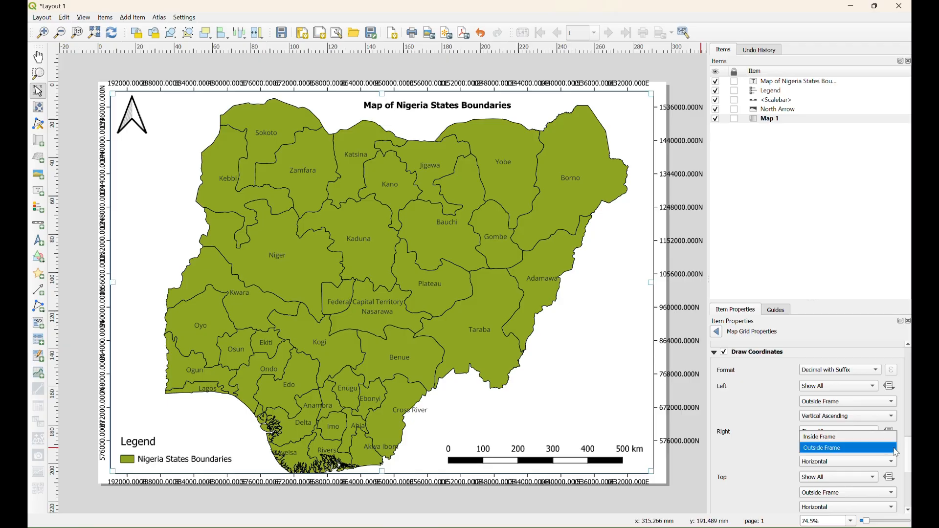
left_click(821, 448)
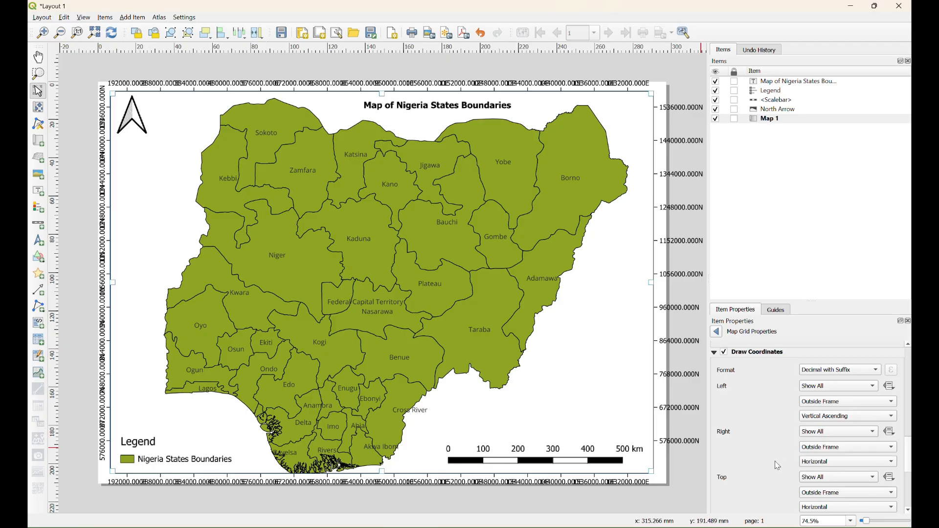
left_click(893, 464)
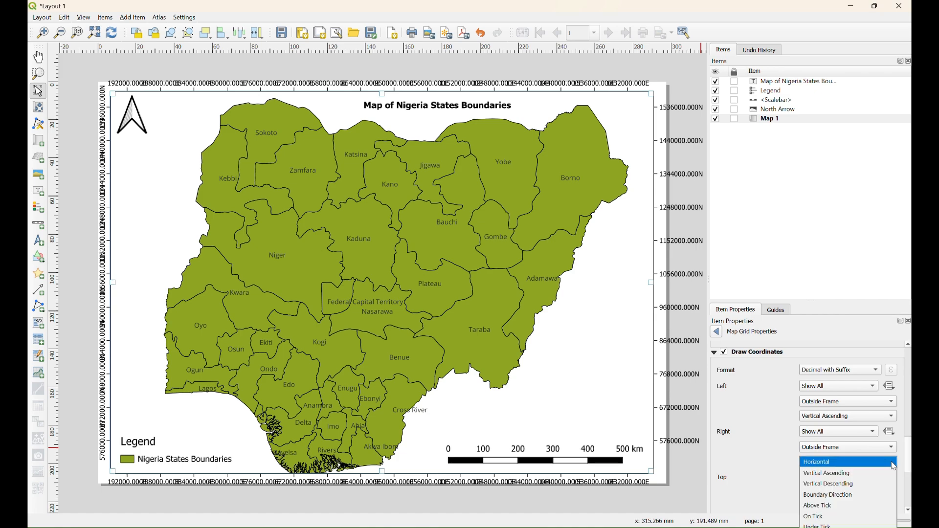
left_click(826, 474)
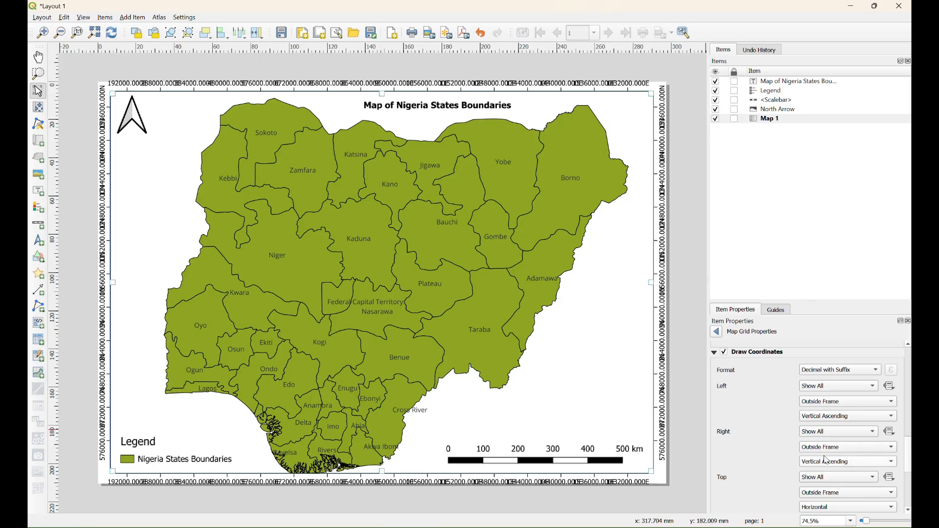
Set the coordinate precision of the map grid labels to 0.
scroll(768, 451, "down", 3)
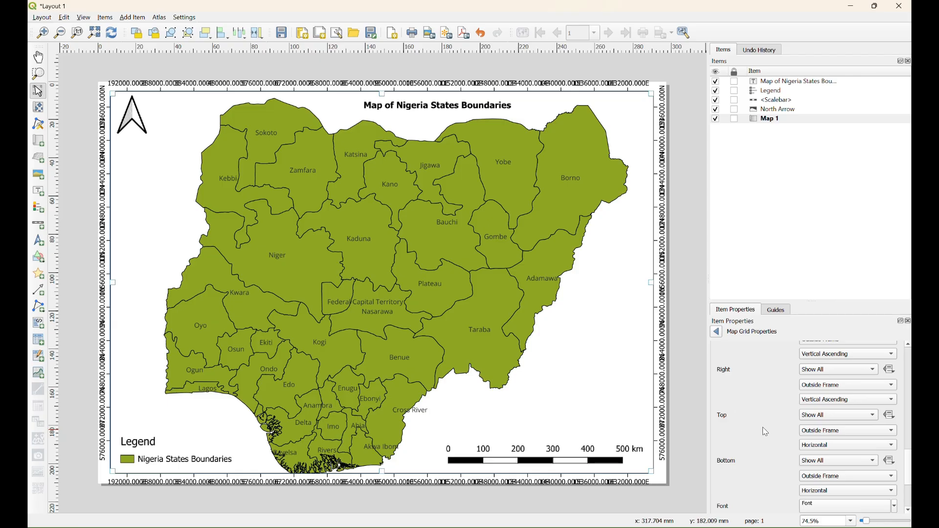
scroll(765, 432, "down", 2)
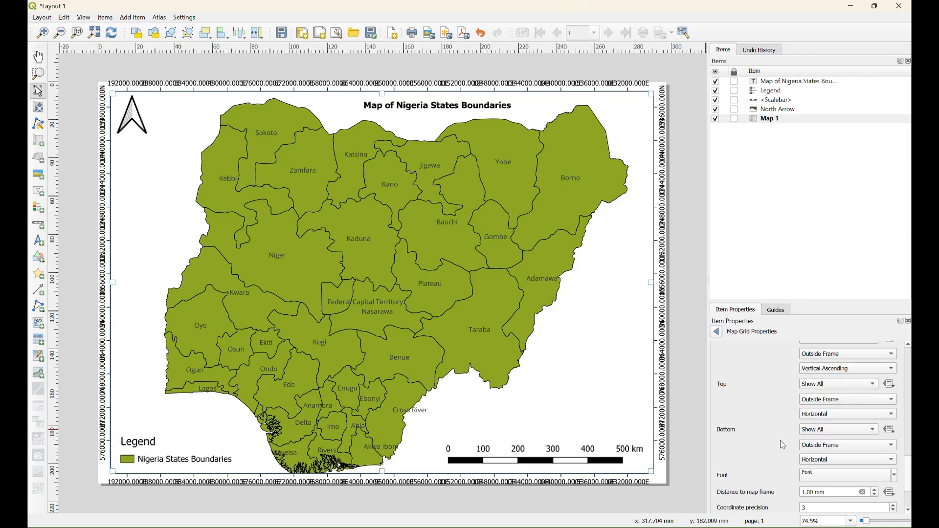
scroll(770, 444, "down", 2)
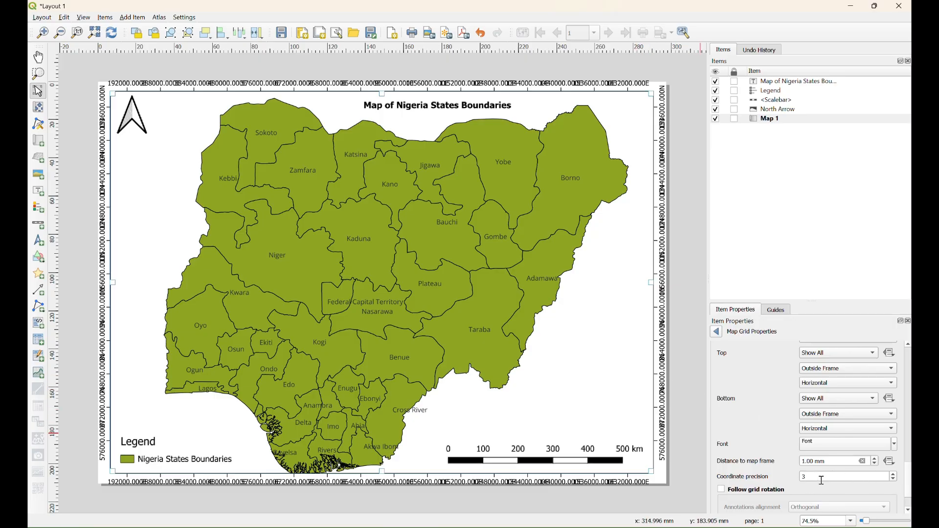
left_click(893, 479)
left_click(893, 479)
left_click(893, 479)
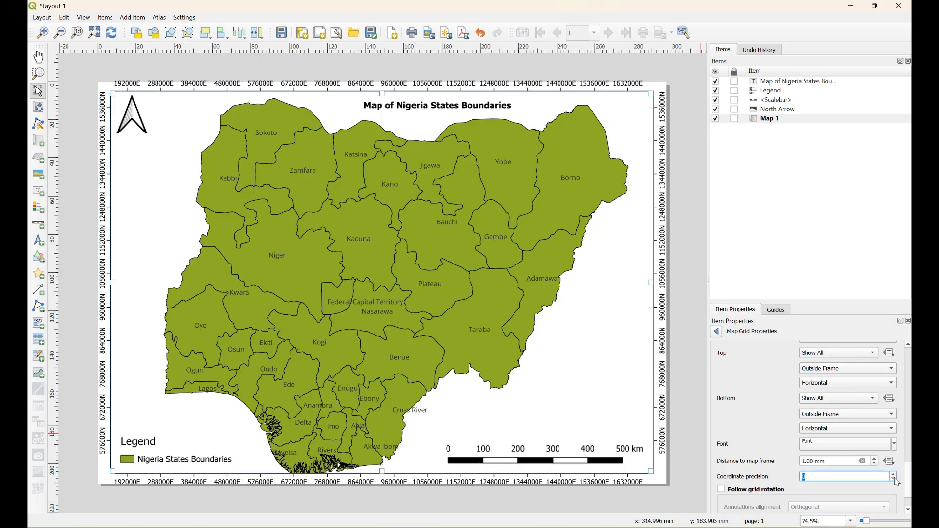
Compare the grid coordinate labels at precision 3 and precision 0.
left_click(893, 475)
left_click(894, 474)
left_click(895, 476)
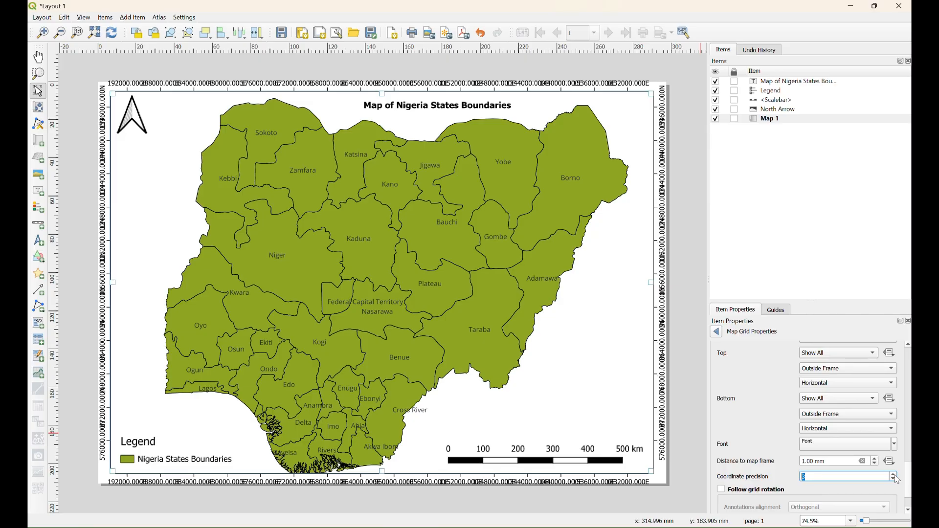
left_click(893, 479)
left_click(894, 479)
left_click(893, 479)
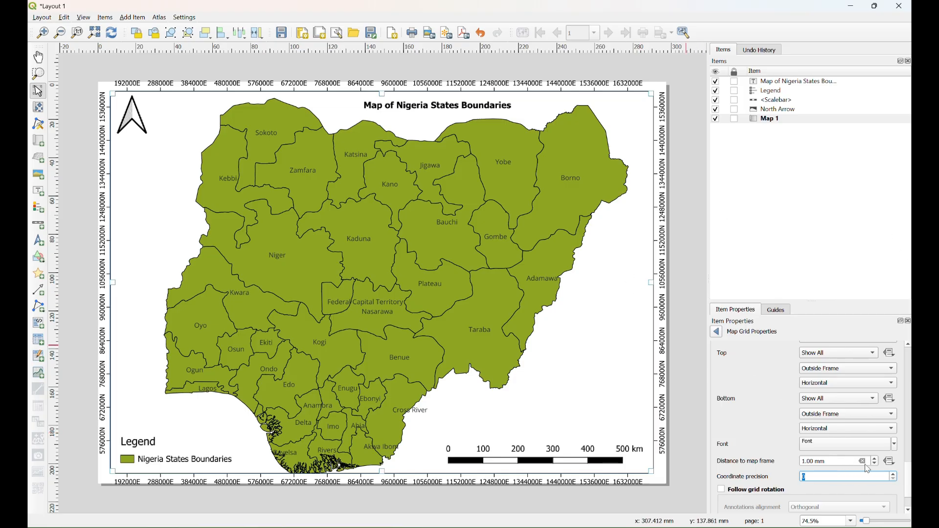
Open the grid annotation font settings and set the font style to Bold.
left_click(822, 445)
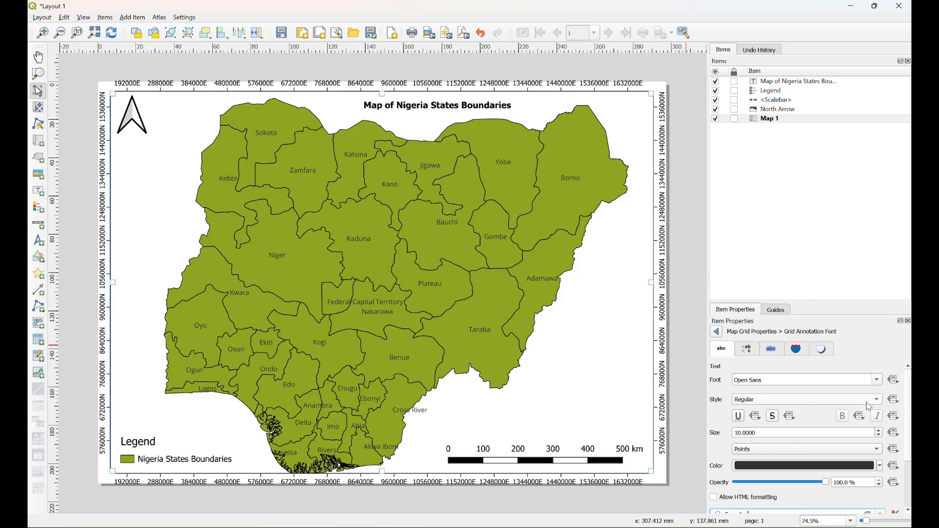
left_click(880, 401)
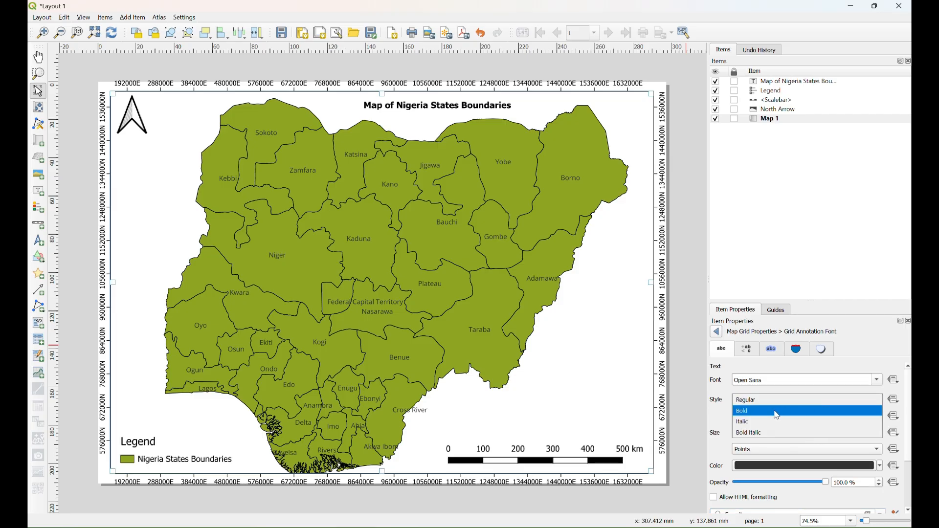
left_click(727, 413)
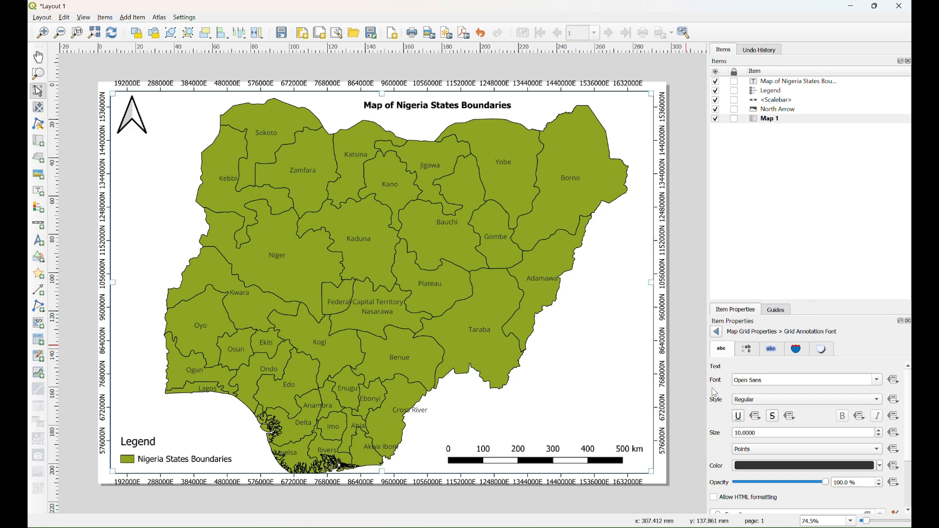
left_click(773, 403)
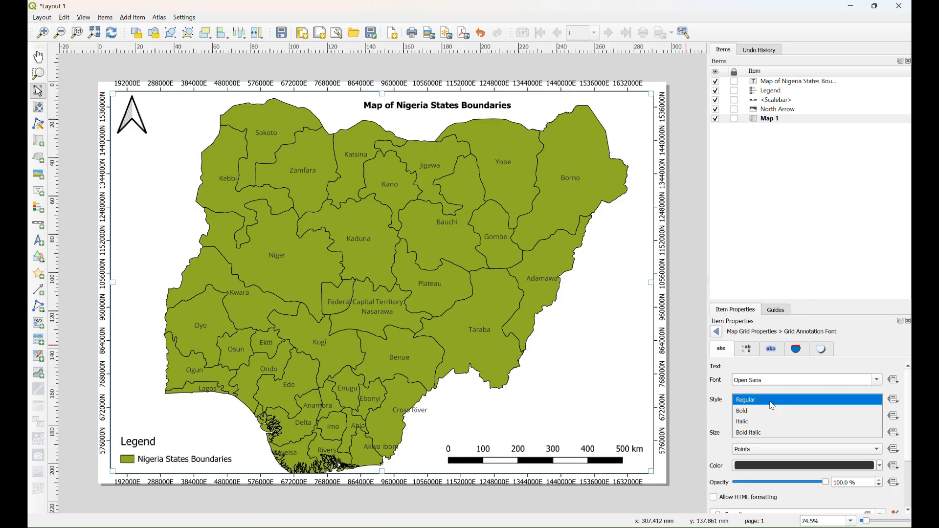
left_click(753, 417)
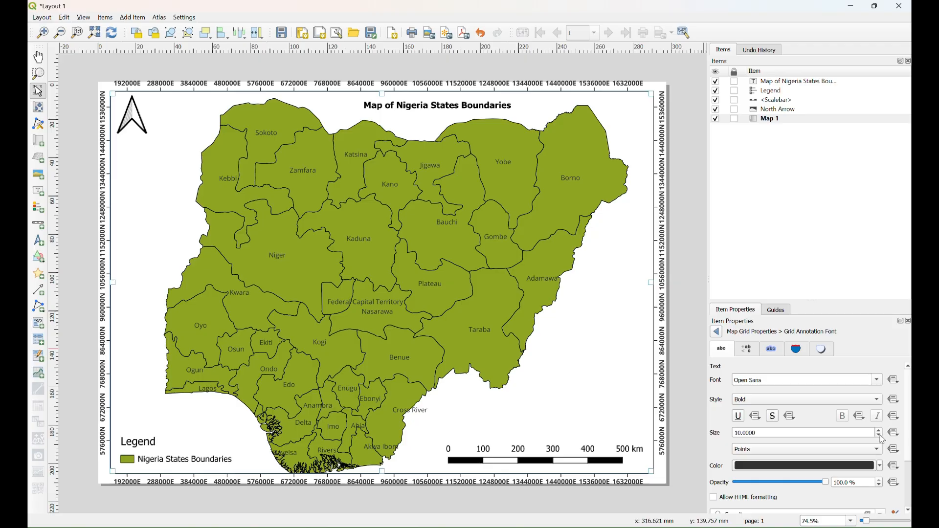
Reduce the grid annotation font size to 6 points.
left_click(882, 437)
left_click(882, 437)
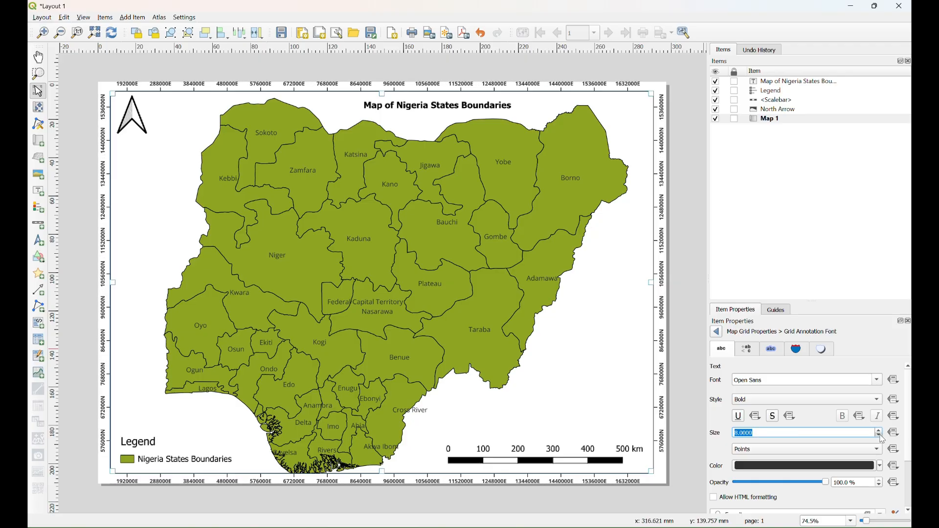
left_click(883, 437)
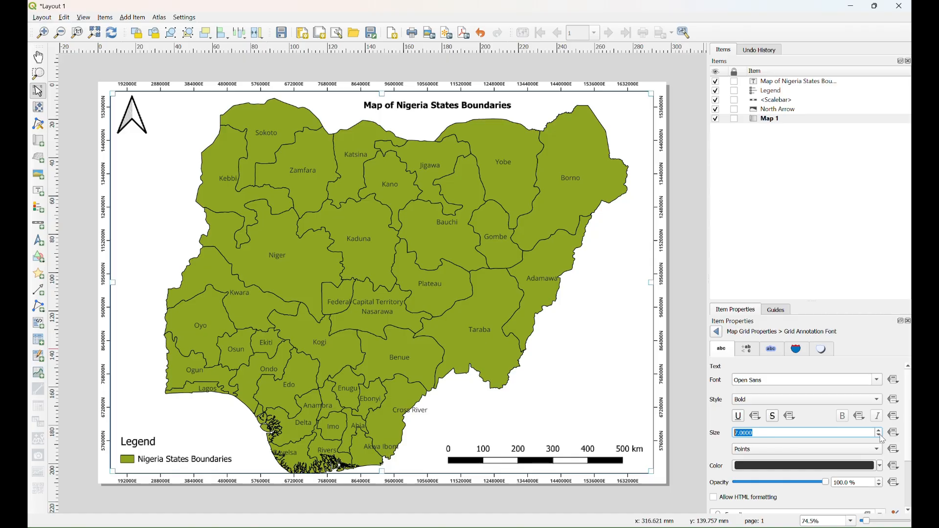
left_click(882, 437)
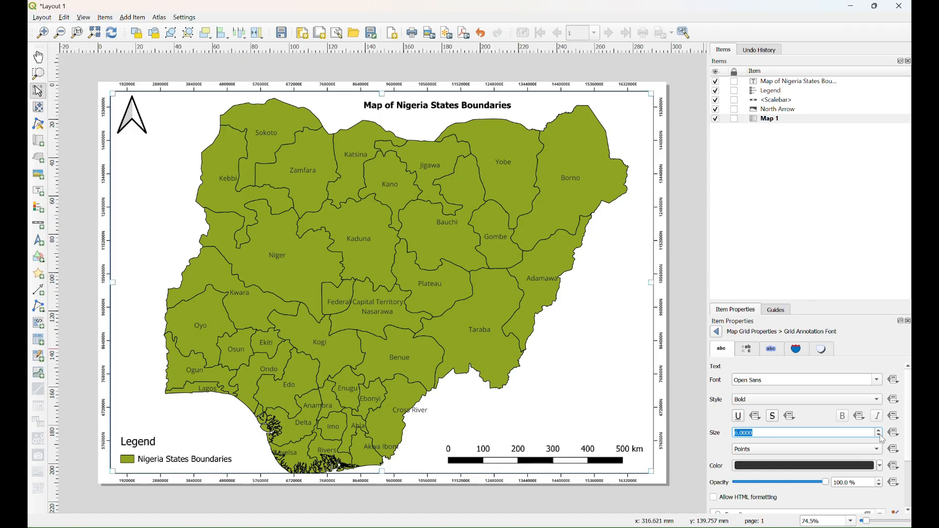
Set the grid annotation font size to 7 points and return to the map grid properties.
left_click(880, 430)
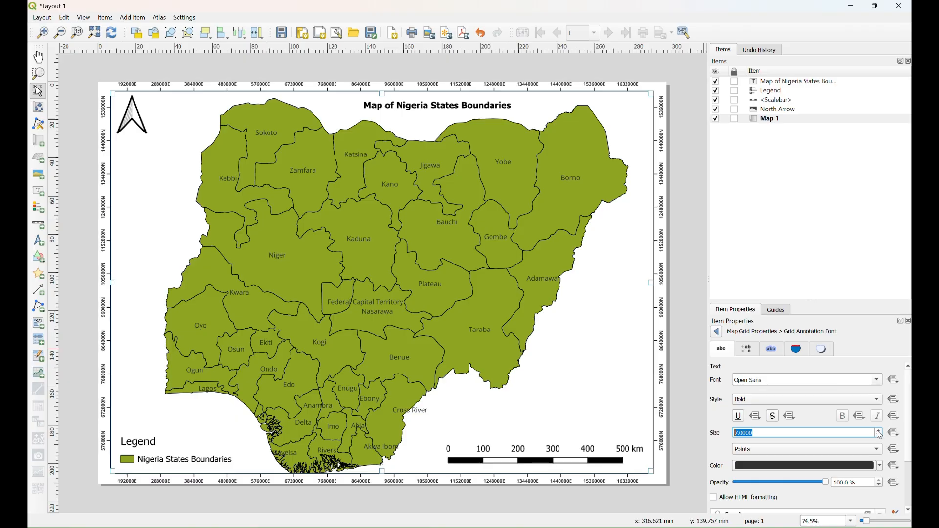
left_click(719, 446)
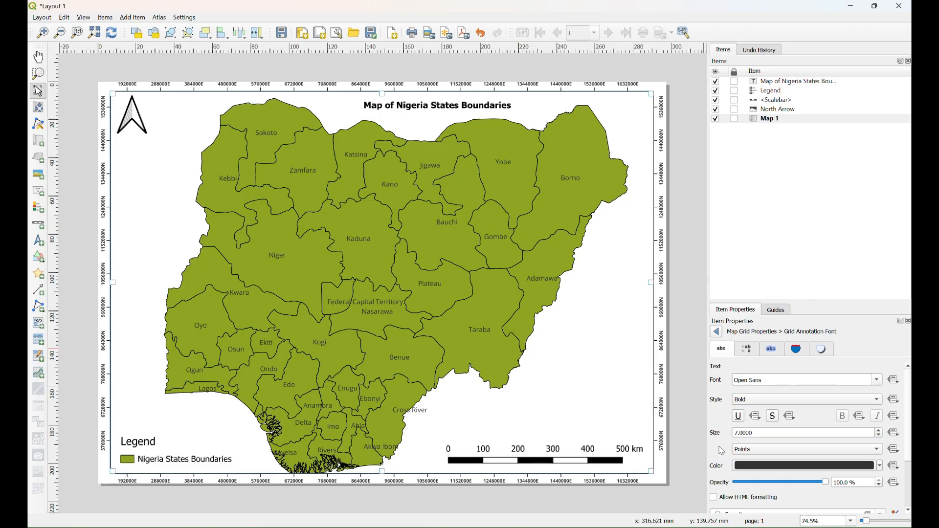
left_click(717, 332)
Try a grid X interval of 6000 map units and restore it to 96000.
scroll(732, 388, "up", 15)
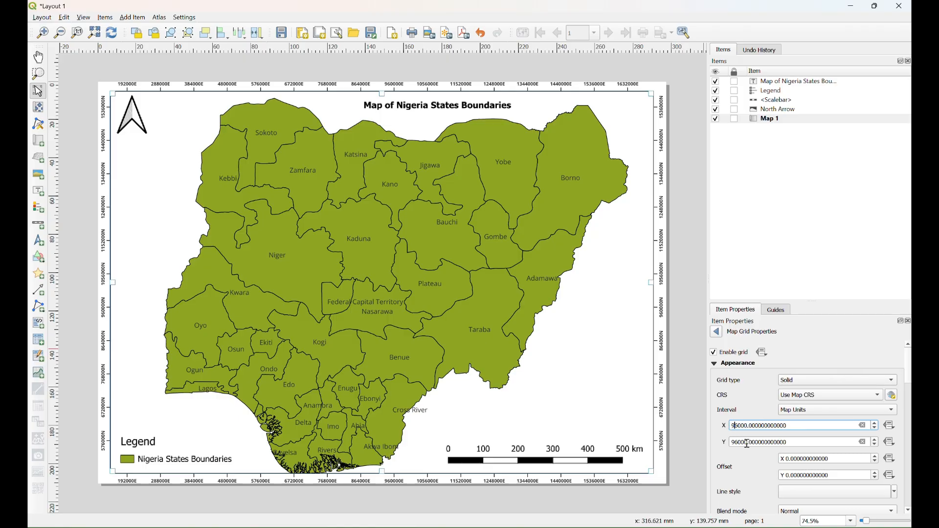
key("BackSpace")
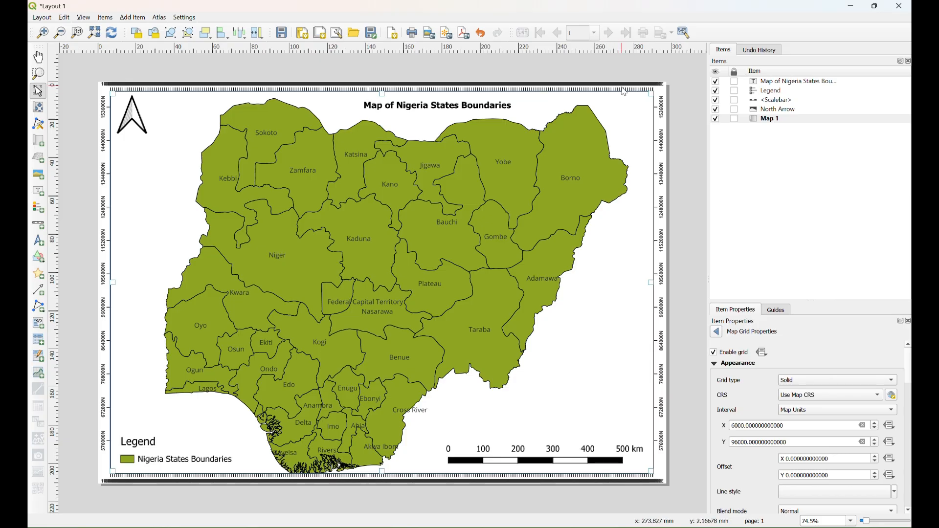
left_click(733, 426)
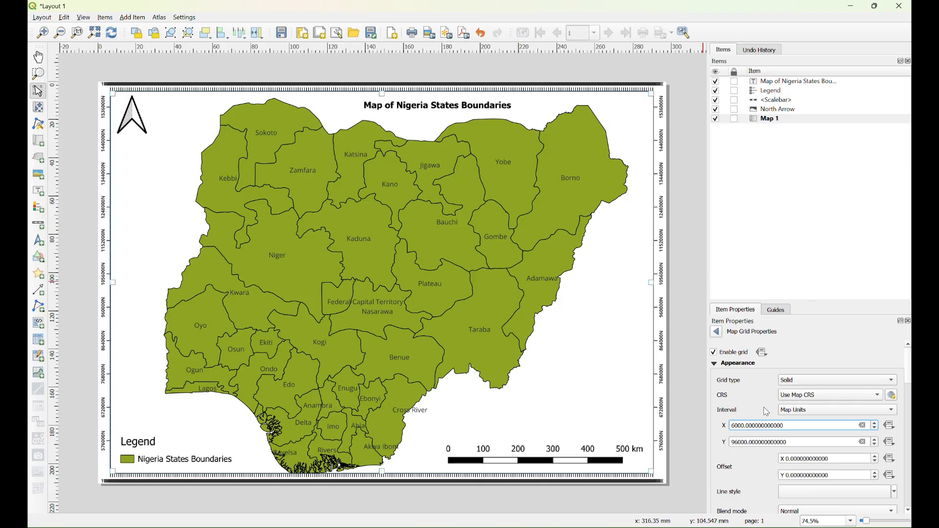
type("9")
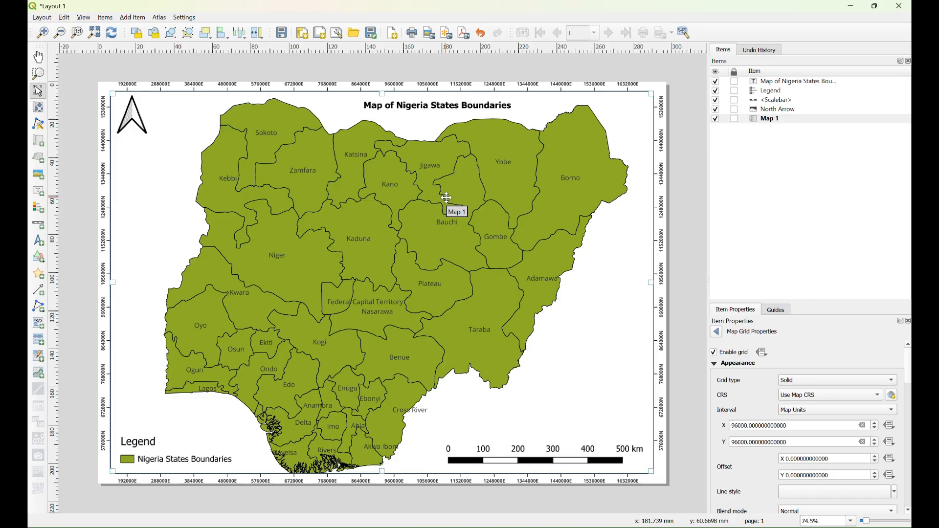
Set both the X and Y intervals of the map grid to 496000 map units.
left_click(733, 427)
type("4")
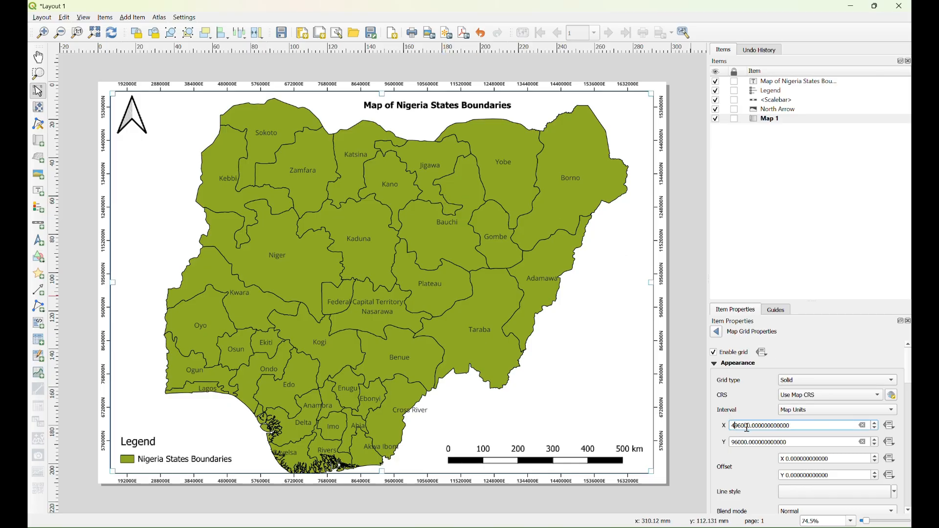
key("Return")
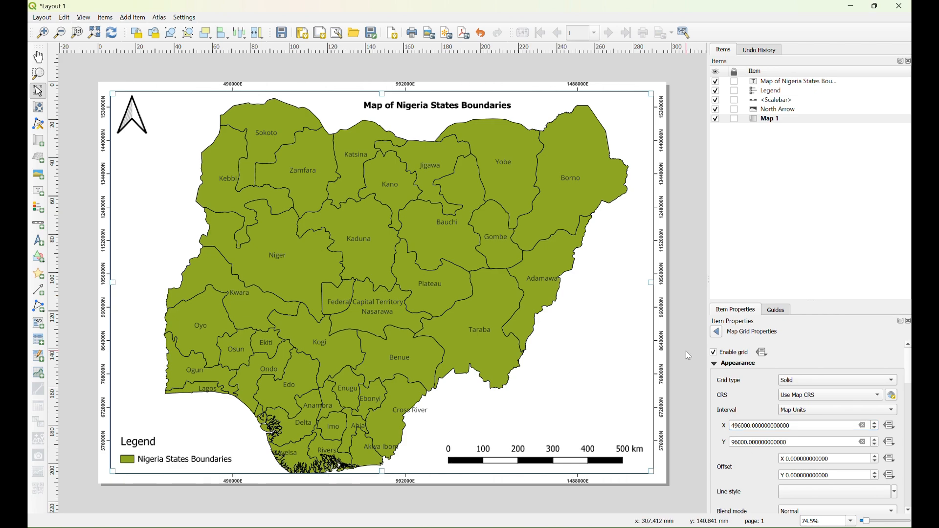
left_click(733, 443)
left_click_drag(733, 444, 739, 443)
left_click(737, 442)
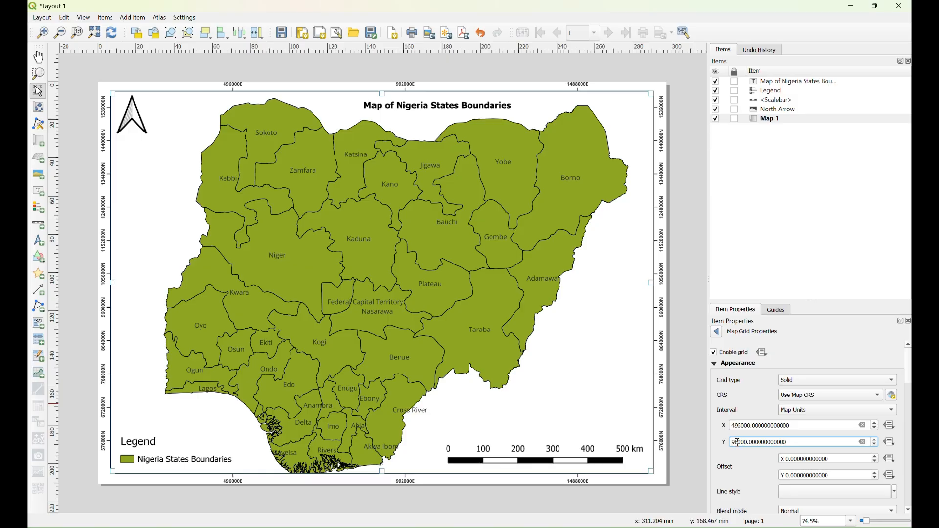
type("4")
left_click(760, 471)
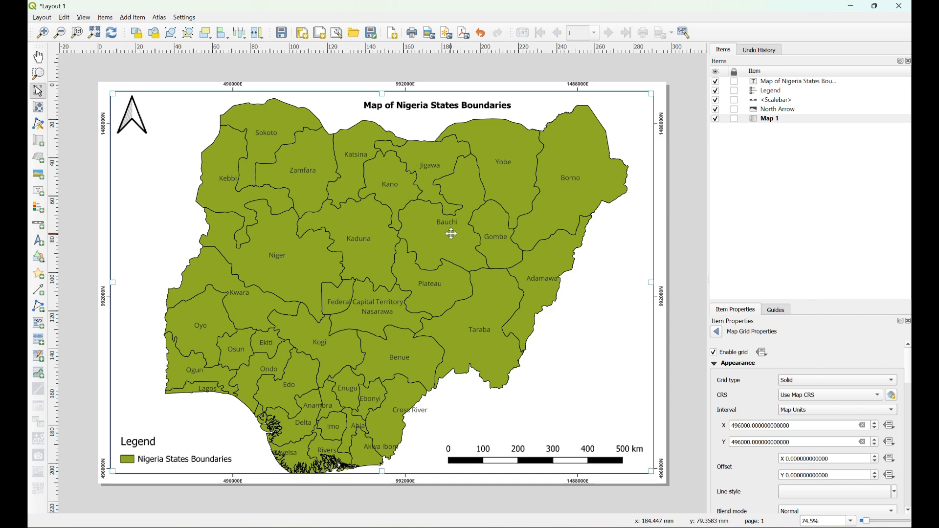
Make the north arrow in the map's upper-left corner slightly smaller and deselect all layout items.
left_click(132, 117)
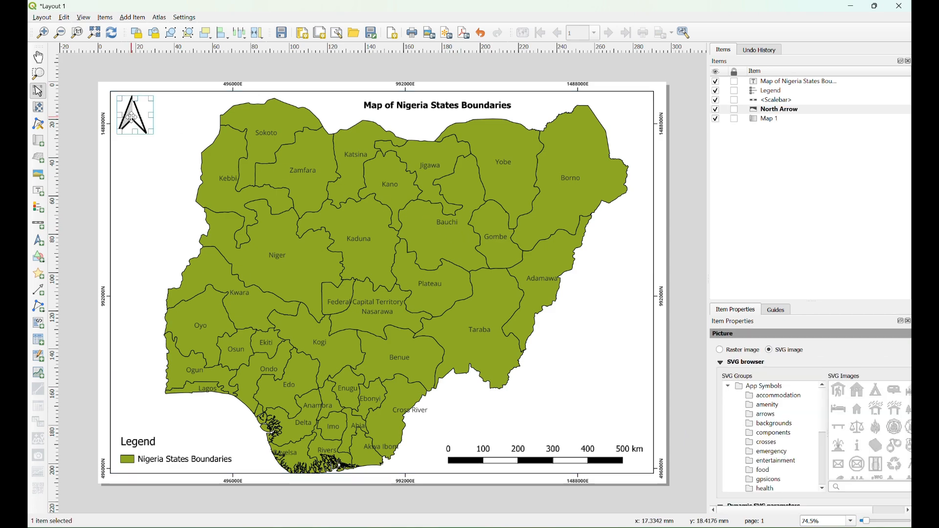
left_click_drag(133, 132, 138, 124)
left_click(134, 144)
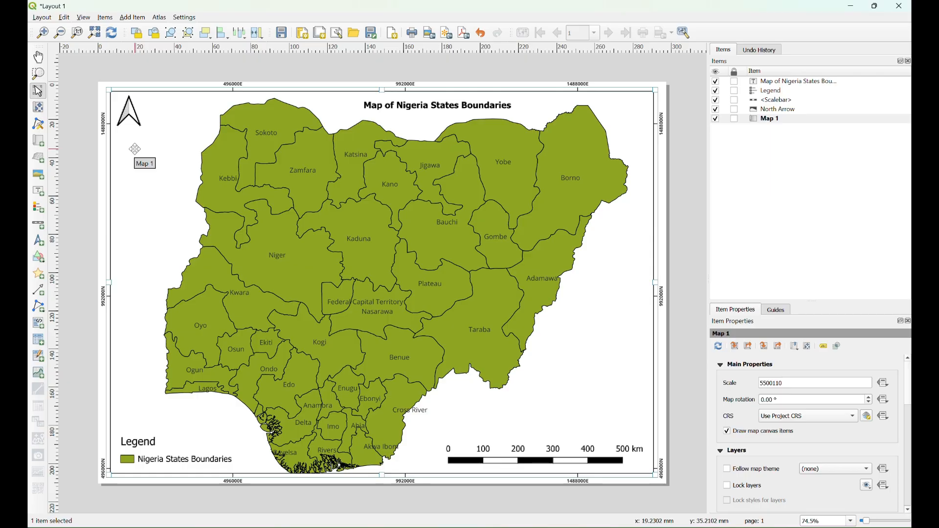
left_click(76, 138)
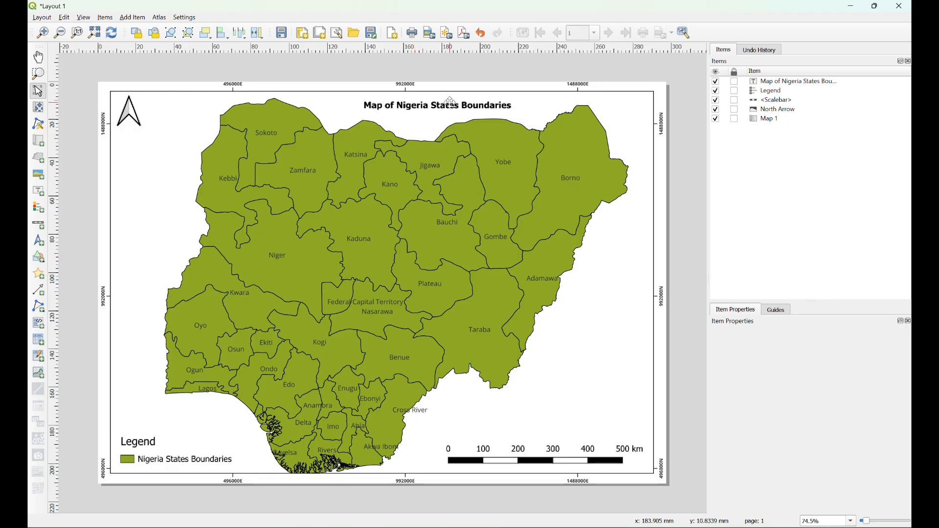
Start exporting the layout as a PNG image in the MAPS folder, choosing the file name MY FIRST MAP.png.
left_click(431, 38)
left_click(431, 36)
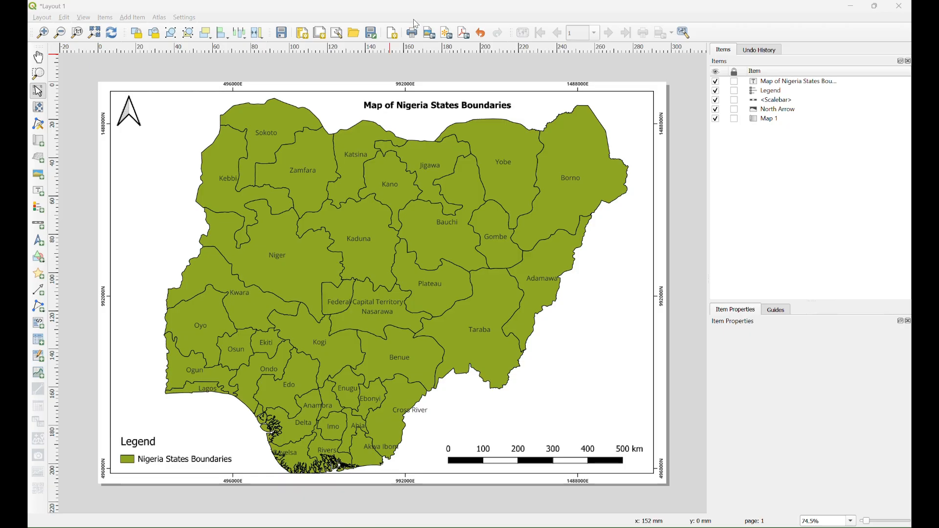
left_click(42, 19)
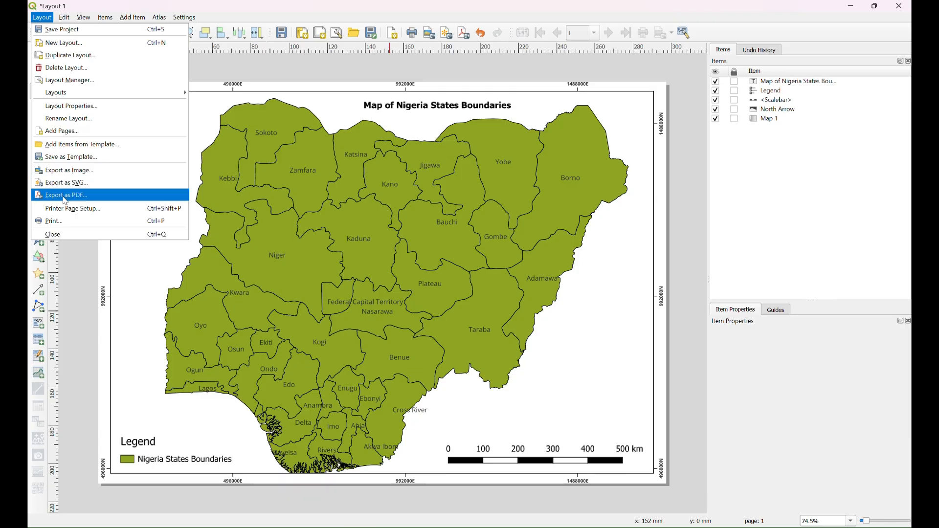
left_click(64, 171)
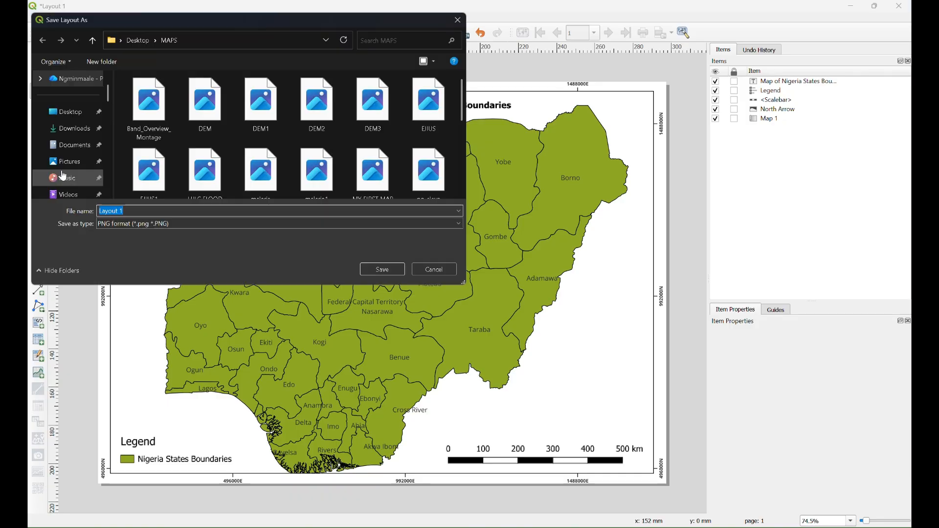
left_click(140, 210)
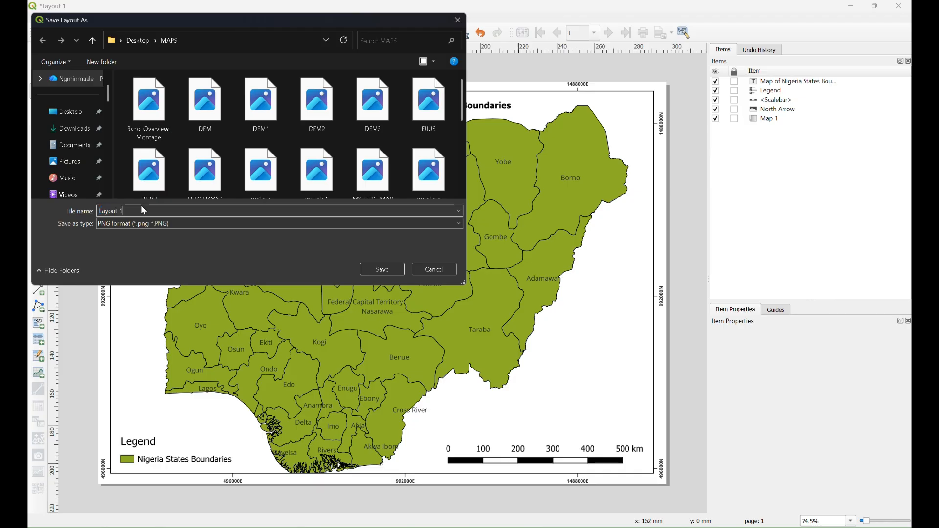
key("BackSpace")
key("BackSpace")
key("BackSpace")
key("BackSpace")
key("BackSpace")
key("BackSpace")
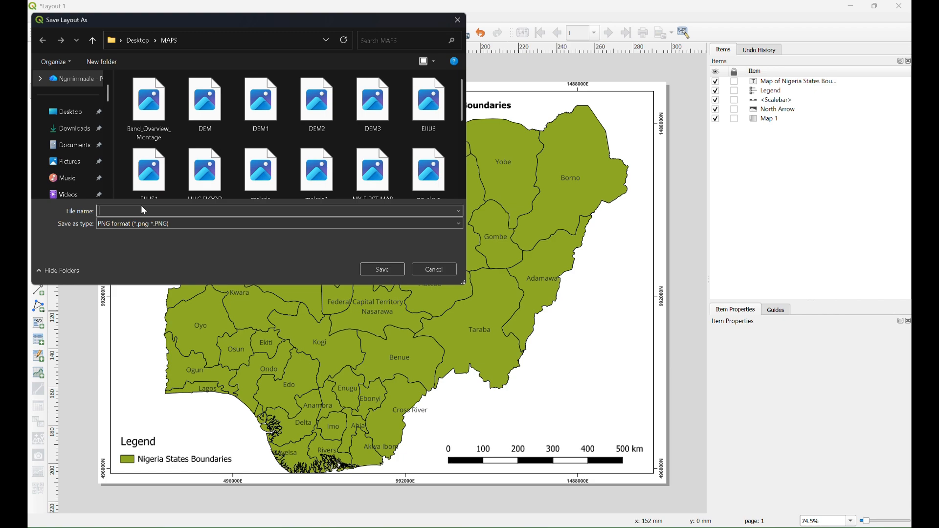
type("m")
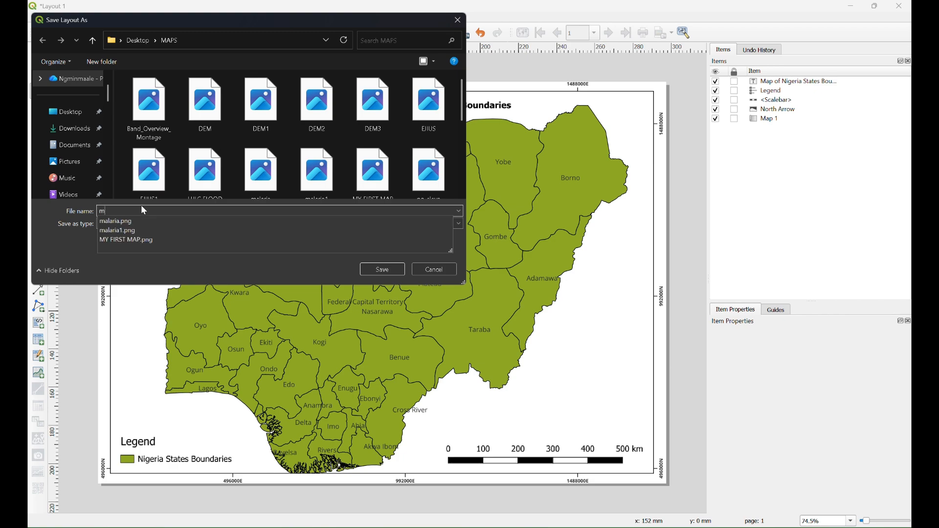
type("y")
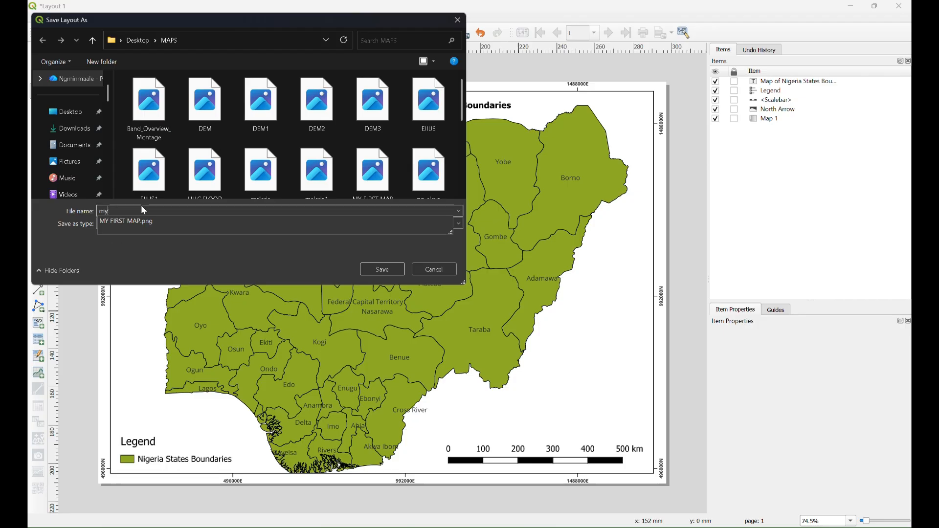
left_click(137, 226)
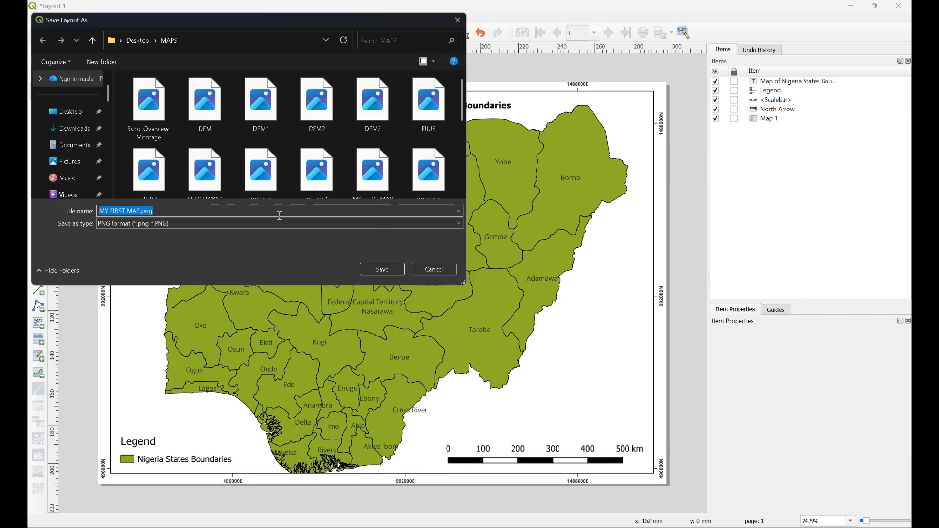
Replace the existing MY FIRST MAP.png and export the image with Crop to Content enabled.
left_click(385, 270)
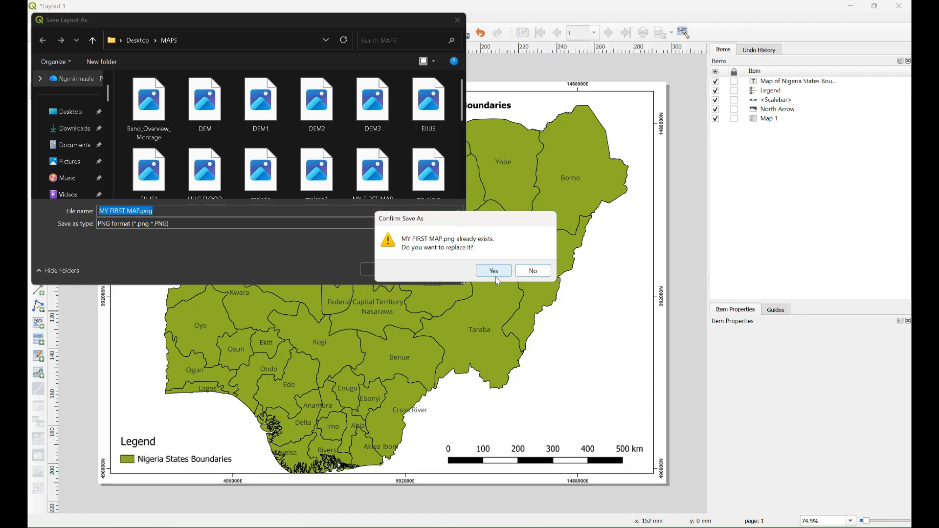
left_click(494, 271)
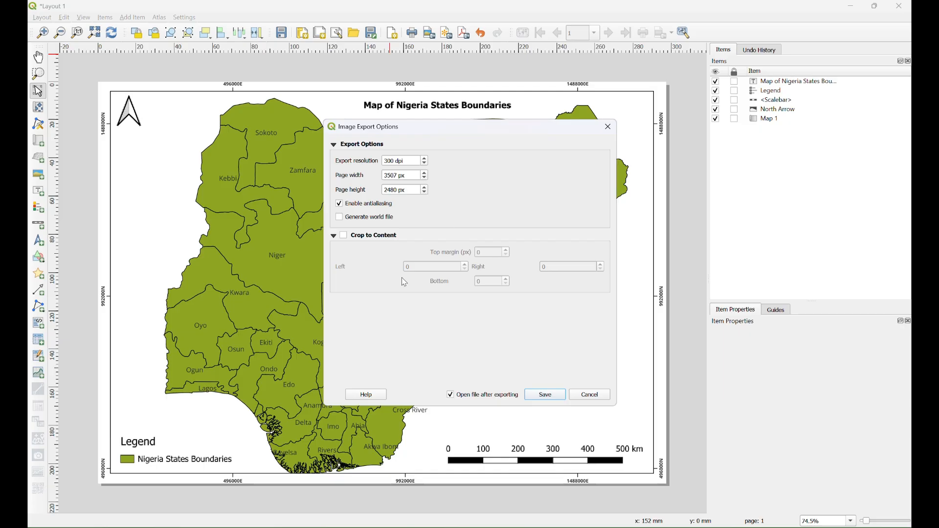
left_click(344, 236)
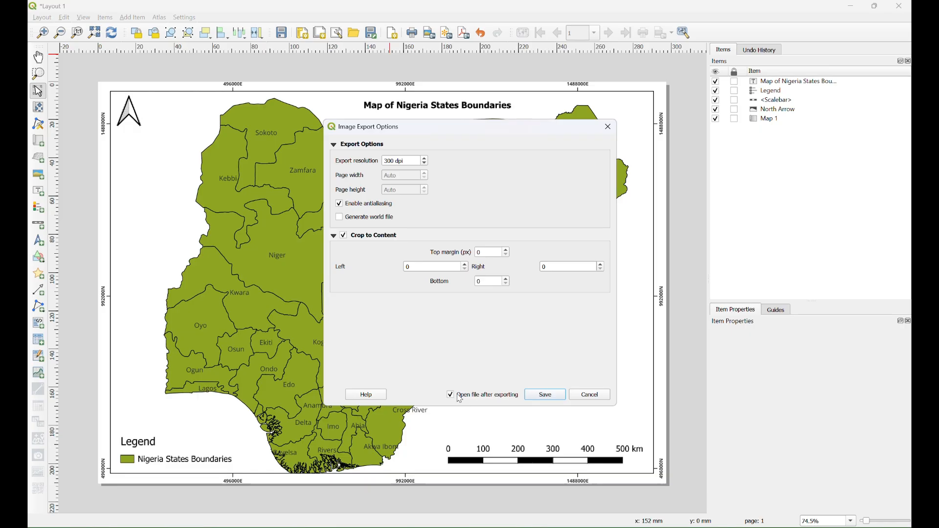
left_click(554, 396)
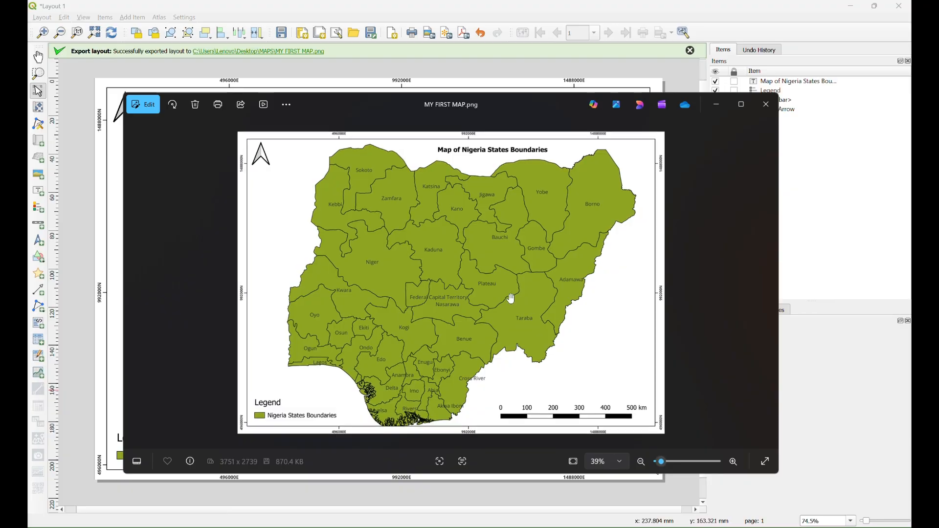
Examine the exported MY FIRST MAP.png in the image viewer and close the viewer.
scroll(518, 306, "up", 3)
scroll(509, 297, "down", 1)
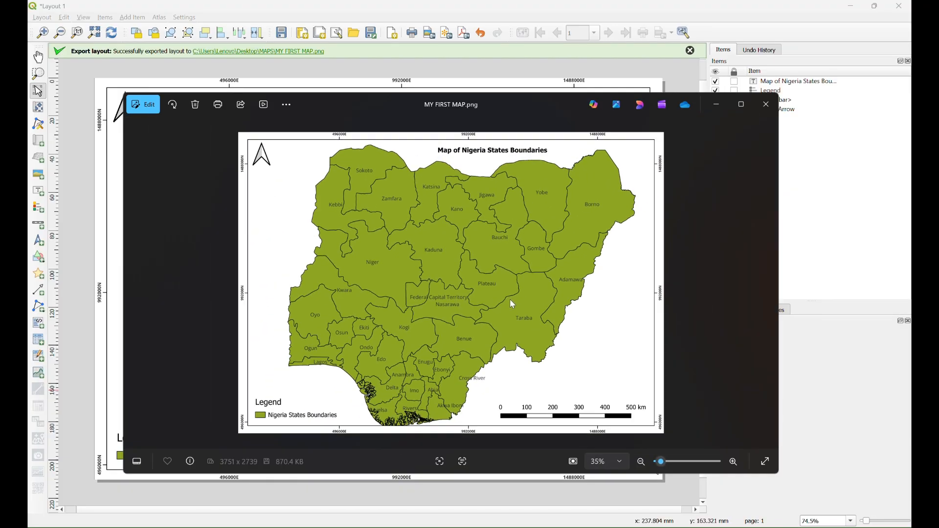
scroll(481, 325, "up", 1)
scroll(481, 325, "down", 1)
scroll(480, 325, "up", 2)
scroll(479, 324, "down", 2)
left_click(765, 105)
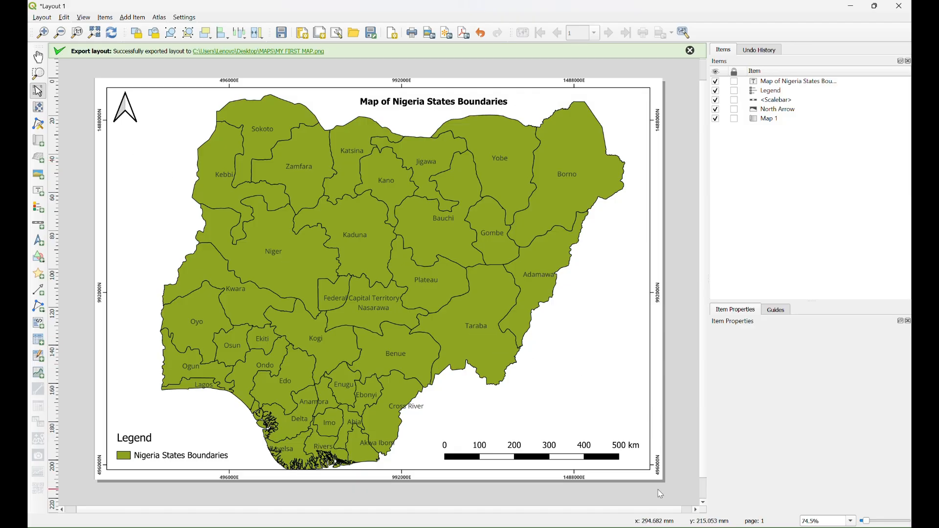
Switch to the main DAY 1 project window and examine the Nigeria states map at different zoom levels.
mouse_move(654, 527)
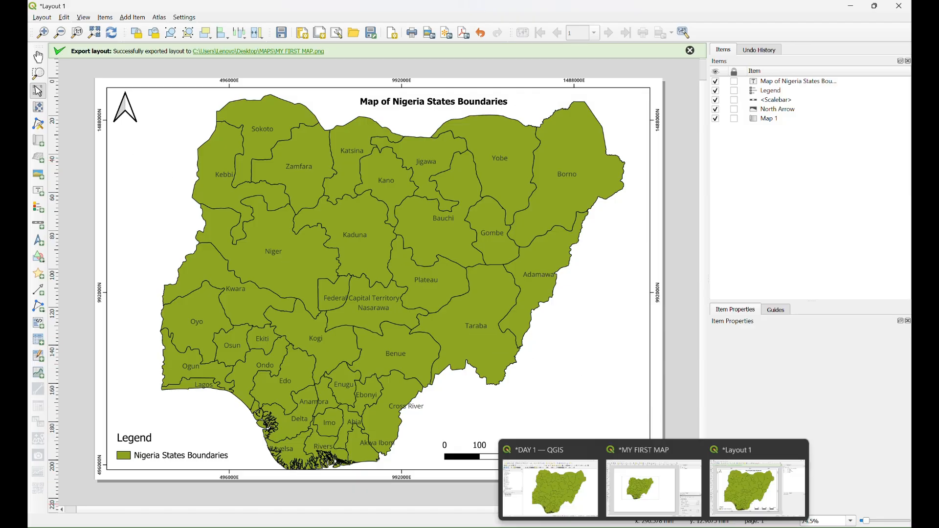
left_click(757, 484)
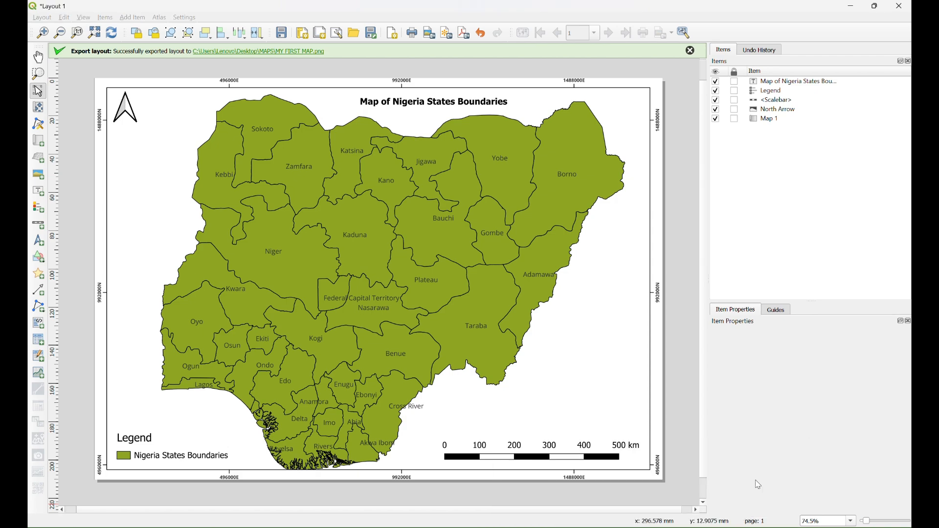
mouse_move(654, 527)
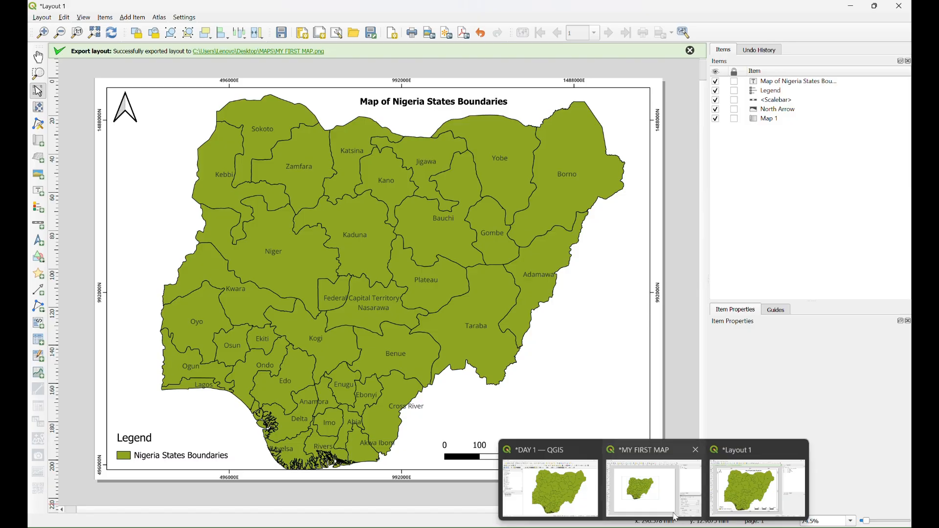
left_click(550, 488)
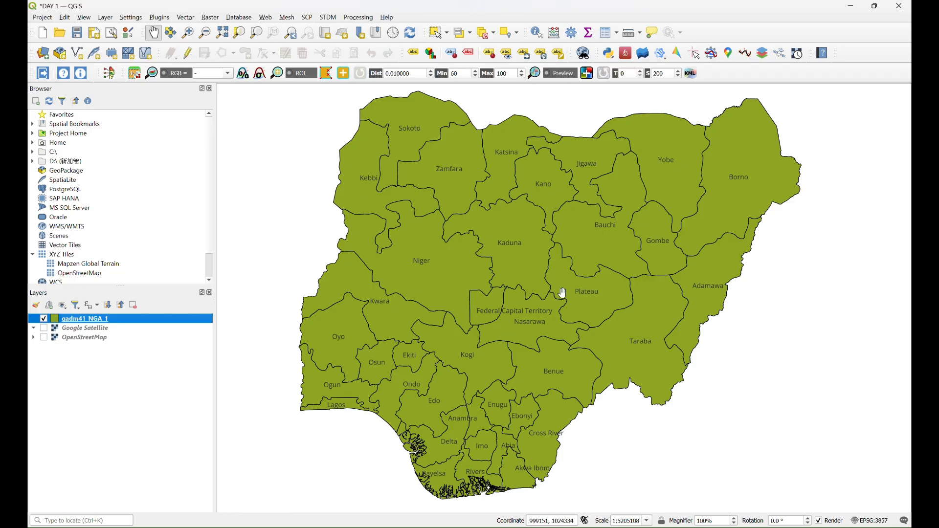
scroll(561, 295, "down", 2)
scroll(562, 297, "up", 3)
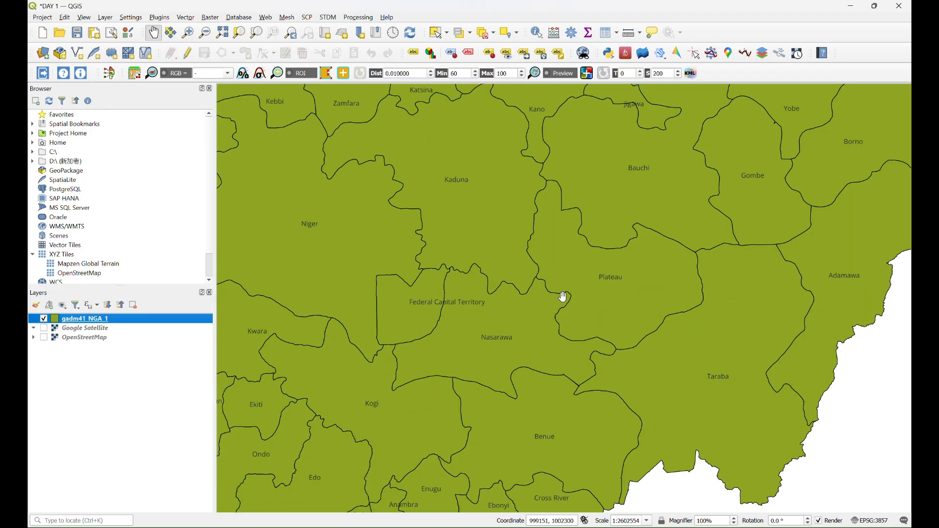
scroll(562, 297, "down", 4)
scroll(563, 298, "up", 4)
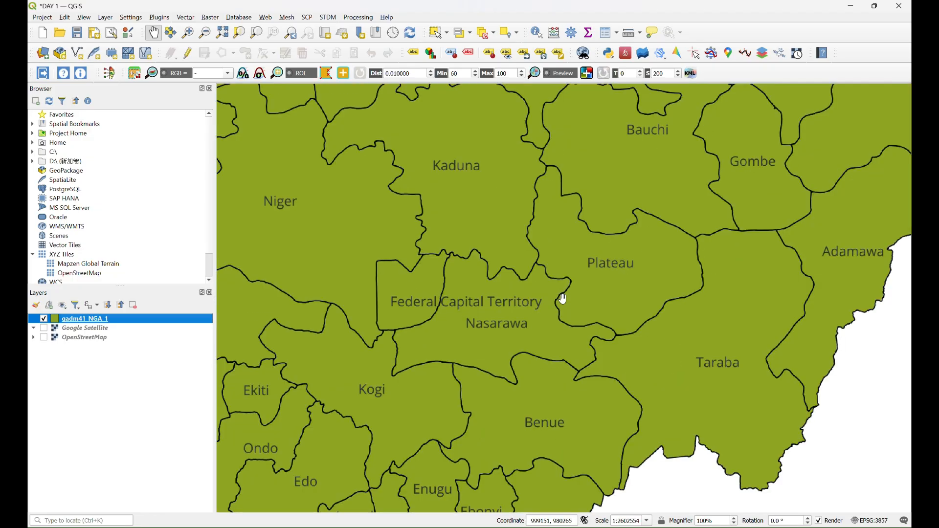
scroll(562, 297, "down", 3)
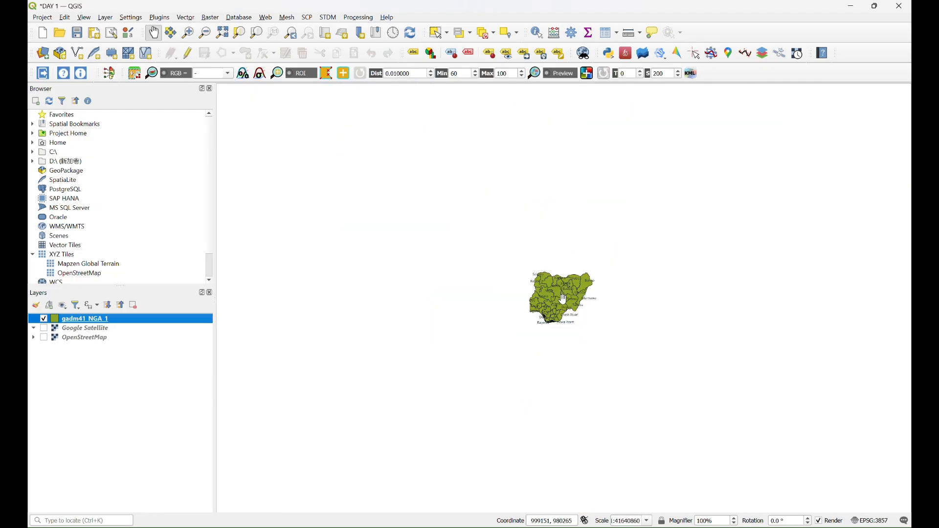
scroll(562, 298, "up", 4)
scroll(562, 298, "down", 5)
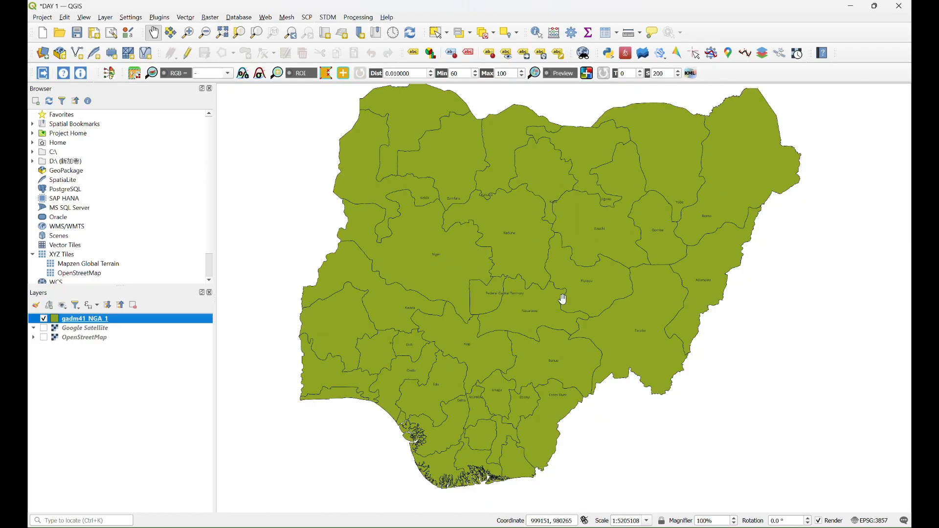
Inspect the state labels and boundaries in close-up and full-country views, ending with all of Nigeria in view.
scroll(562, 297, "up", 2)
scroll(562, 298, "up", 2)
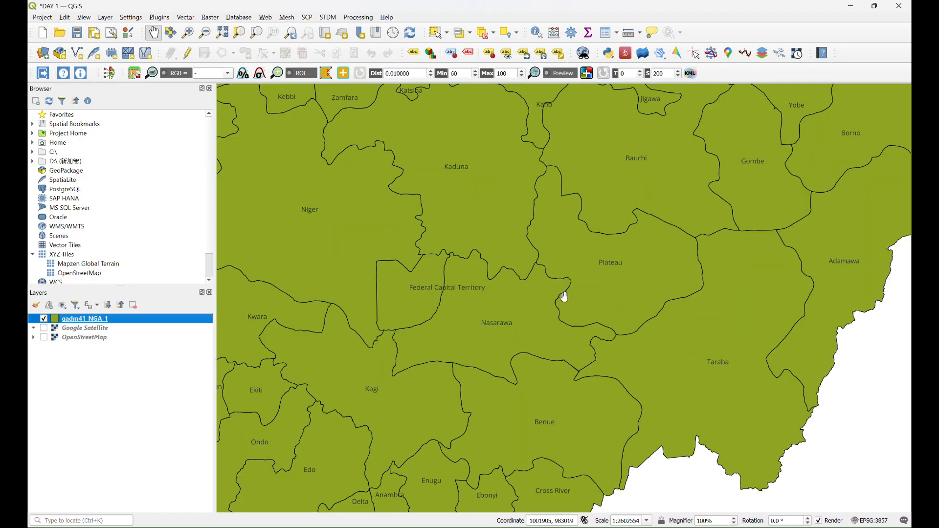
scroll(564, 296, "down", 3)
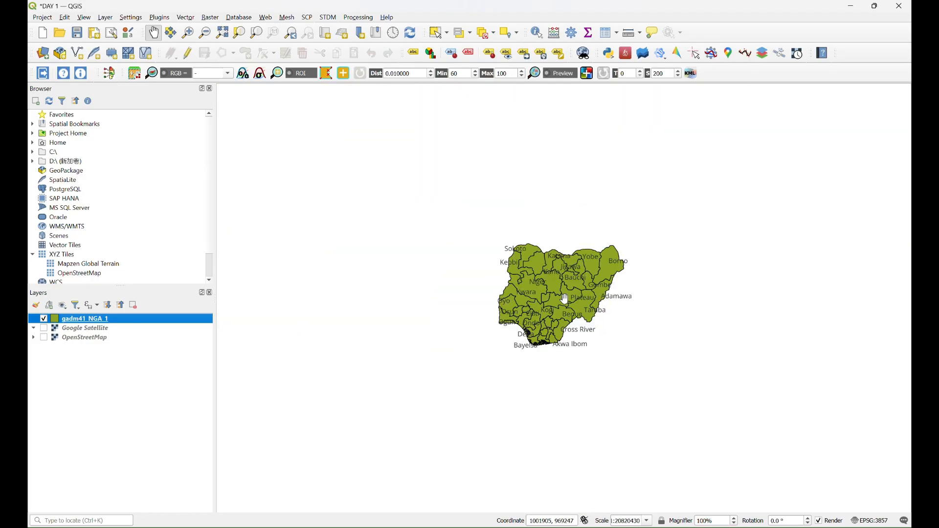
scroll(563, 296, "up", 4)
scroll(563, 298, "down", 3)
scroll(564, 298, "up", 3)
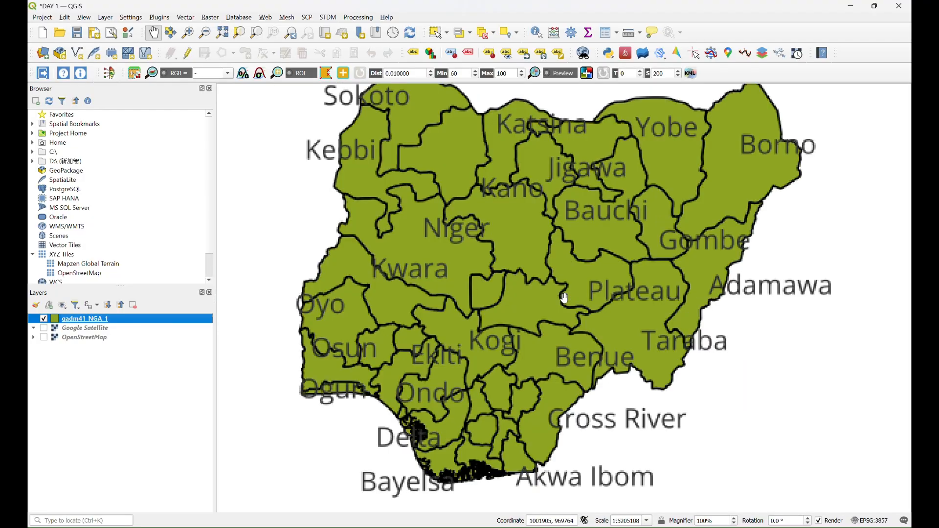
scroll(564, 297, "down", 1)
scroll(564, 298, "down", 2)
scroll(564, 298, "up", 4)
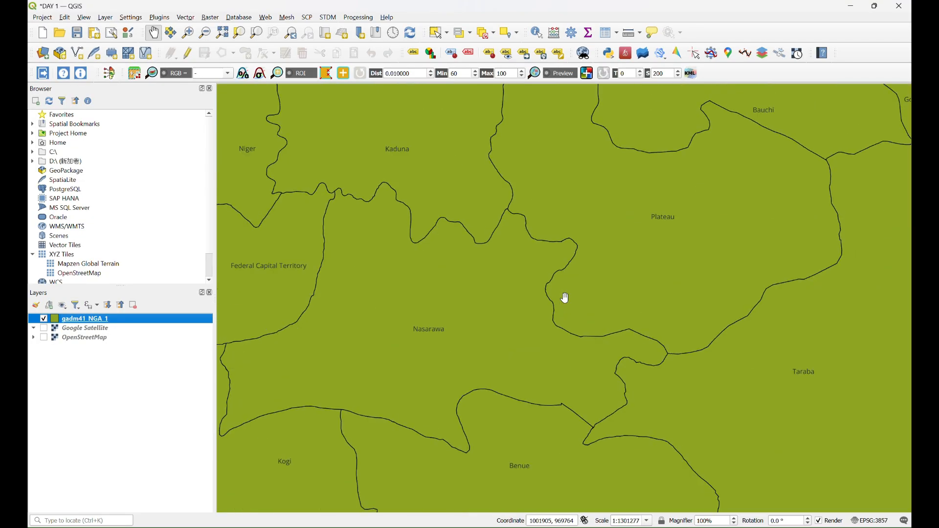
scroll(565, 298, "down", 3)
scroll(565, 297, "down", 1)
scroll(566, 296, "up", 3)
scroll(568, 295, "down", 2)
left_click_drag(534, 279, 612, 306)
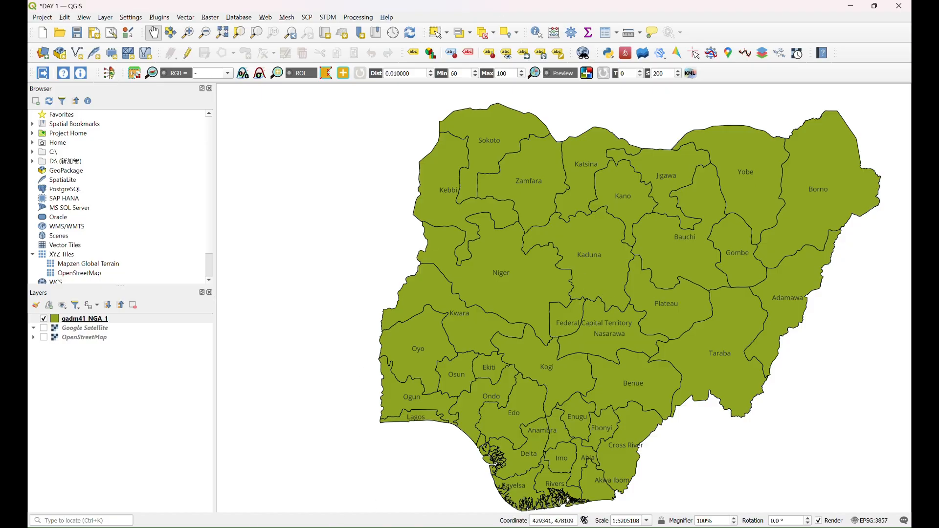
Close the Layout 1 window, return to the main DAY 1 project window and dismiss its Python error notice.
left_click(471, 527)
left_click(508, 491)
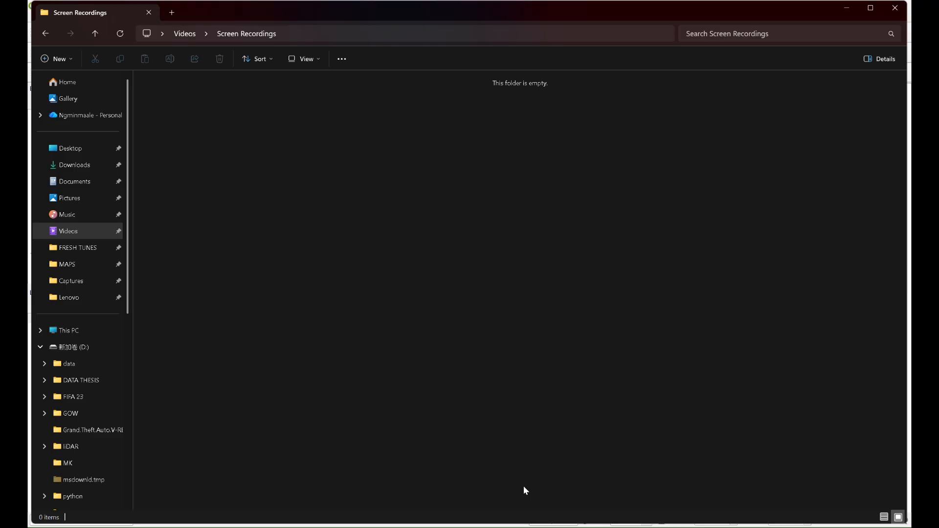
mouse_move(653, 527)
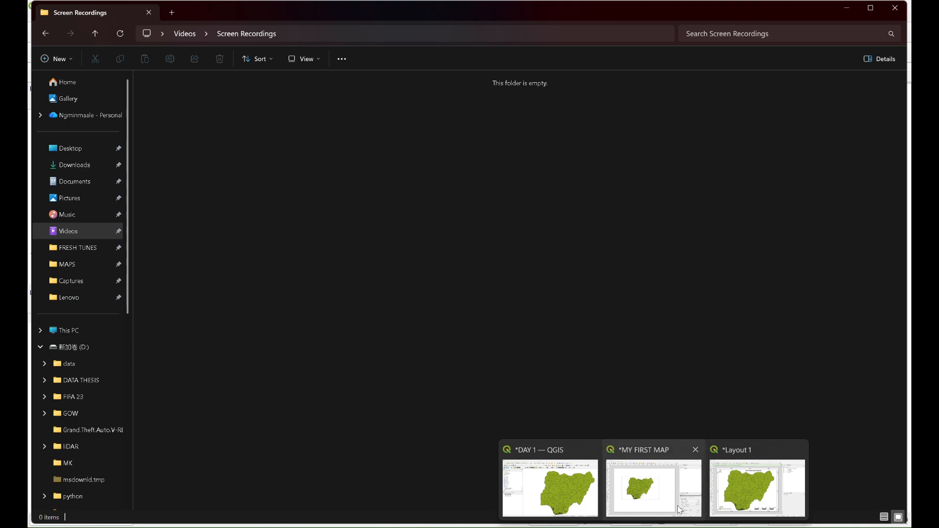
left_click(738, 483)
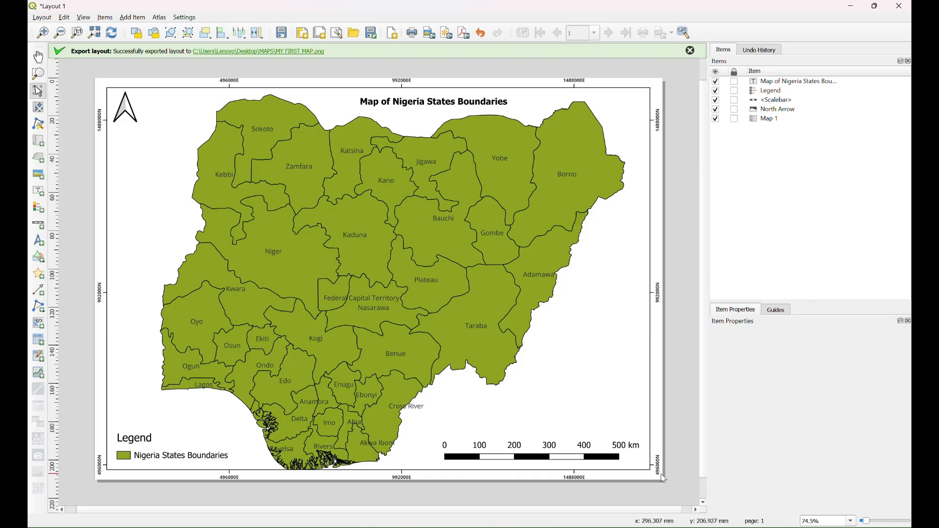
mouse_move(677, 527)
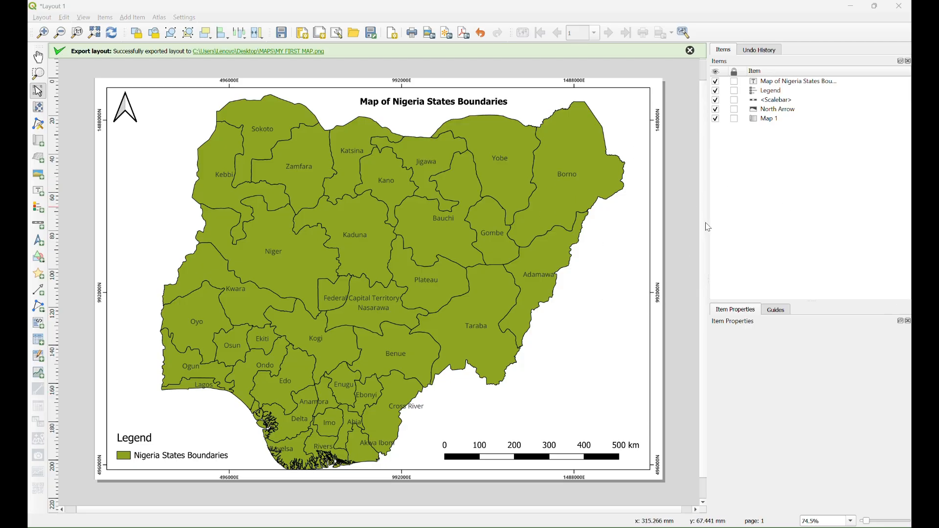
left_click(899, 6)
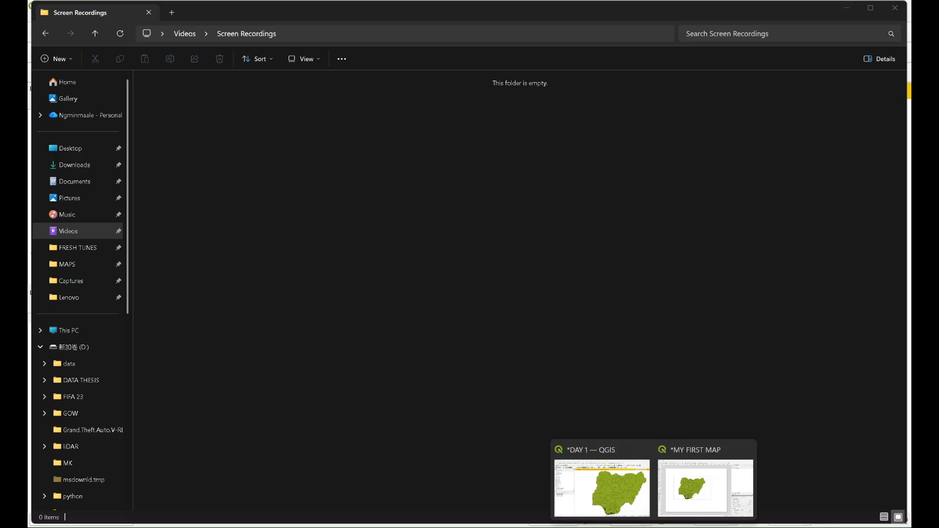
left_click(611, 492)
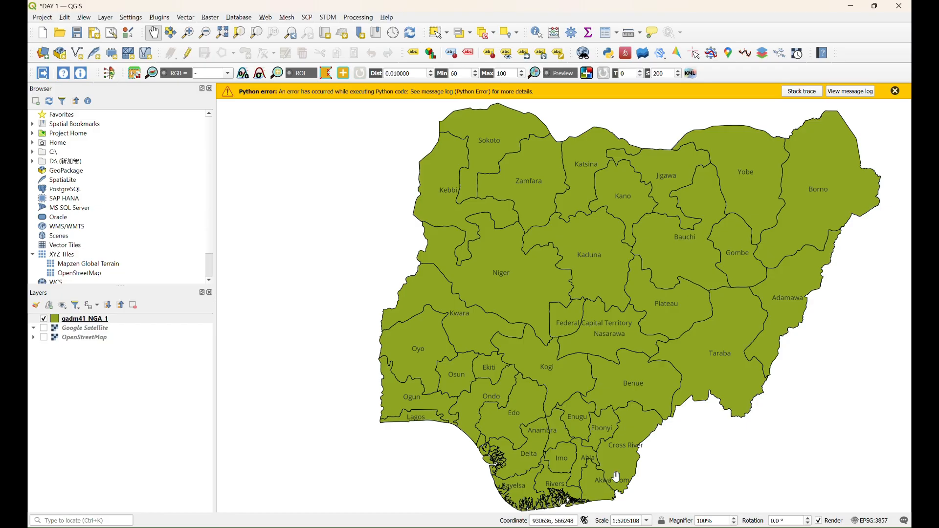
left_click(895, 90)
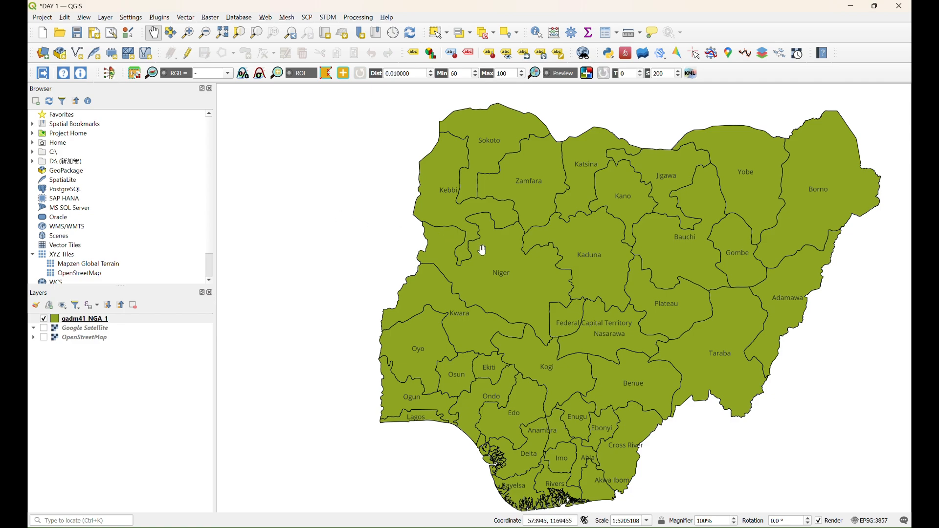
Save the project as DAY 1 in QGZ format in the Lenovo folder, replacing the existing file, and close QGIS.
left_click(42, 19)
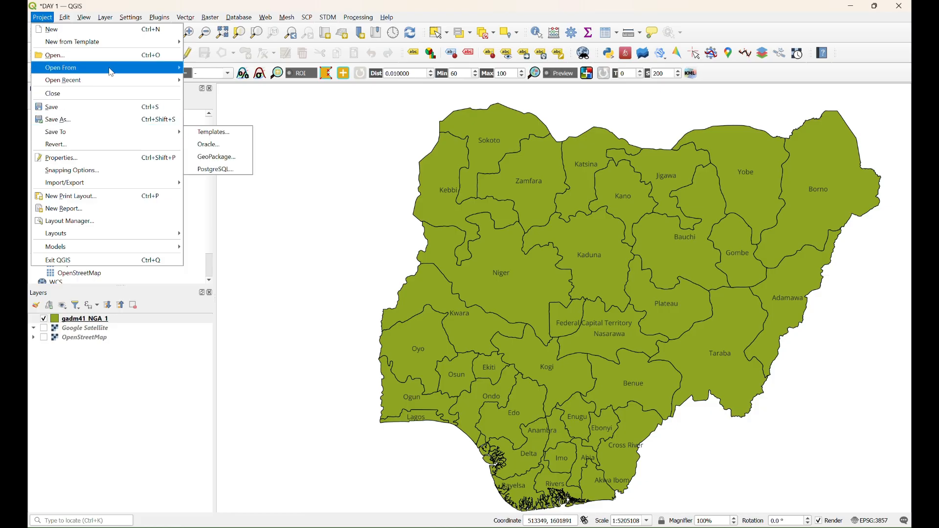
mouse_move(65, 17)
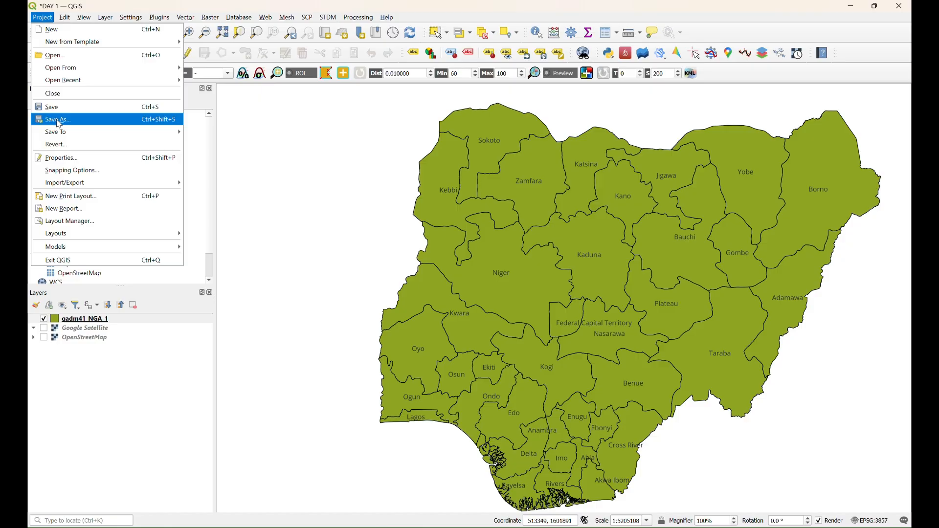
left_click(59, 121)
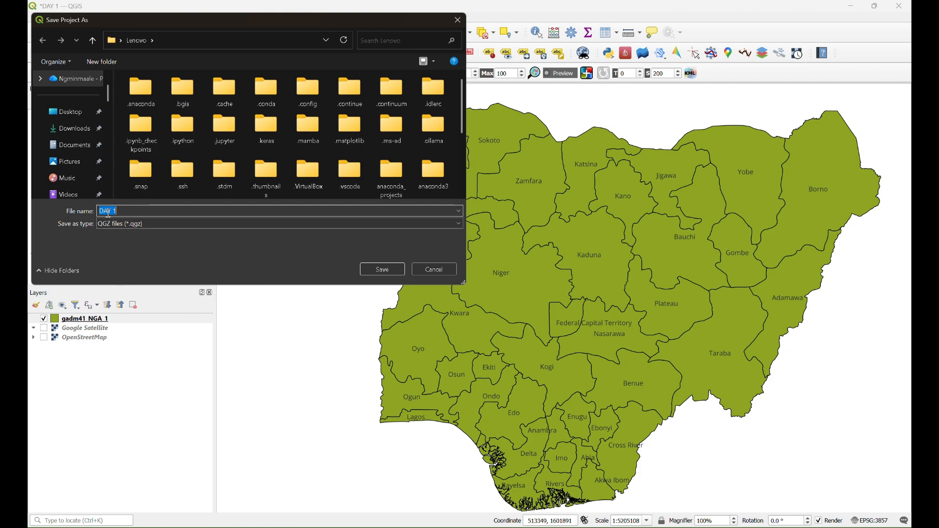
left_click(377, 270)
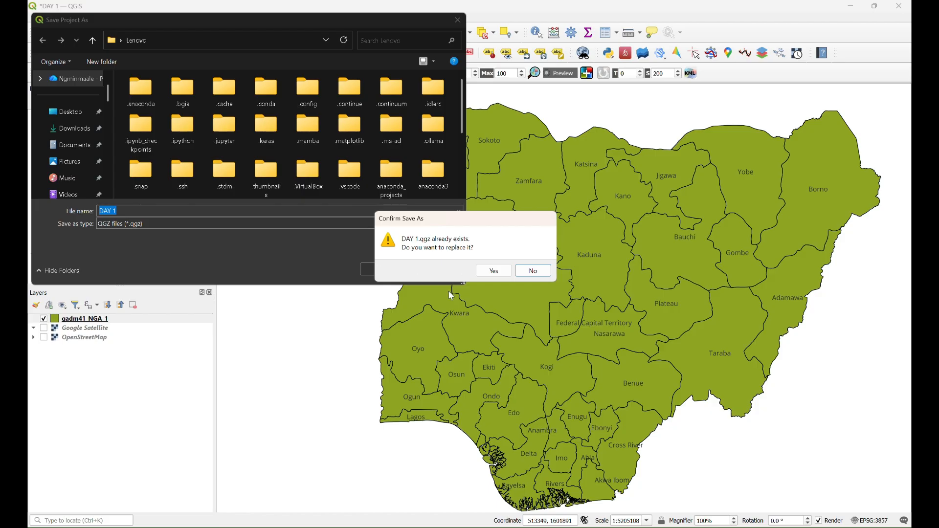
left_click(491, 271)
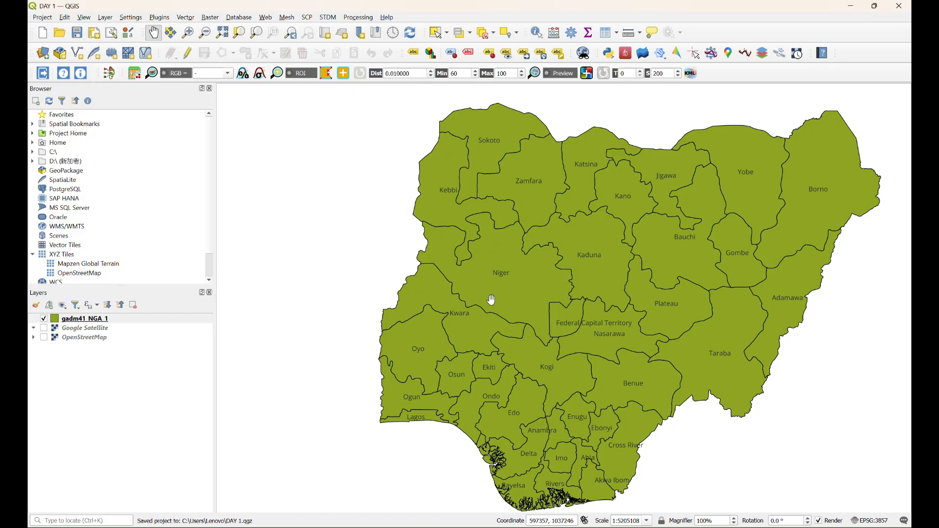
left_click(902, 10)
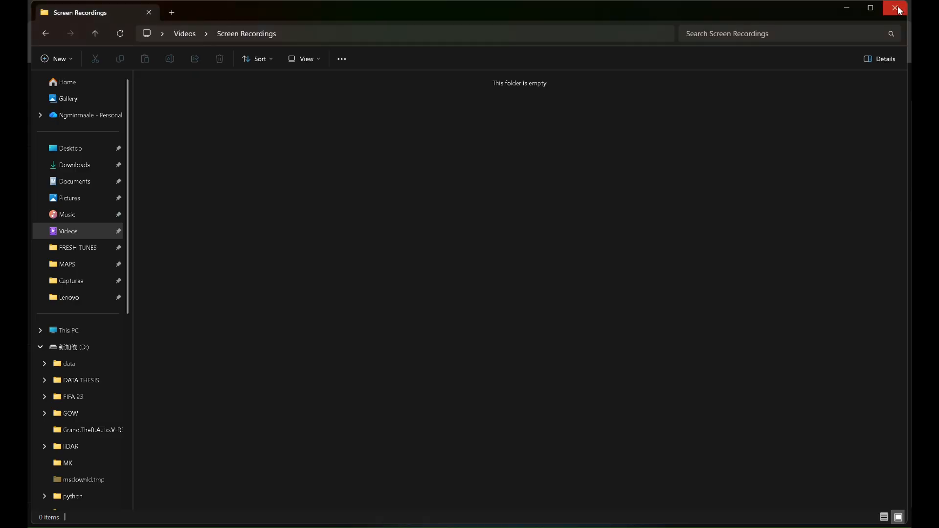